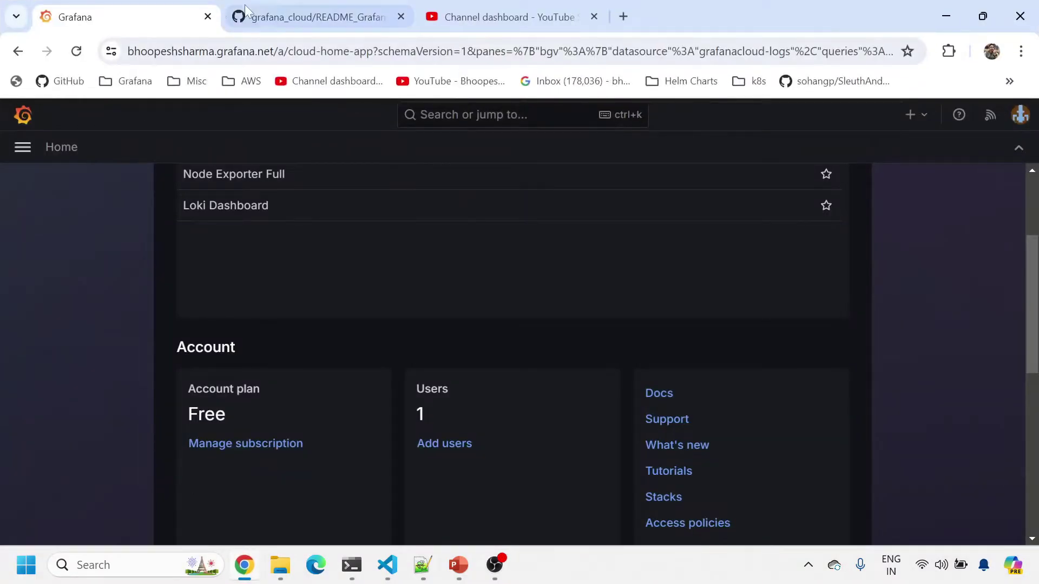
Review the README_Grafana_Alloy_Logging_Kubernetes.md page on GitHub and return to the Grafana page
click(258, 17)
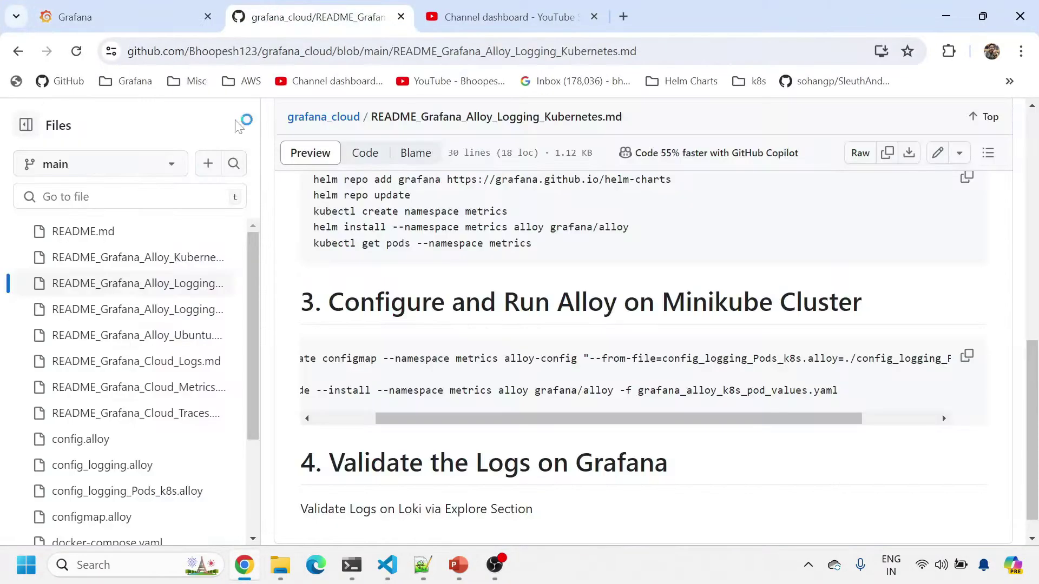
scroll(480, 339, up, 10)
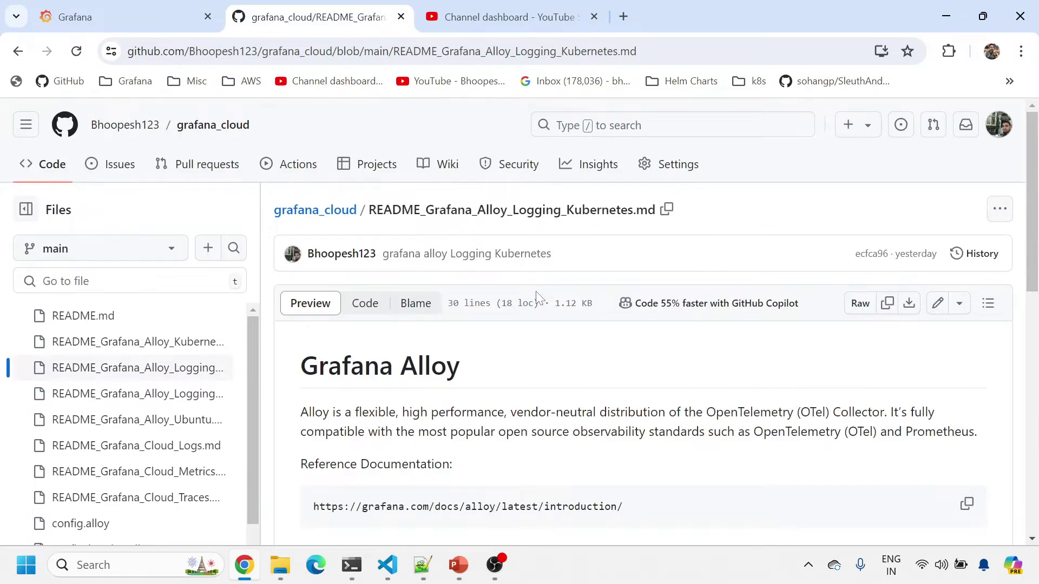
click(182, 10)
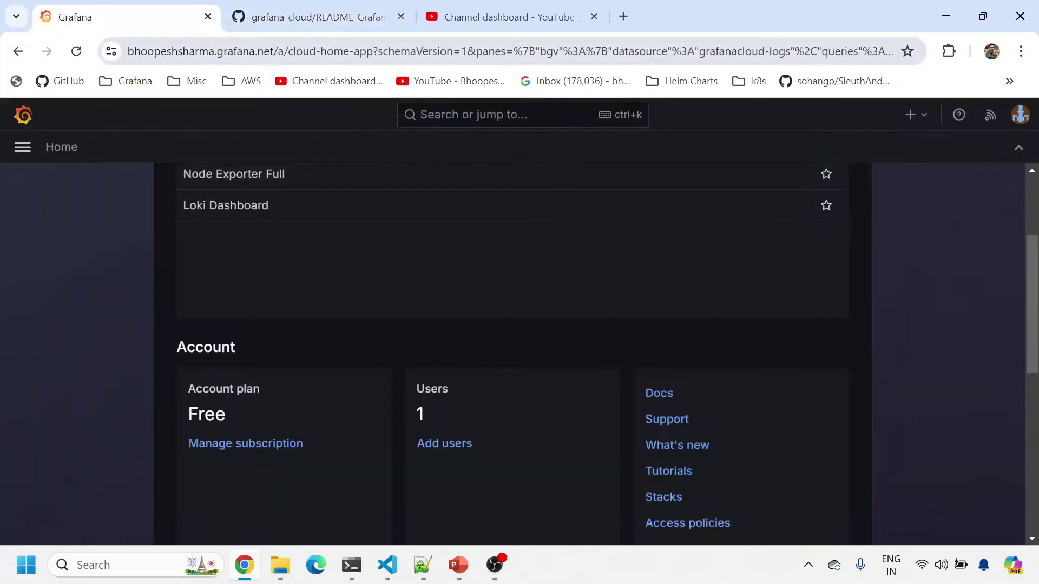
Open Explore on the Grafana Cloud logs data source, switch the query editor to Builder mode and open the label filter choices
click(274, 55)
click(291, 55)
scroll(190, 187, up, 3)
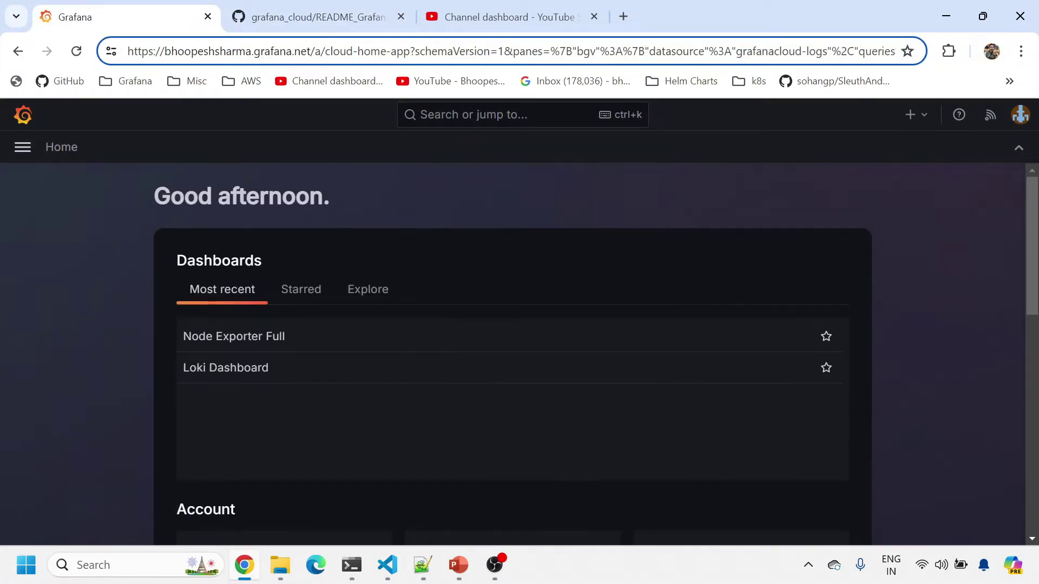
click(23, 156)
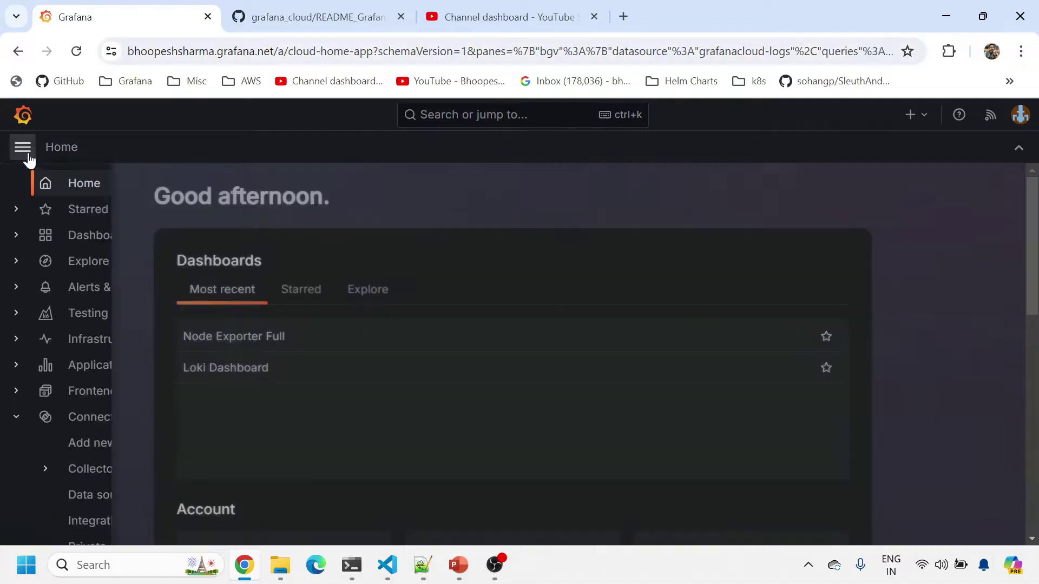
click(90, 260)
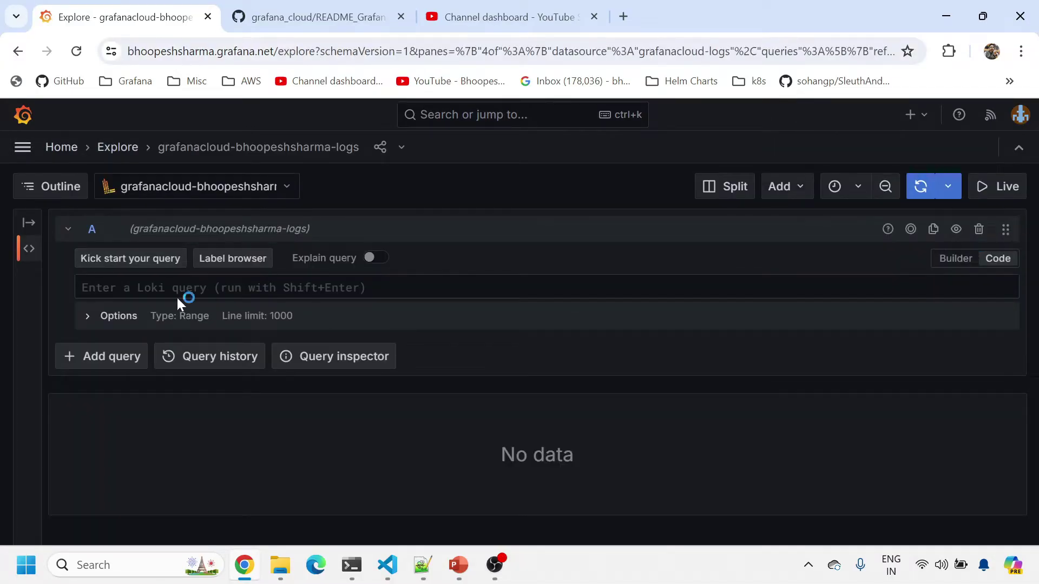
click(954, 259)
click(156, 313)
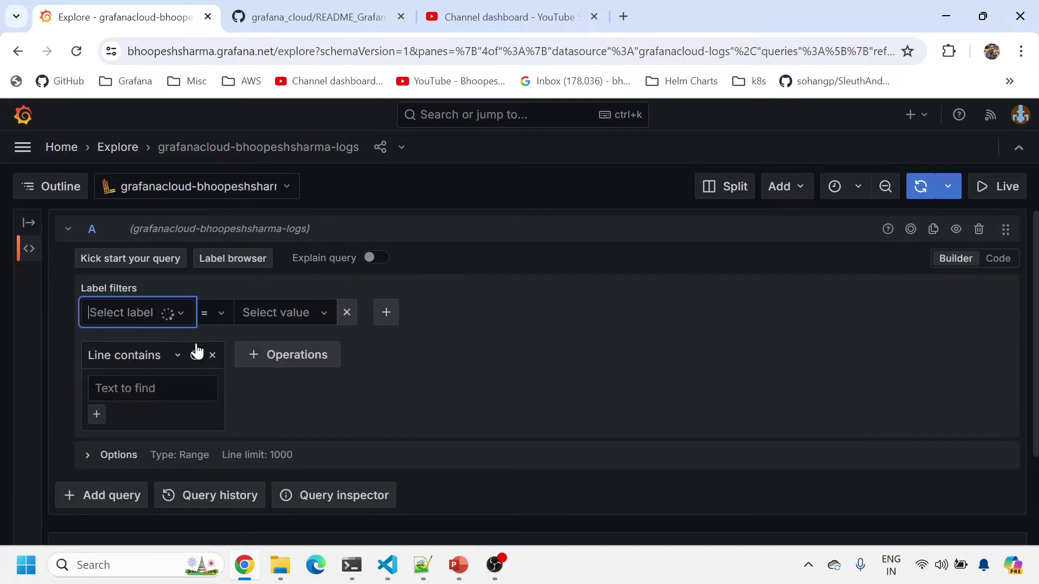
Choose a time range for the log query, look over the query area and close the YouTube channel dashboard page
click(864, 197)
click(800, 286)
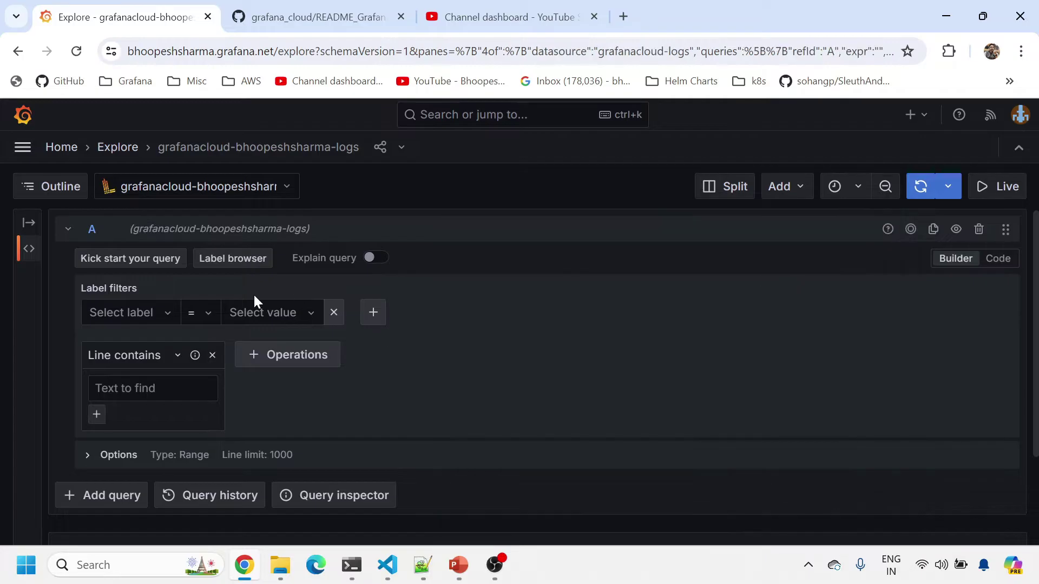
scroll(425, 372, down, 2)
scroll(515, 453, up, 2)
click(593, 17)
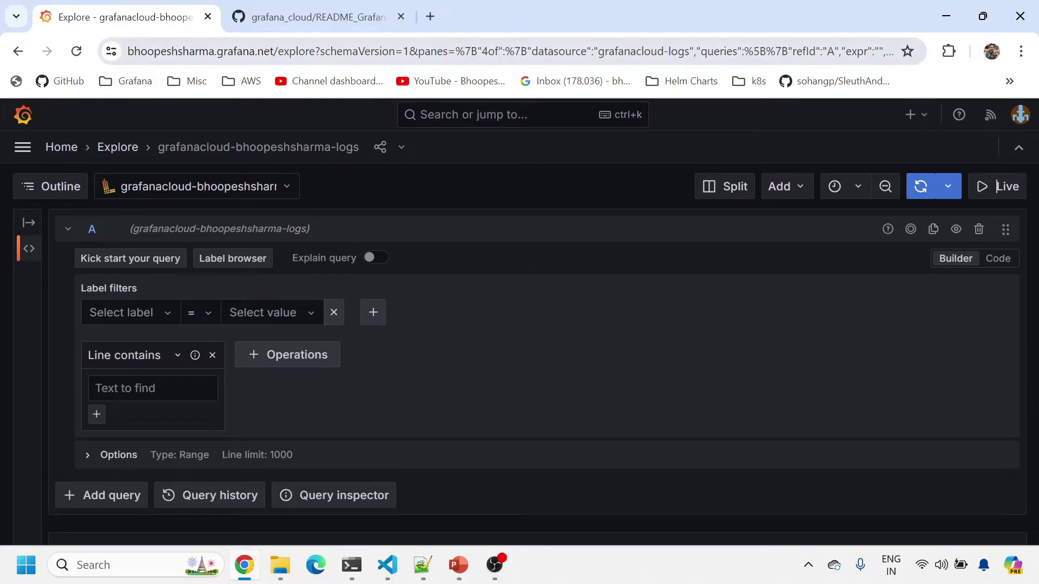
Switch to VS Code and review the README's Grafana Alloy introduction and its reference documentation link
click(389, 568)
scroll(649, 298, up, 5)
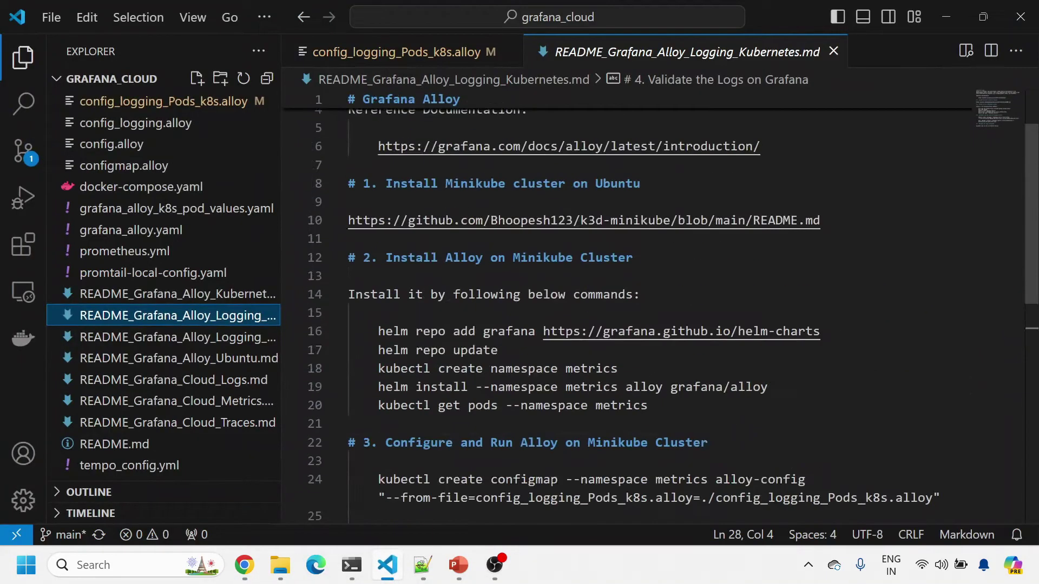
drag(356, 117, 349, 173)
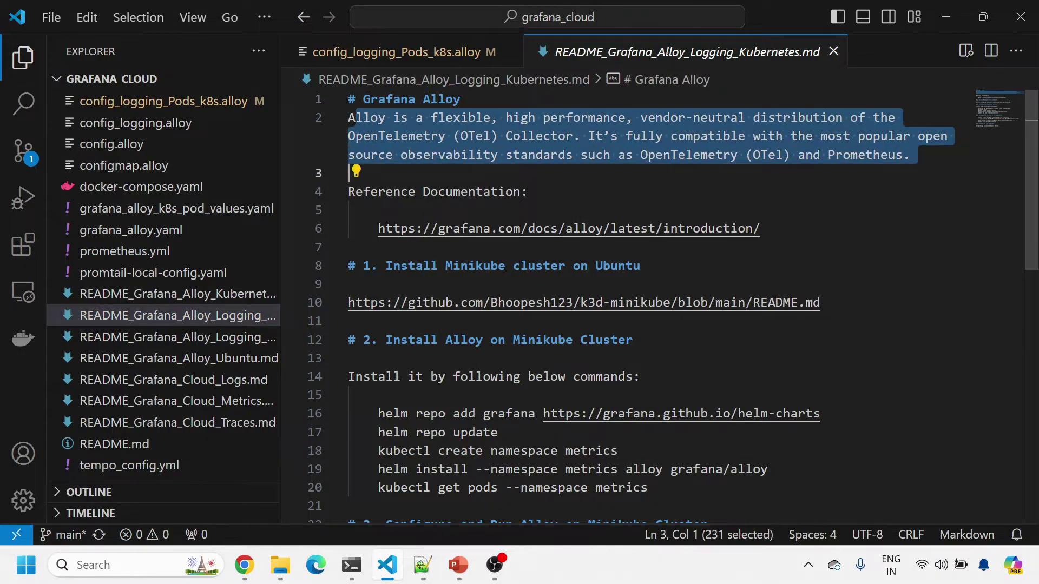
drag(761, 230, 371, 230)
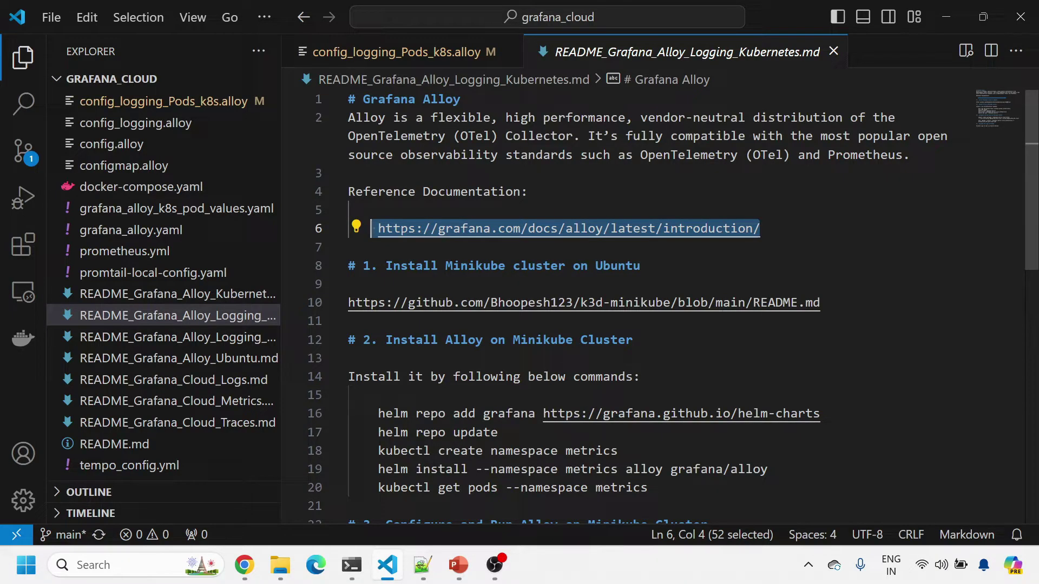
Copy the Minikube installation link from README section 1 and open it in a new Chrome tab
drag(821, 302, 348, 302)
key(ctrl+c)
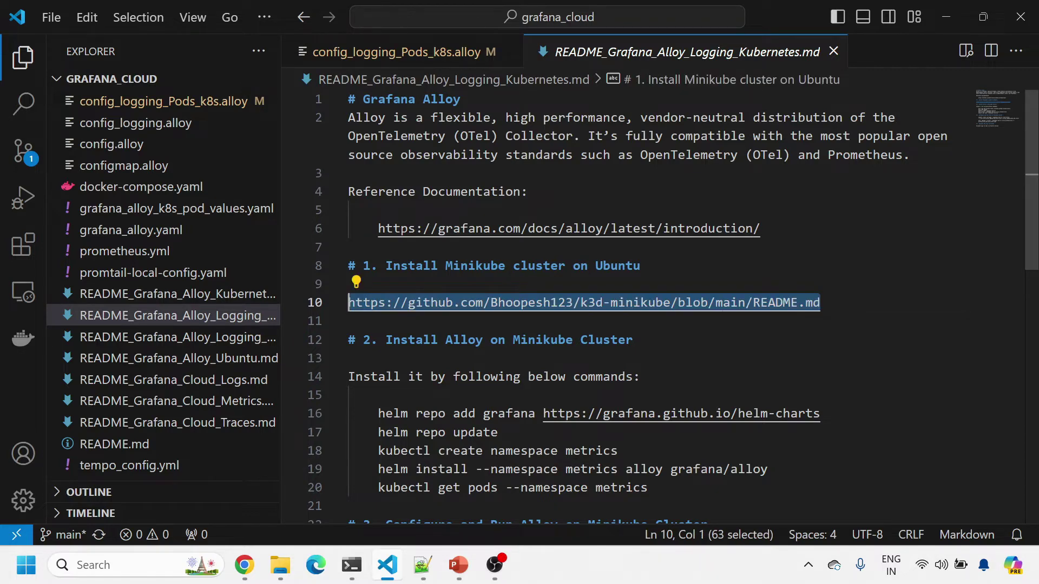
click(244, 565)
click(430, 16)
key(ctrl+v)
key(Return)
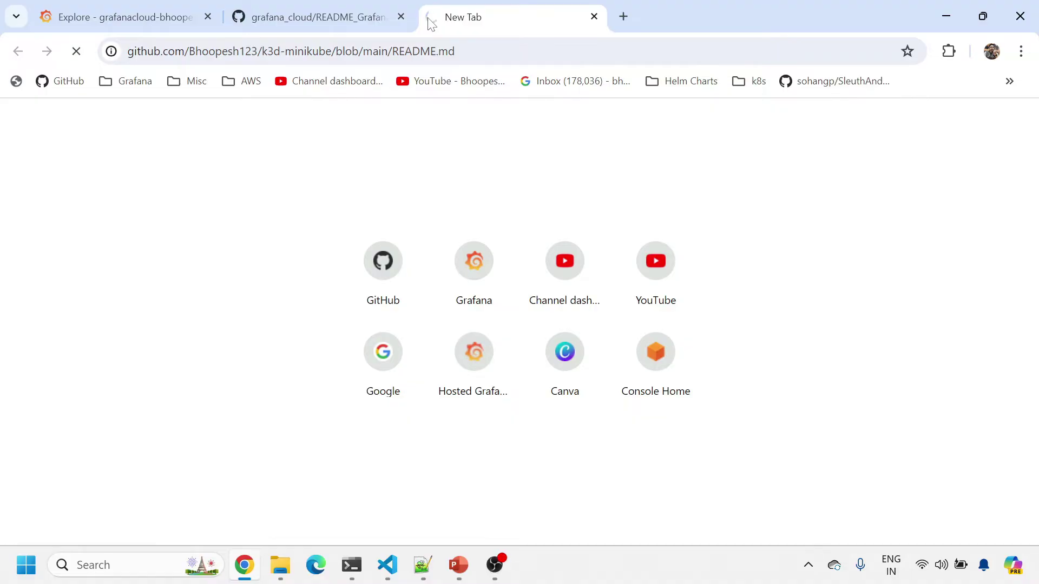
Look through the k3d-minikube README down to the cluster deletion section, close the page and return to VS Code
scroll(643, 352, down, 5)
scroll(449, 464, down, 20)
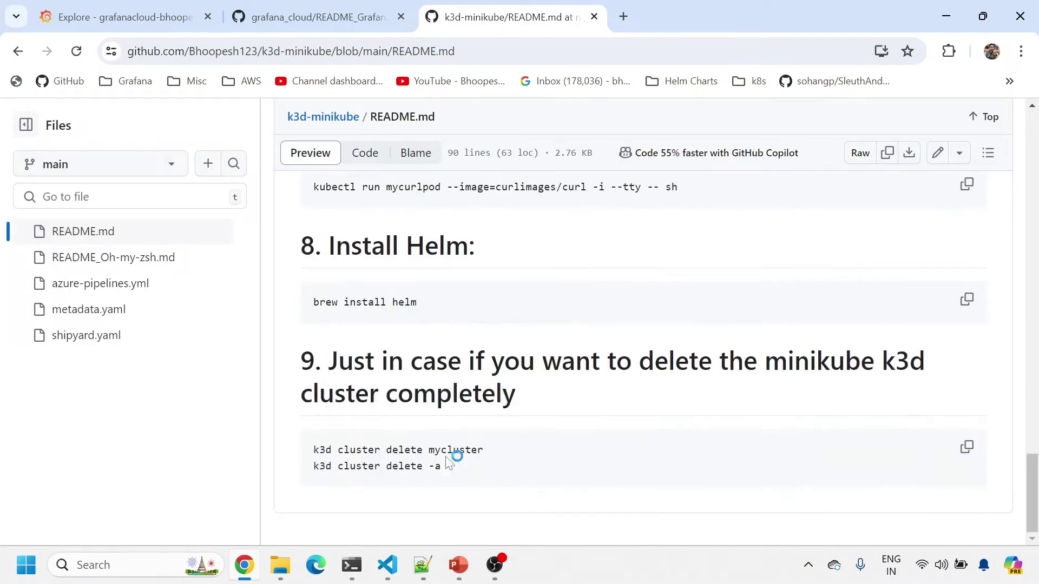
click(593, 16)
key(alt+Tab)
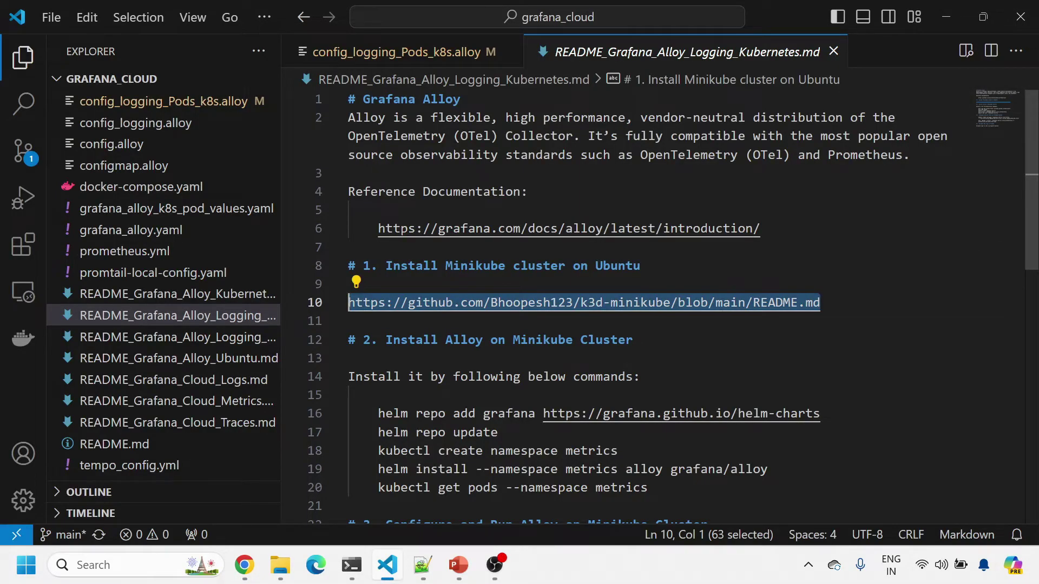
scroll(585, 303, down, 2)
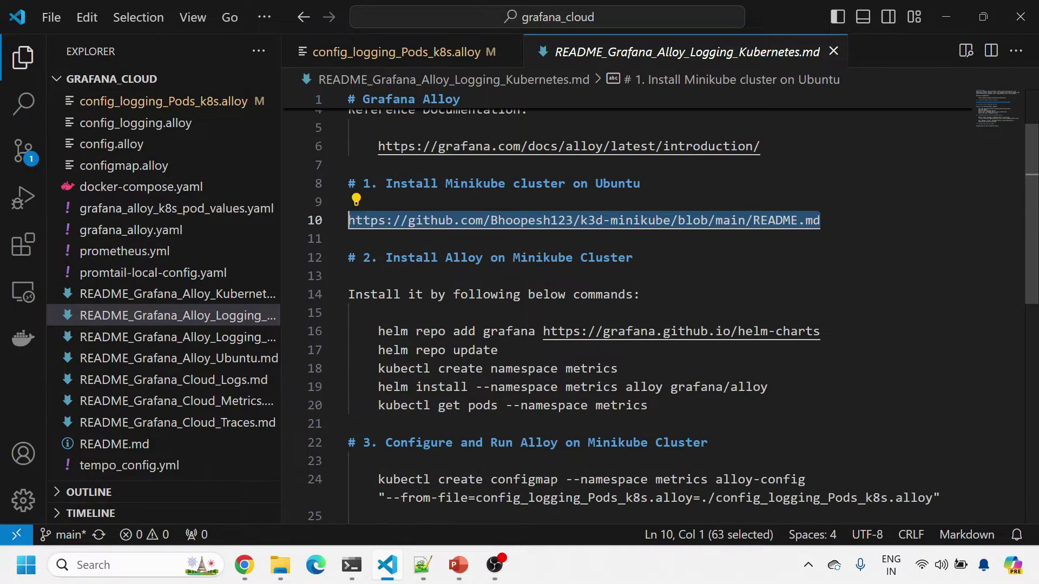
triple_click(379, 332)
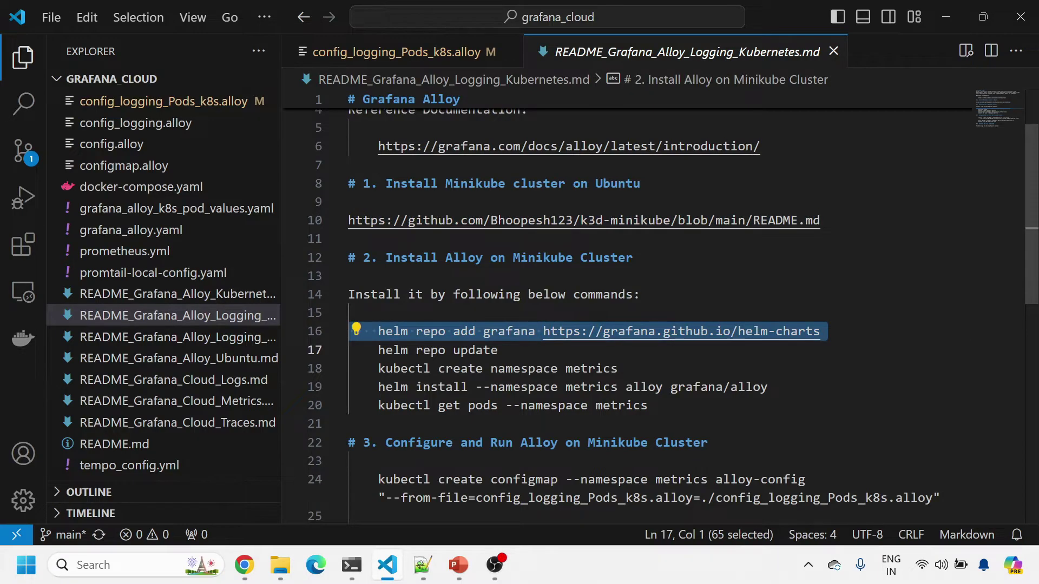
key(alt+Tab)
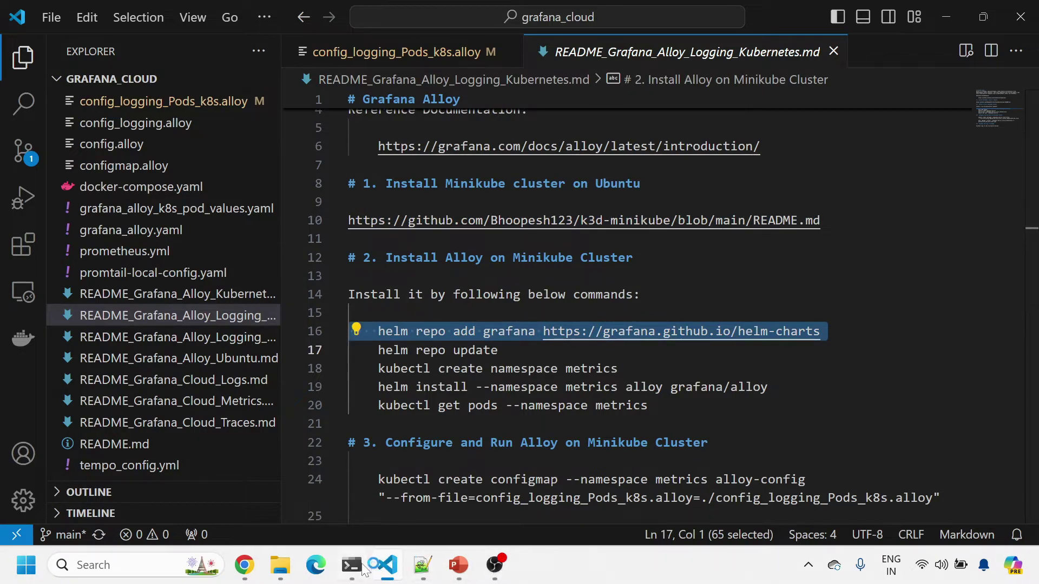
text(helm repo add grafana https://grafana.github.io/helm-charts)
key(Return)
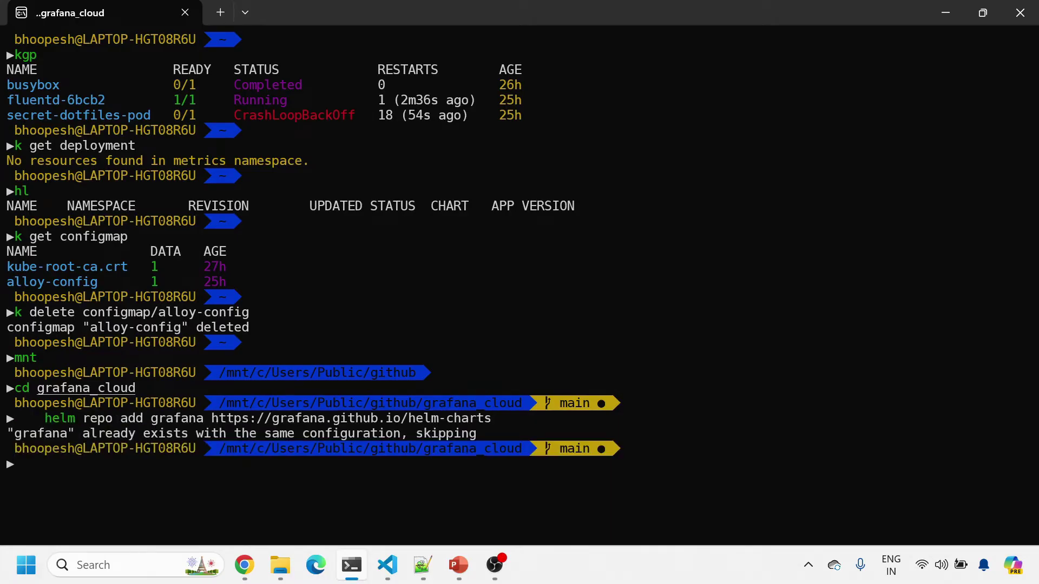
List the current pods with k get pods, the Helm releases with hl, and the namespaces with kns
text(k ge)
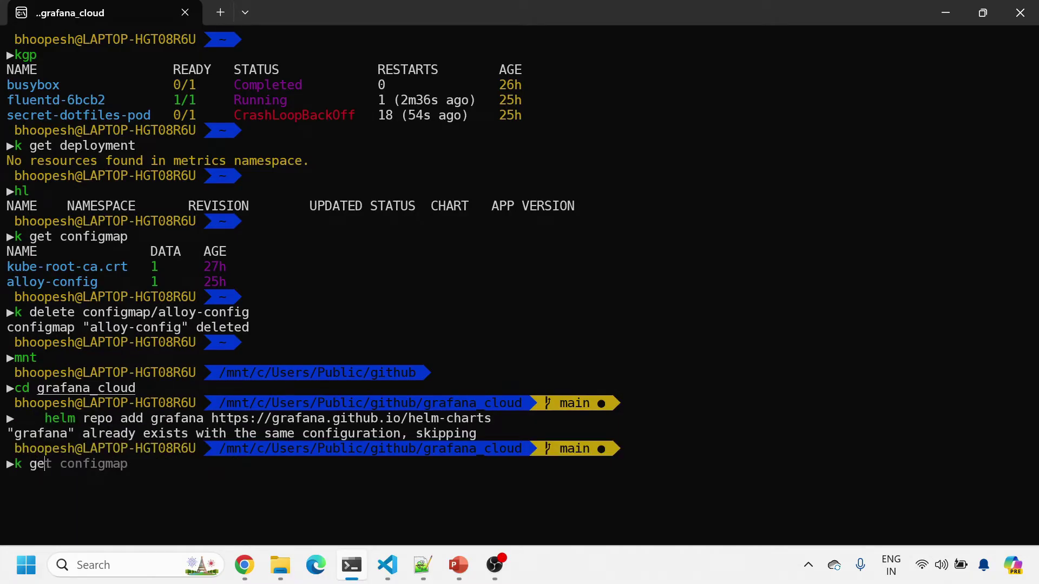
text(t pods)
key(Return)
text(hl)
key(Return)
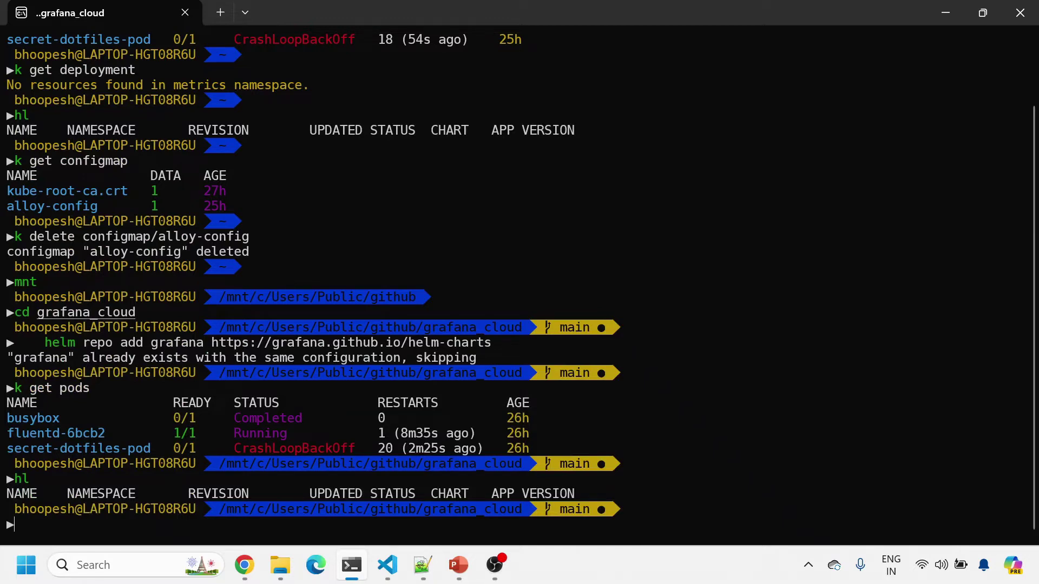
text(kns)
key(Return)
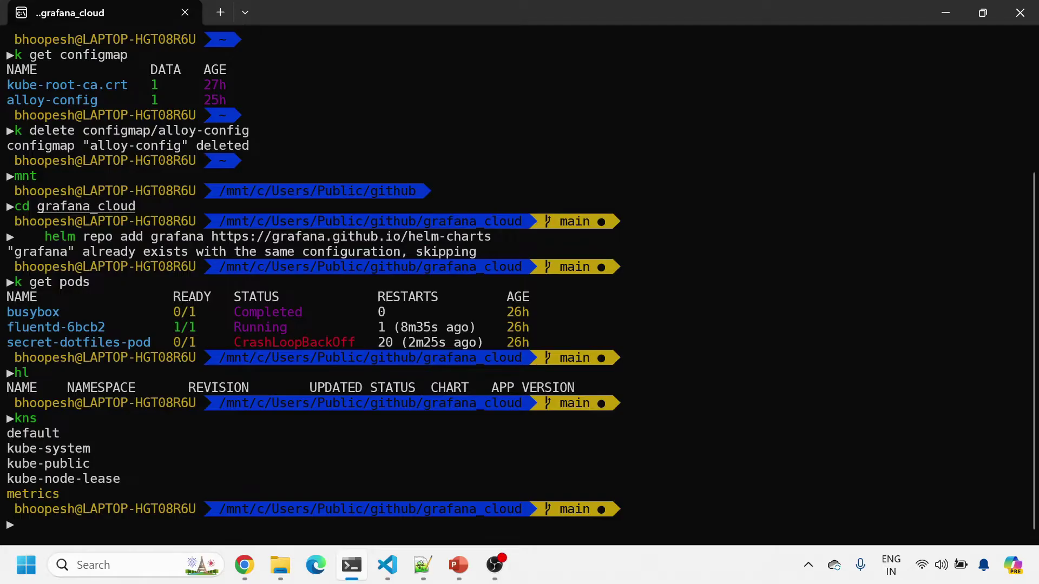
Run the grafana helm repo add command again, followed by the README's helm repo update command, in the terminal
key(alt+Tab)
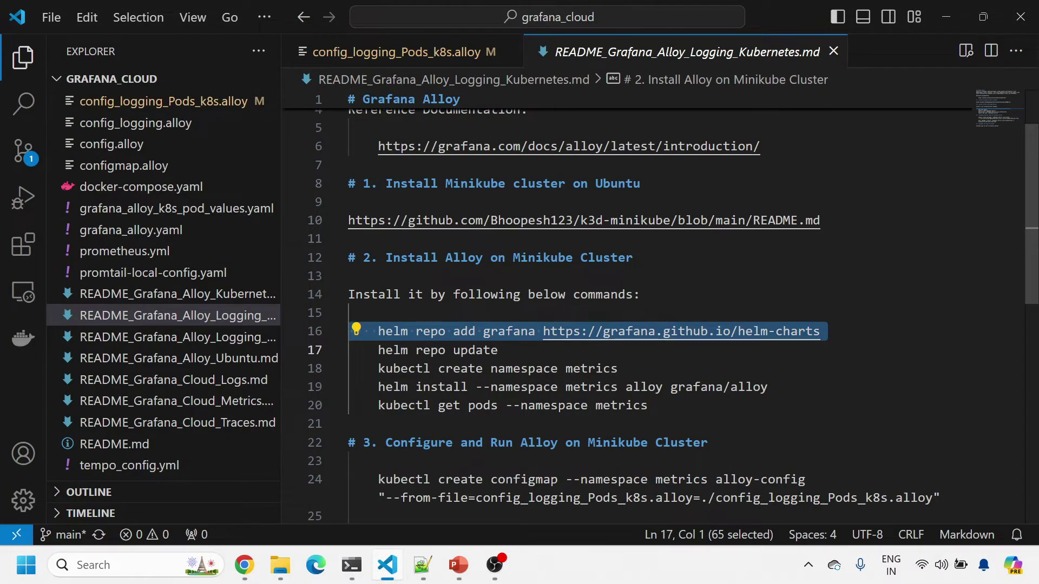
key(alt+Tab)
text(helm repo add grafana https://grafana.github.io/helm-charts)
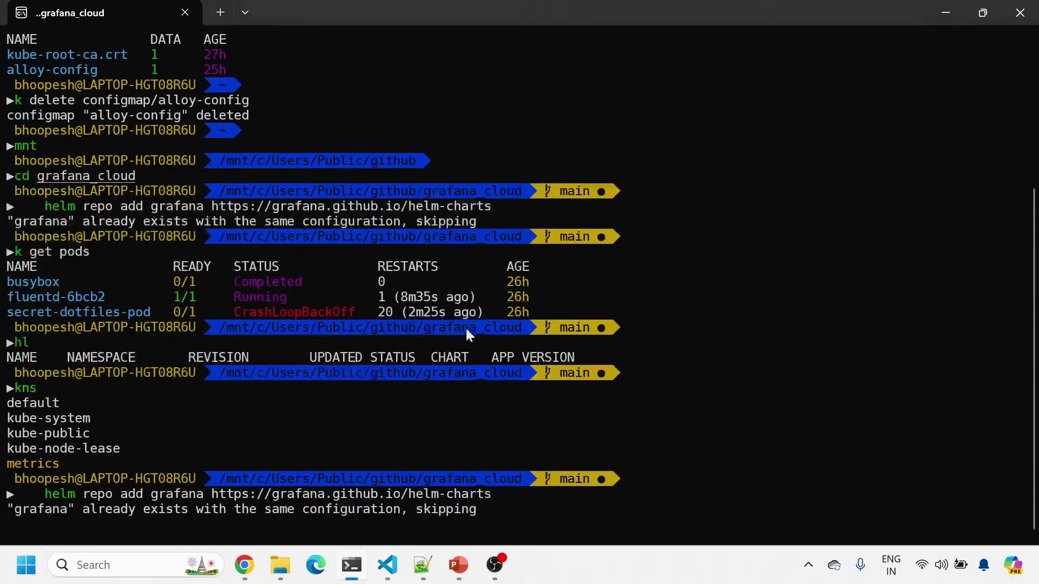
key(alt+Tab)
triple_click(471, 350)
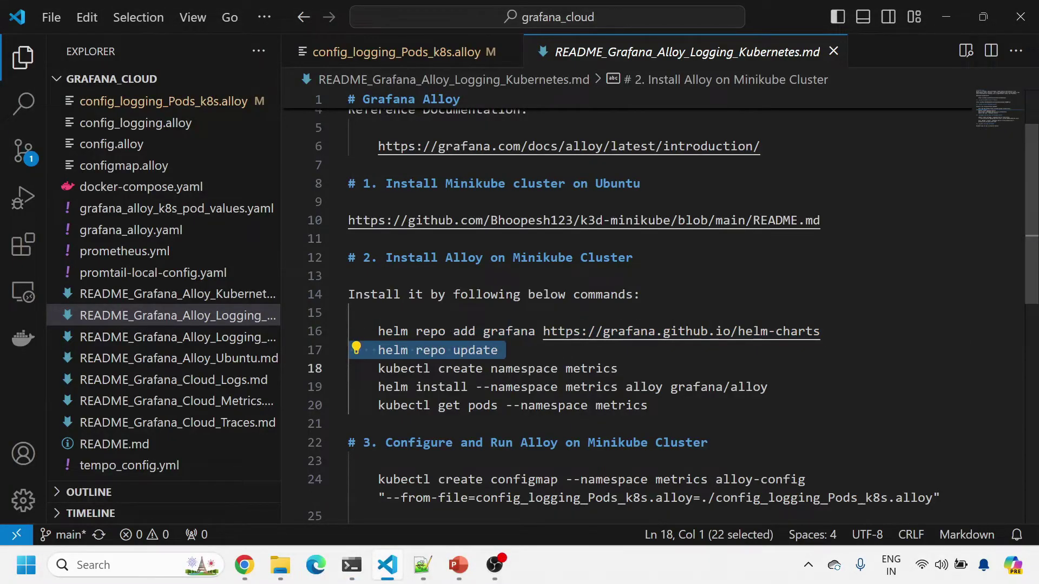
key(alt+Tab)
text(helm repo update)
key(Return)
Install Alloy by running the README's helm install --namespace metrics alloy grafana/alloy command in the terminal
key(alt+Tab)
click(529, 369)
triple_click(529, 387)
key(ctrl+c)
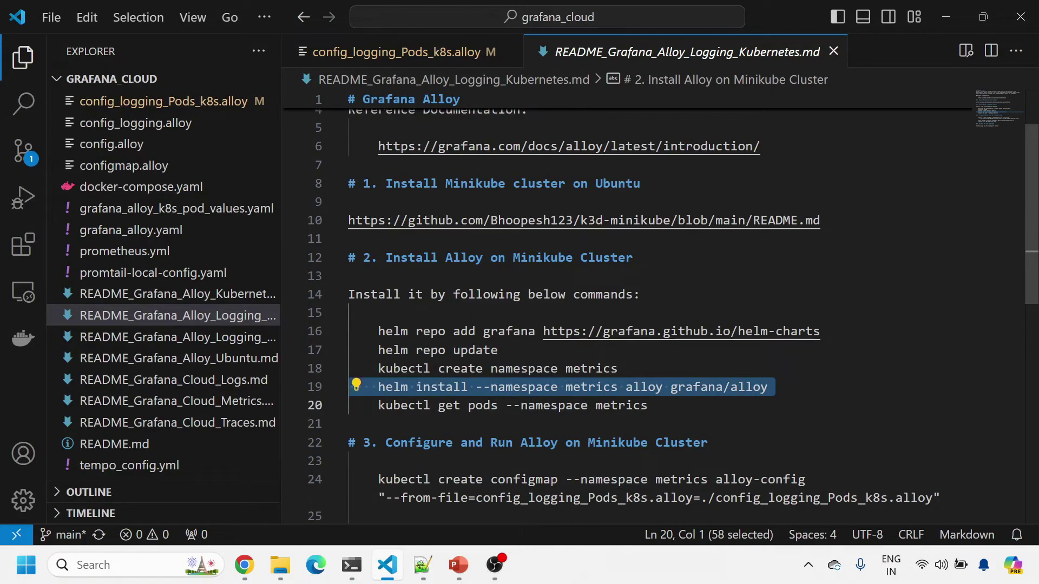
key(alt+Tab)
key(ctrl+v)
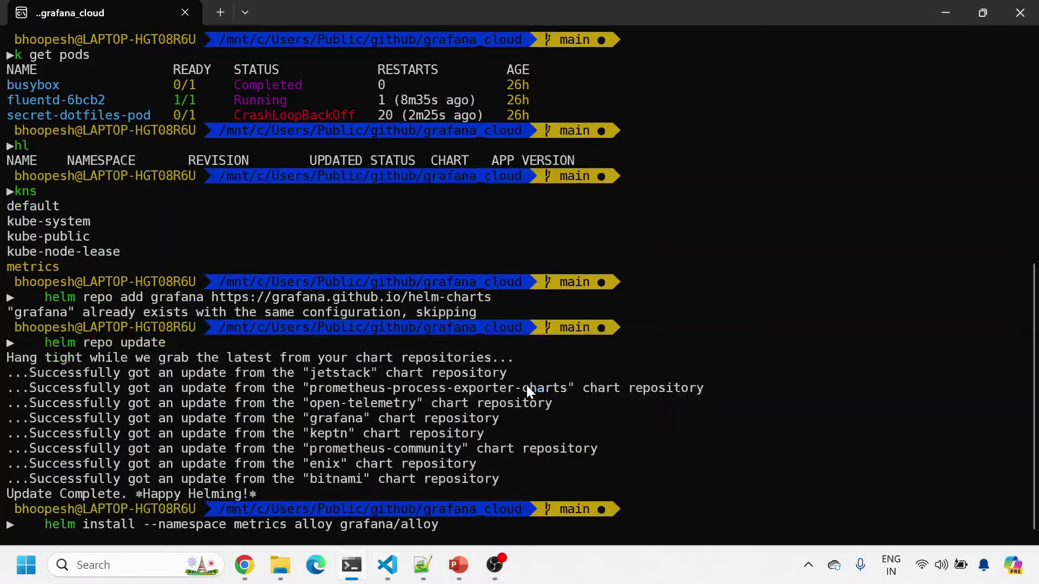
key(Return)
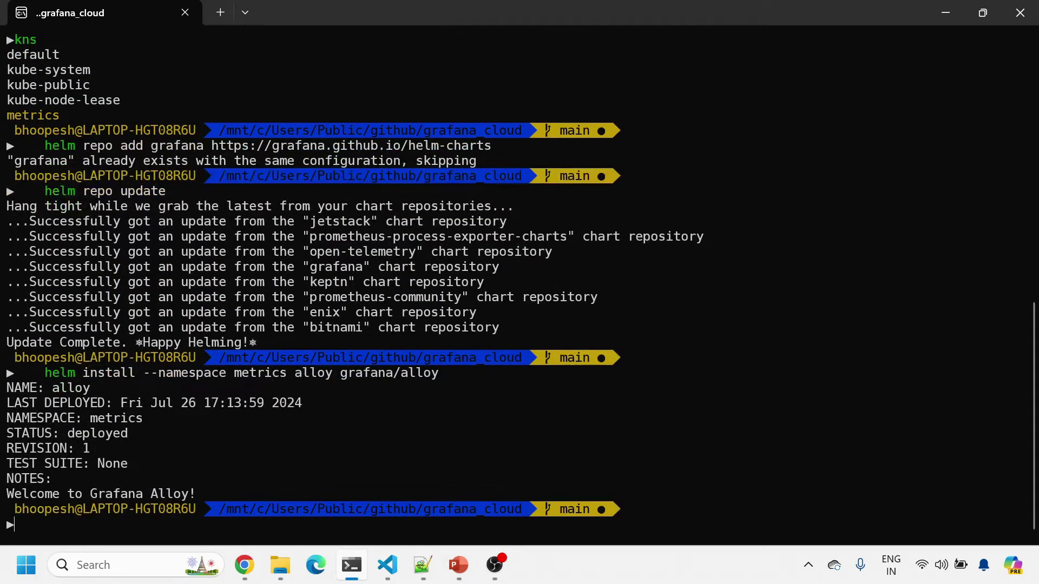
List the Helm releases with hl and the pods with kgp, and highlight the alloy pod's name
text(hl)
key(Return)
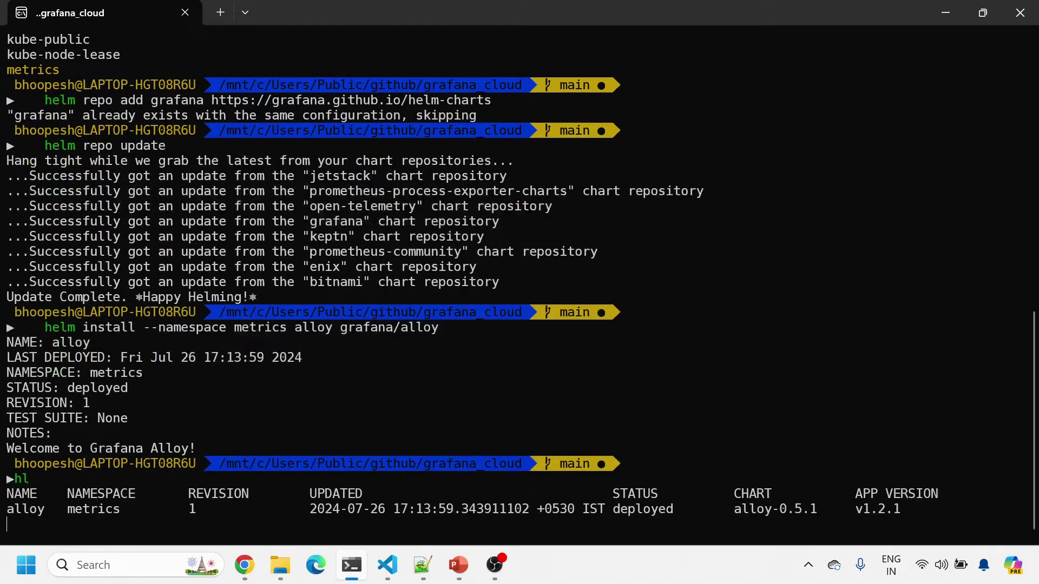
text(kgp)
key(Return)
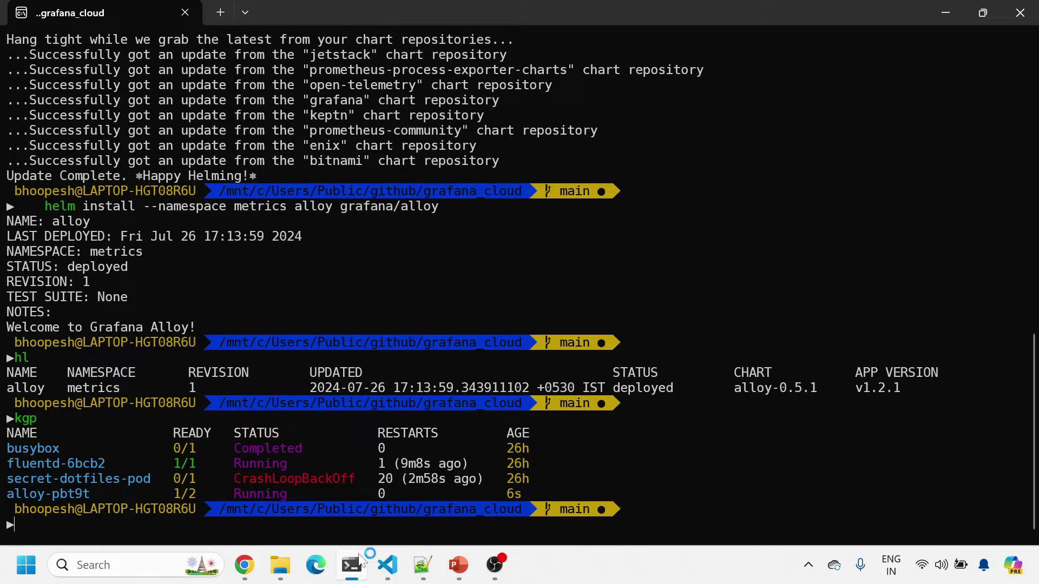
drag(9, 493, 88, 495)
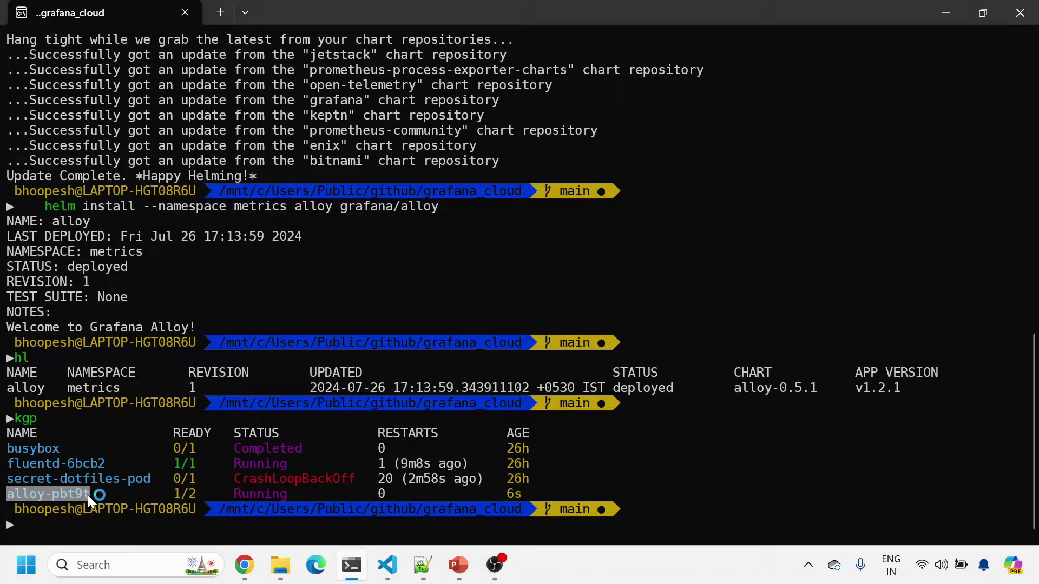
Glance at the README's install commands and run kgp repeatedly in the terminal to check the alloy pod's readiness
key(alt+Tab)
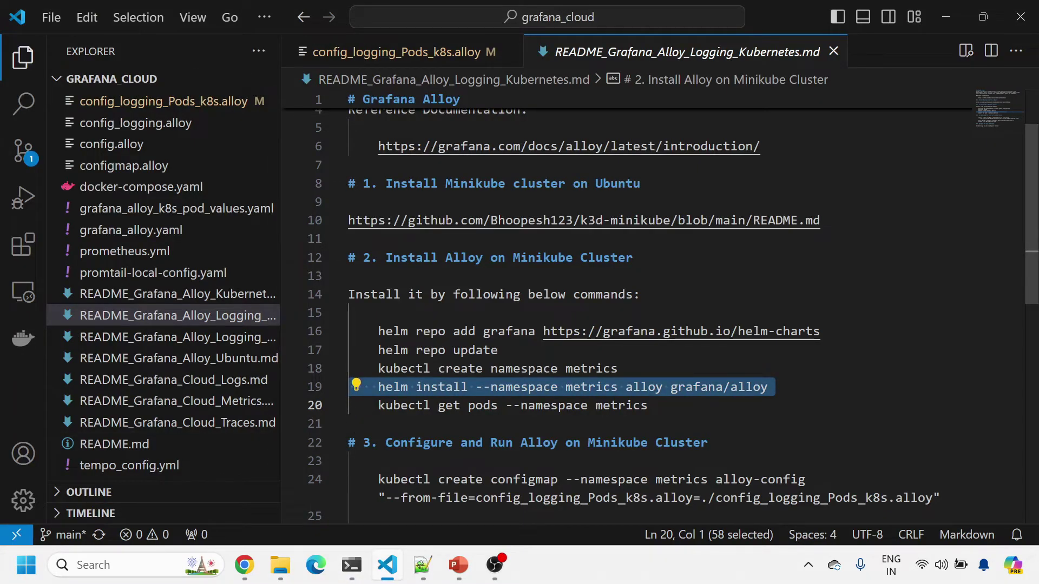
key(alt+Tab)
text(kgp)
key(Return)
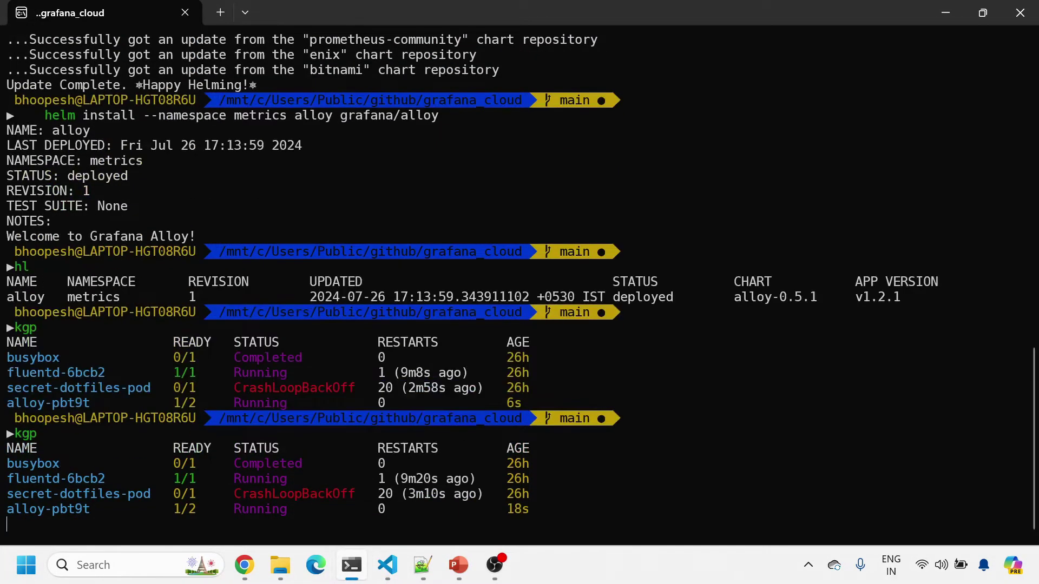
text(kgp)
key(Return)
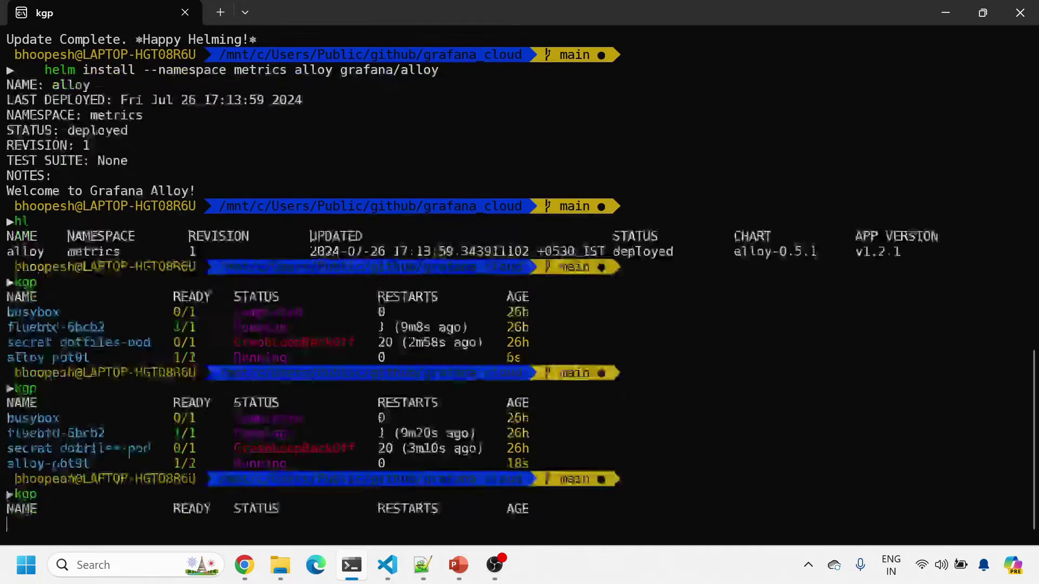
Run kgp again in the terminal to check the alloy pod's readiness and highlight that pod's row
text(kf)
key(BackSpace)
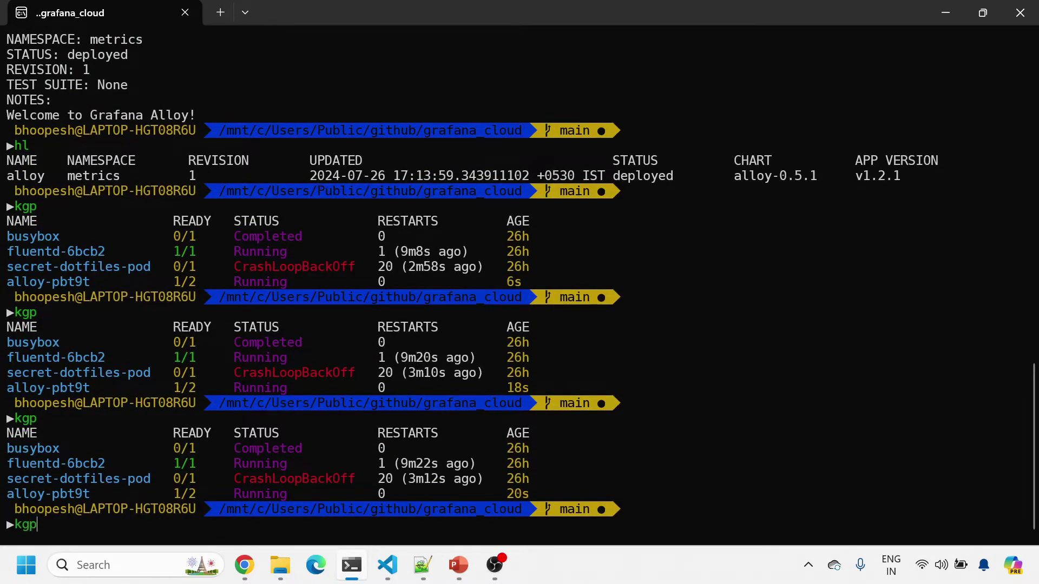
key(Return)
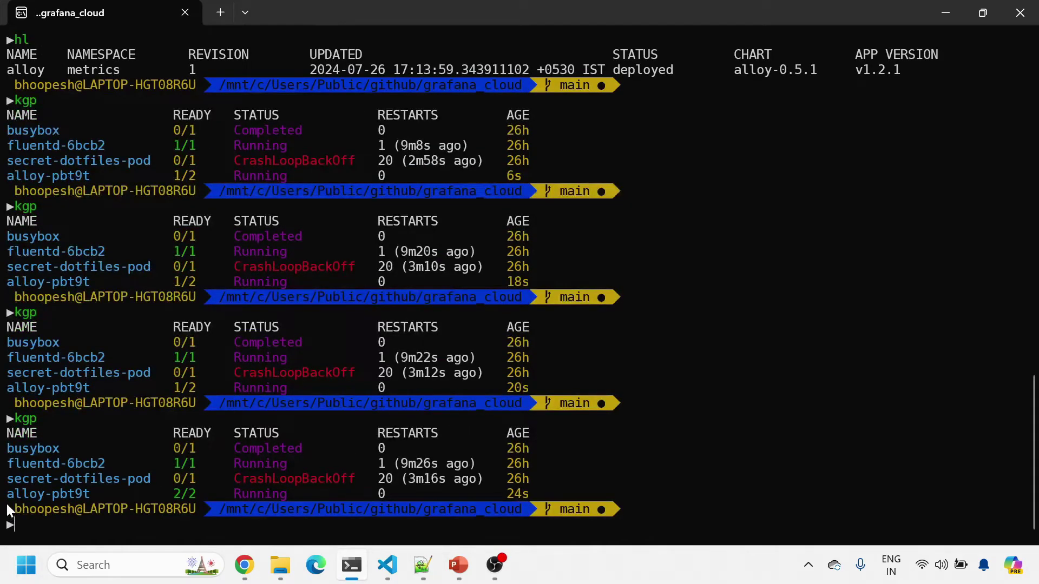
drag(8, 494, 528, 498)
Clear the terminal and list the pods on the empty screen with kgp
text(clear)
key(Return)
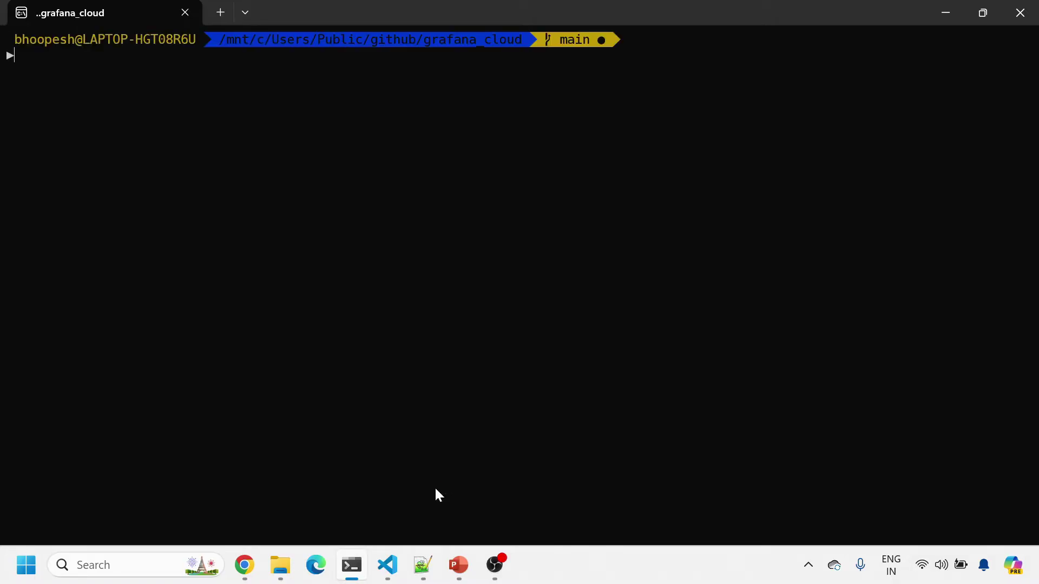
text(kgp)
key(Return)
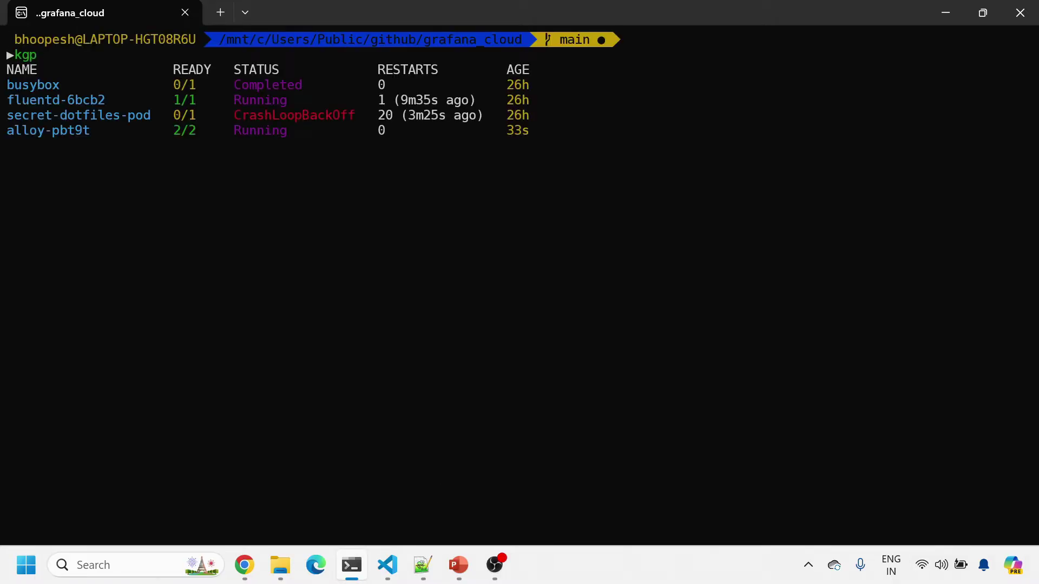
Switch to VS Code, view the README's Configure and Run Alloy section, open config_logging_Pods_k8s.alloy and highlight role = "pod" in discovery.kubernetes
key(alt+Tab)
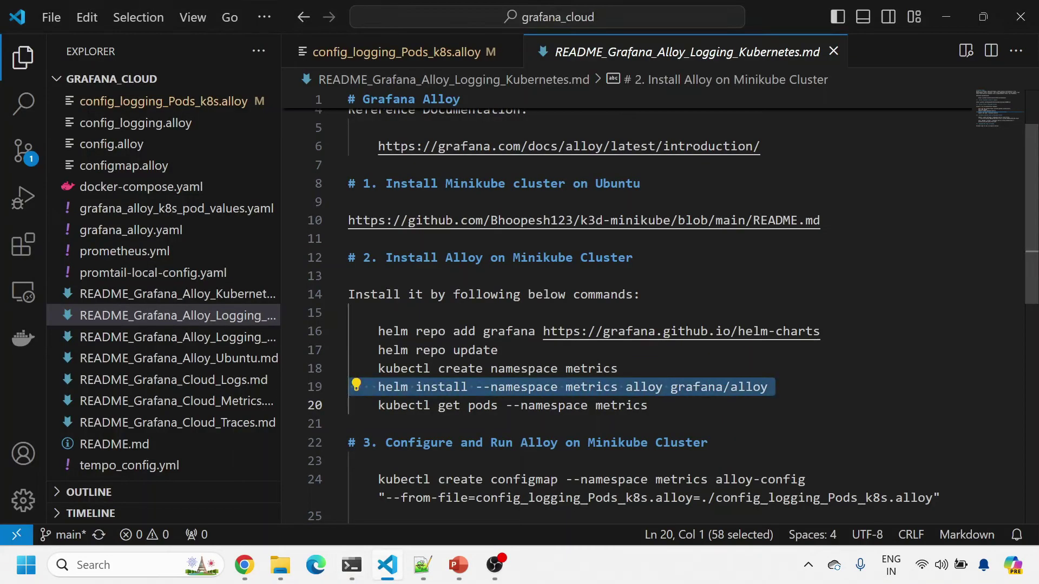
scroll(672, 315, down, 2)
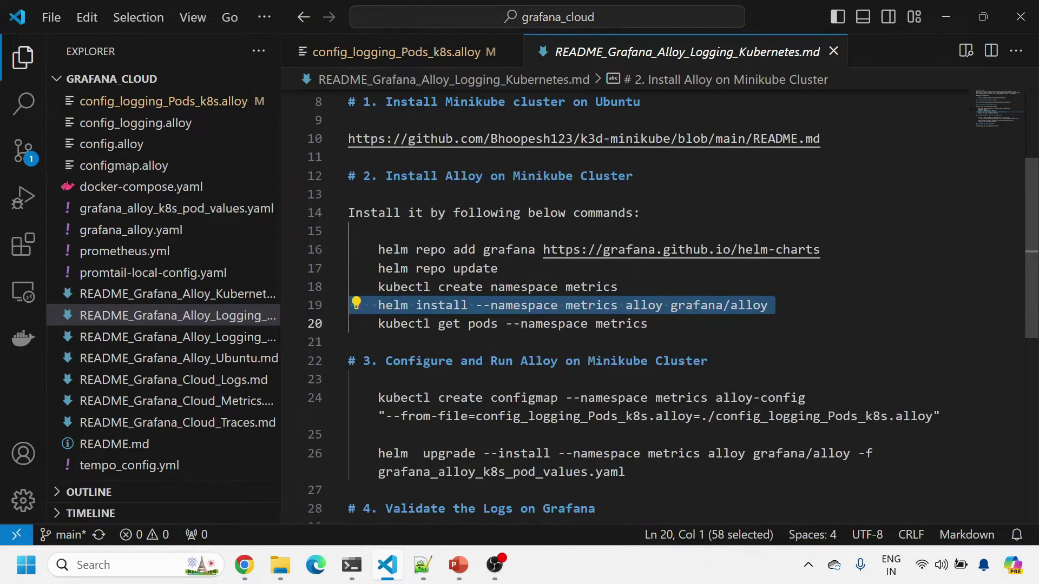
click(203, 105)
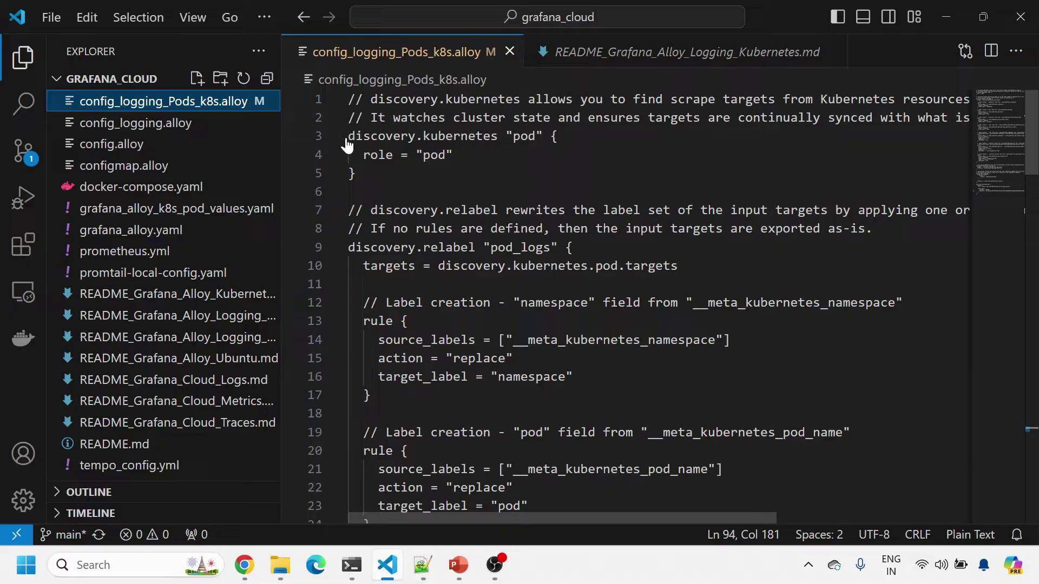
triple_click(433, 154)
Examine the discovery.relabel "pod_logs" block's namespace rule, highlighting the component label, the __meta_kubernetes_namespace source label and the target label
scroll(650, 303, down, 2)
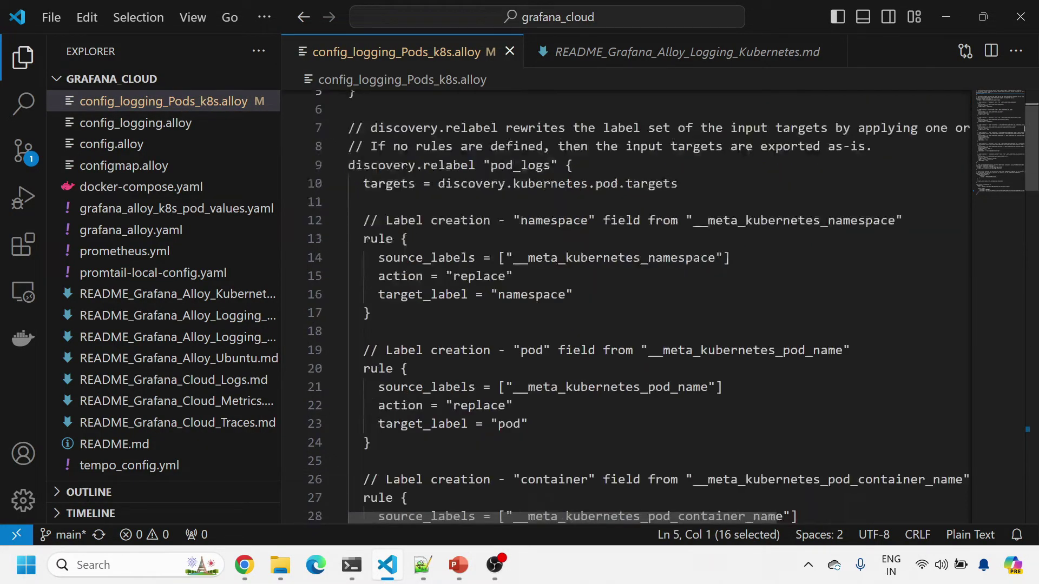
double_click(531, 294)
double_click(614, 258)
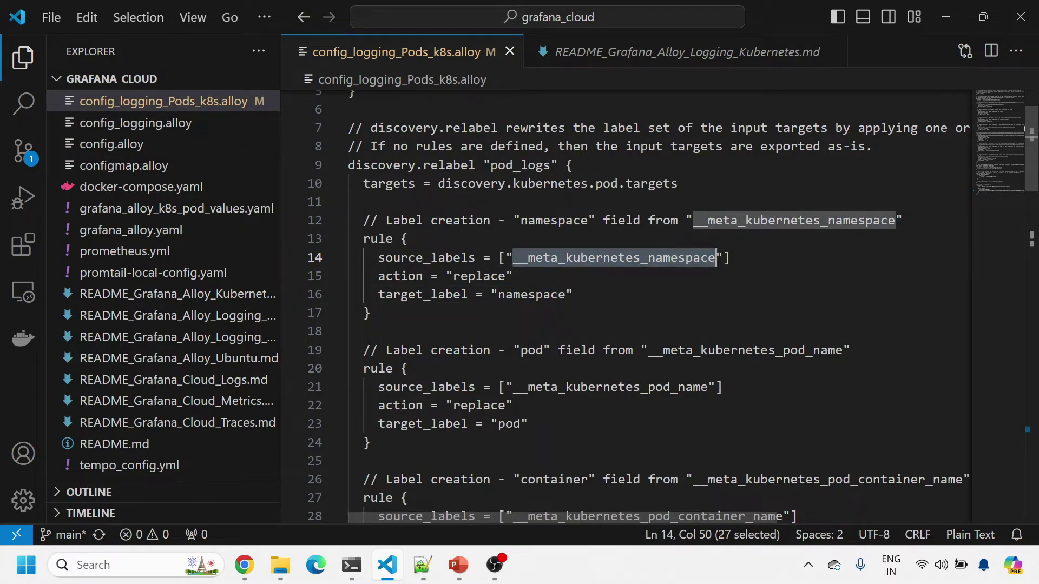
double_click(520, 165)
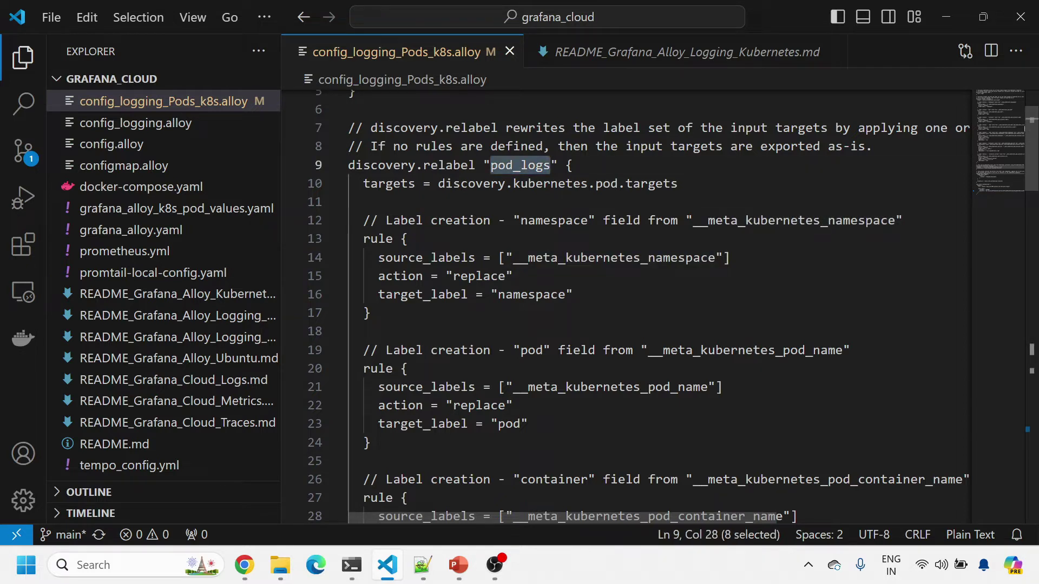
click(565, 165)
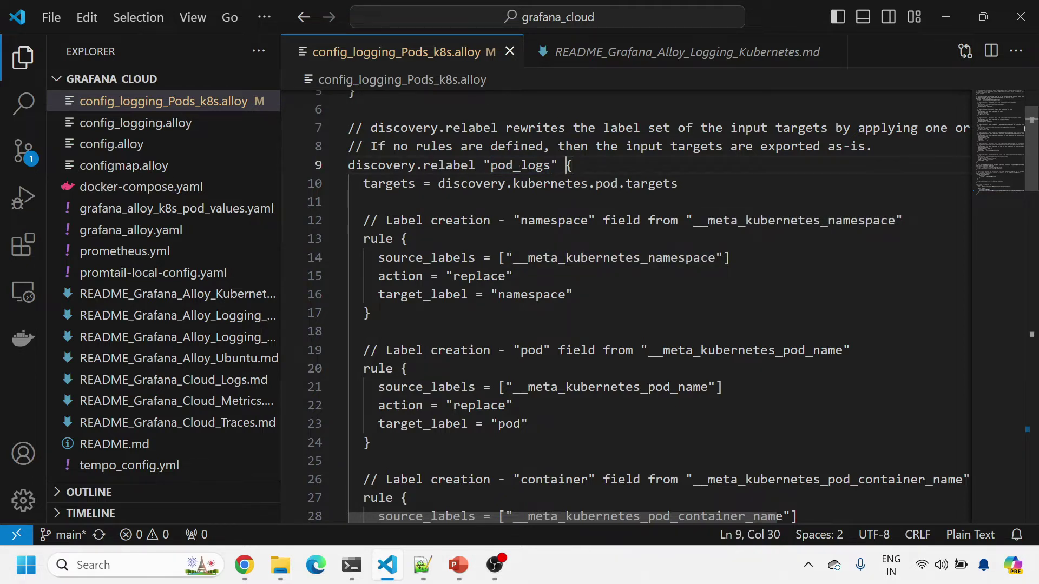
triple_click(546, 258)
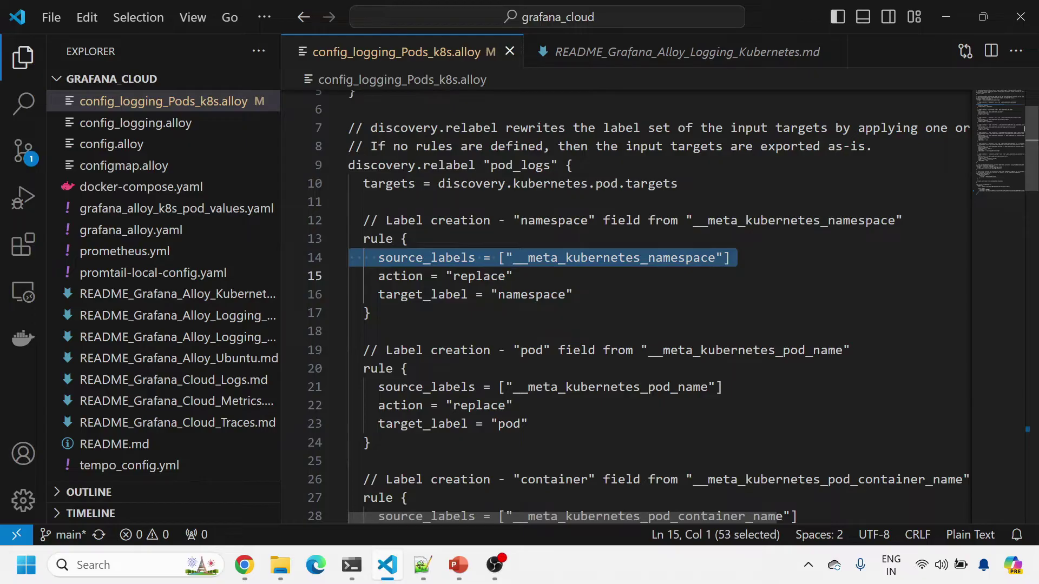
double_click(531, 294)
Examine the pod rule's __meta_kubernetes_pod_name source label and pod target label, and highlight a whole relabel rule block
scroll(673, 307, down, 1)
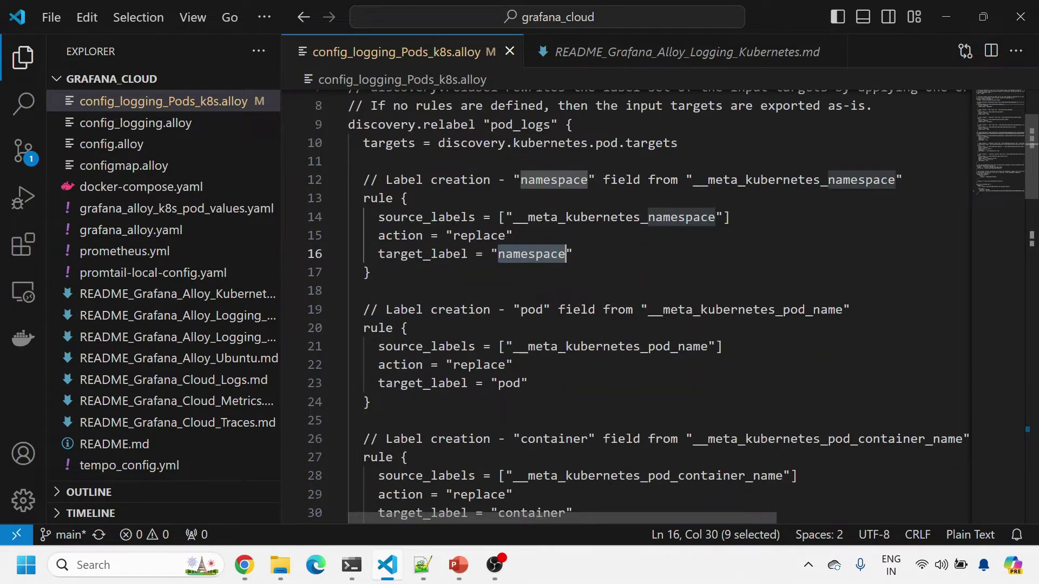
double_click(643, 346)
click(505, 383)
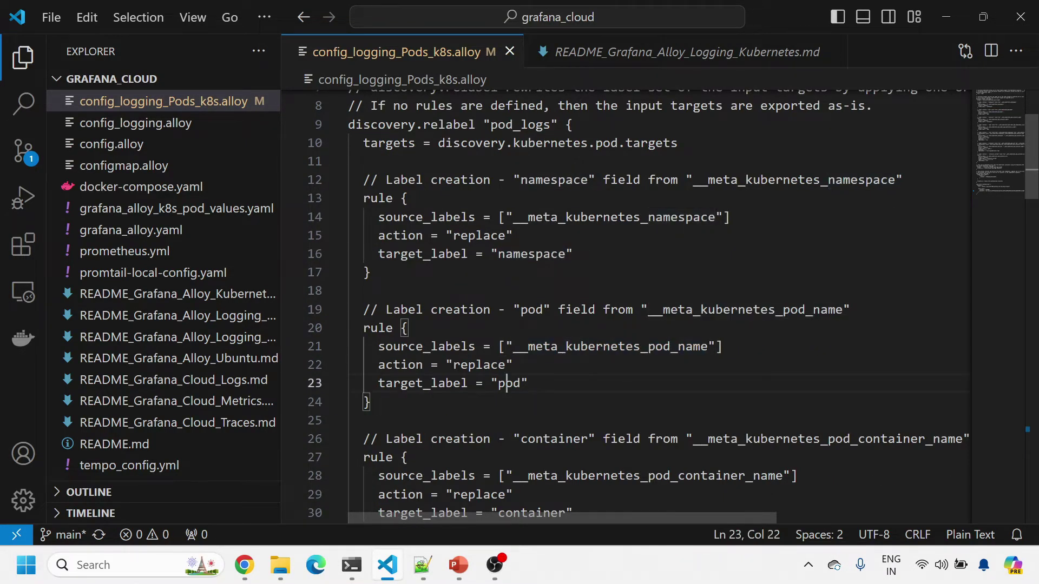
double_click(506, 383)
drag(371, 402, 364, 328)
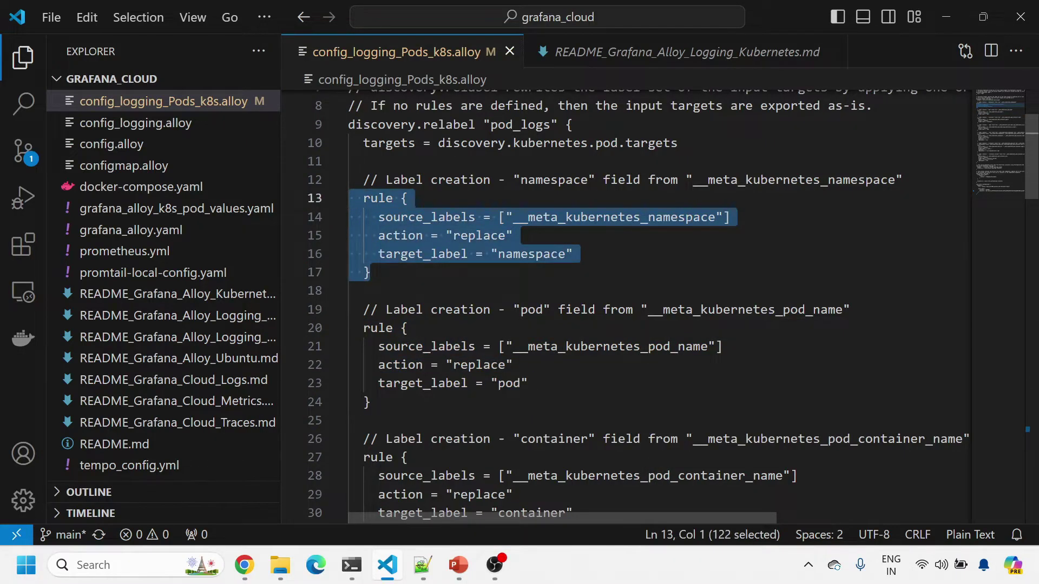
Examine the container and app label rules, highlighting the container rule block, both rules' source labels and the app target label
scroll(626, 305, down, 3)
drag(370, 409, 349, 316)
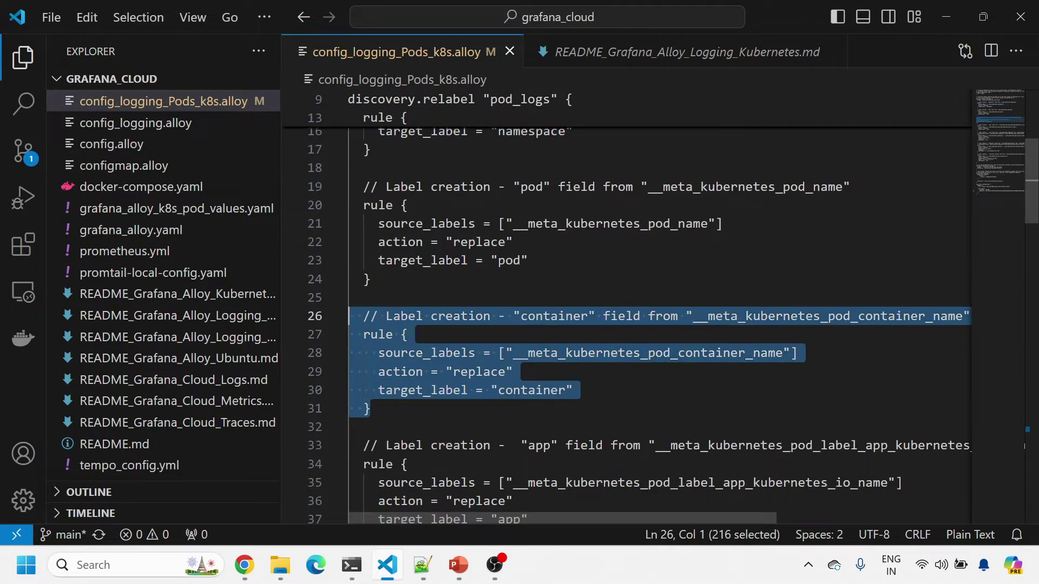
double_click(650, 352)
click(513, 371)
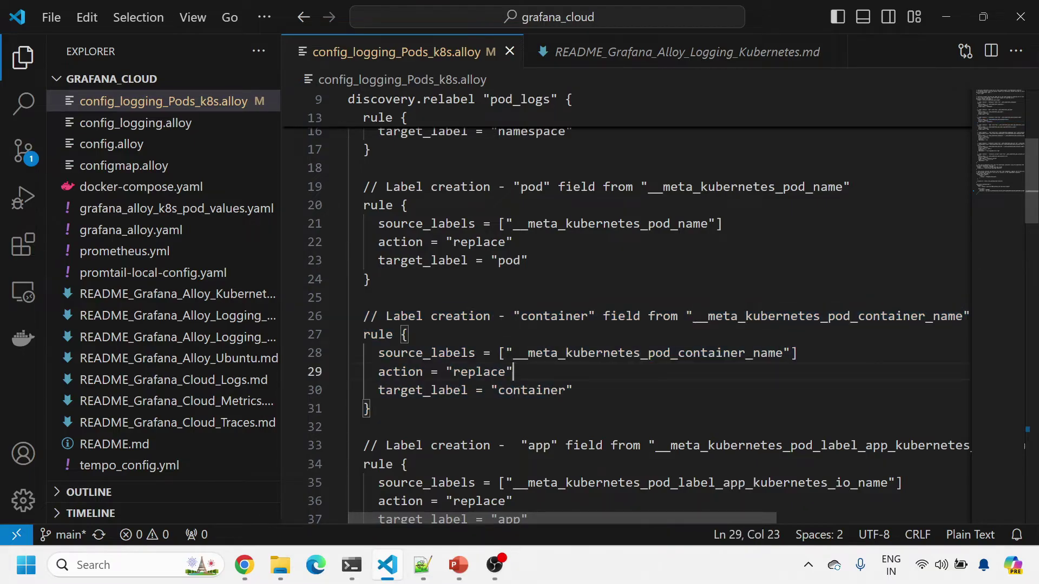
scroll(626, 305, down, 2)
scroll(625, 306, down, 2)
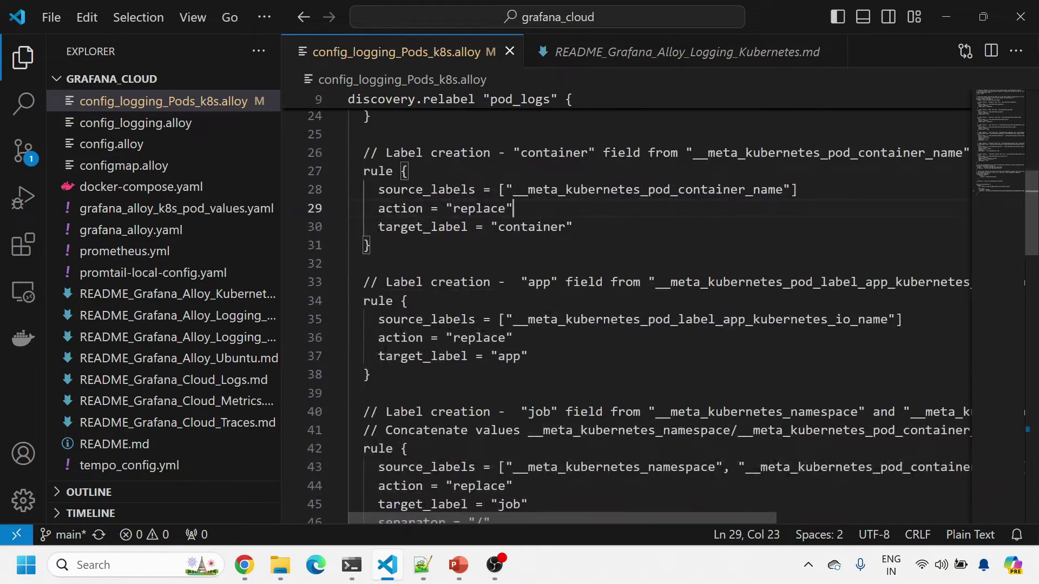
double_click(634, 319)
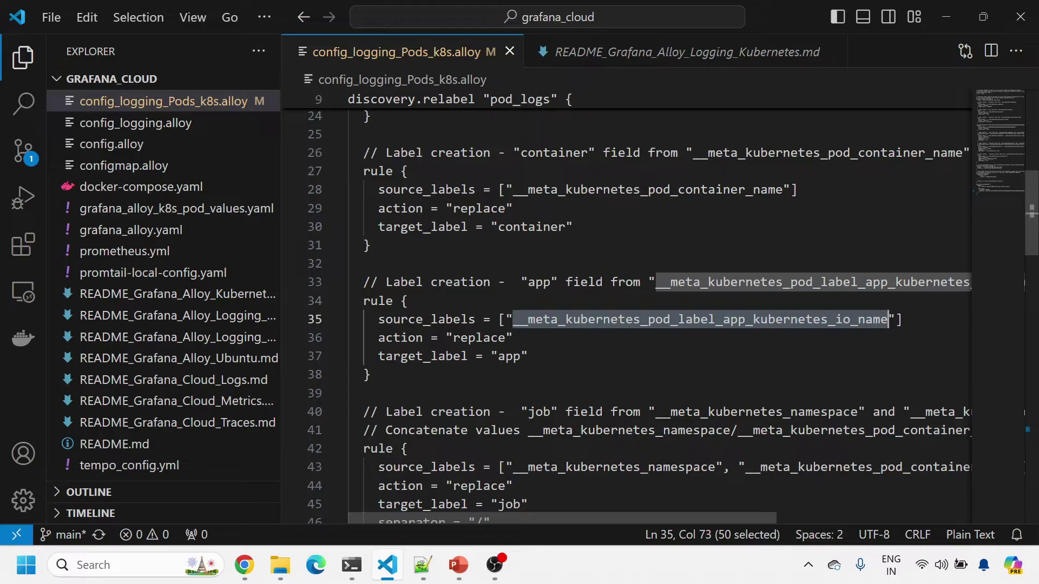
double_click(508, 356)
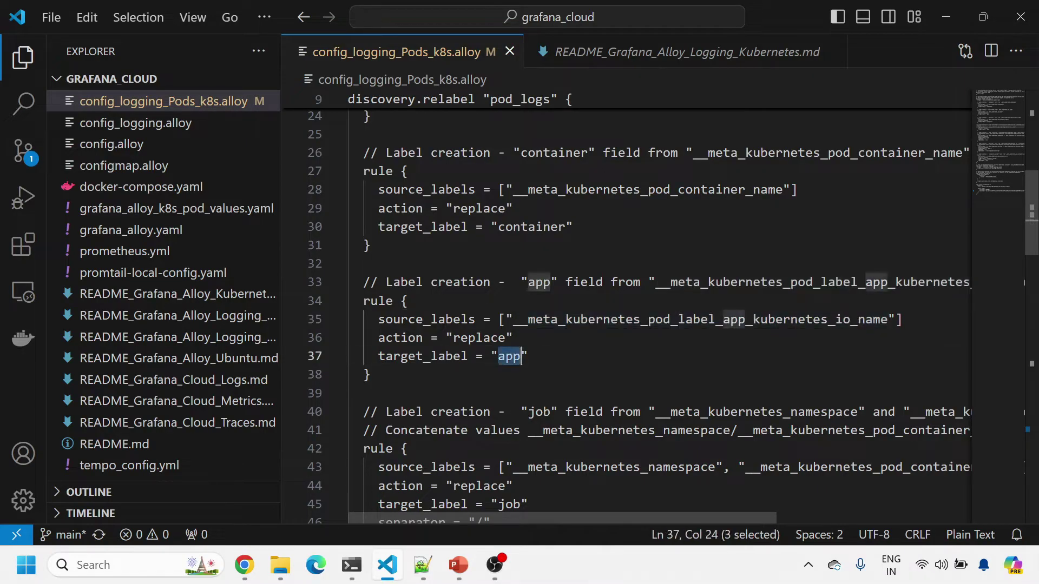
Examine the job label rule, highlighting its target label and __meta_kubernetes_namespace source label and viewing the full source_labels line
scroll(508, 356, down, 1)
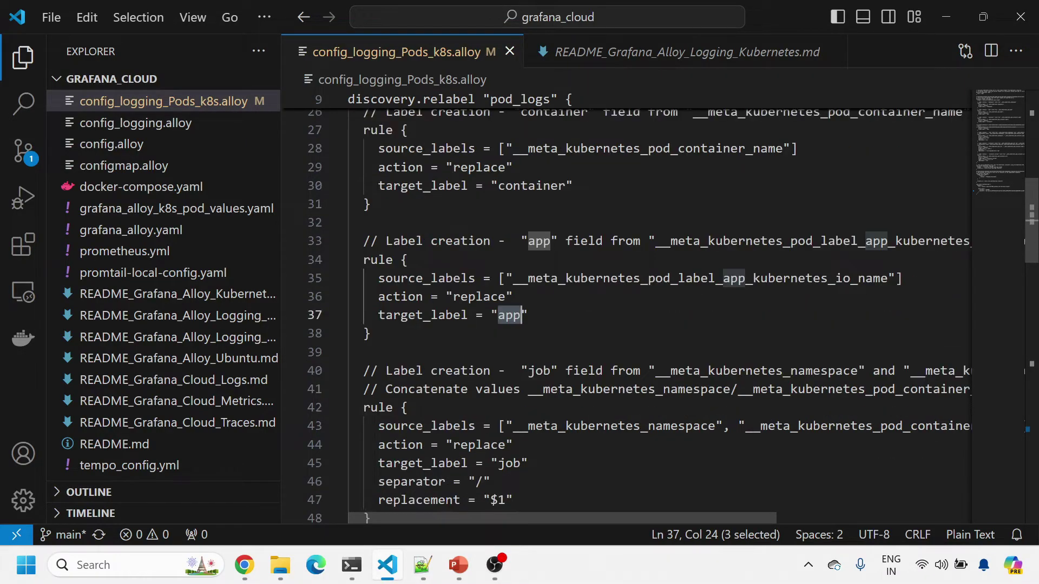
scroll(660, 316, down, 2)
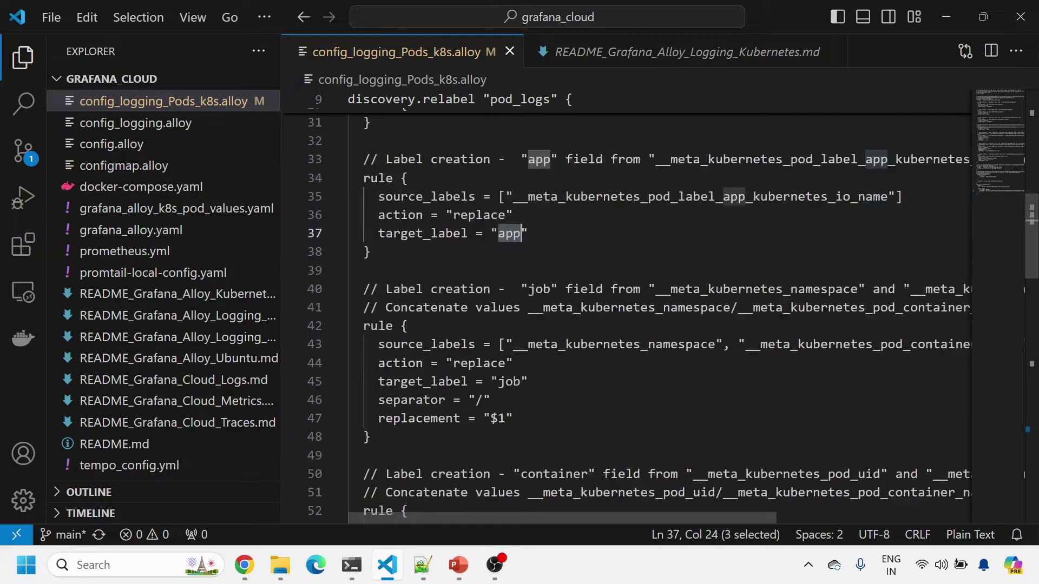
double_click(509, 382)
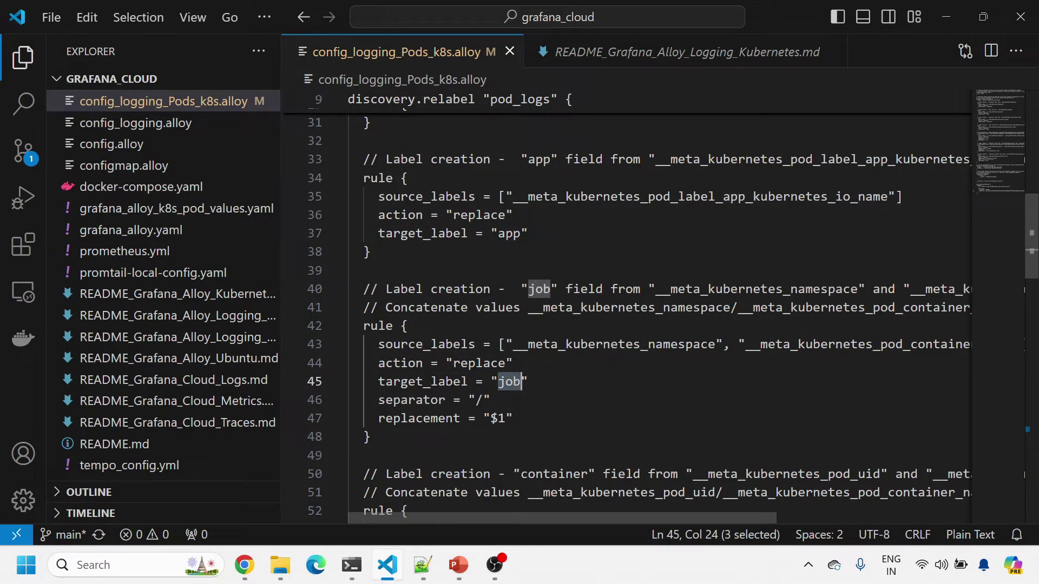
double_click(614, 344)
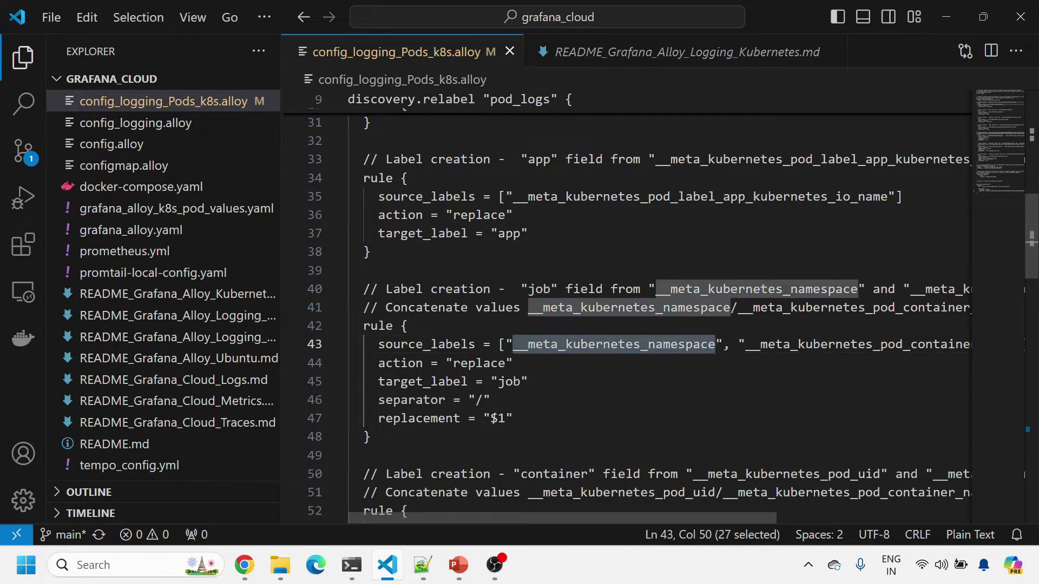
drag(595, 517, 633, 517)
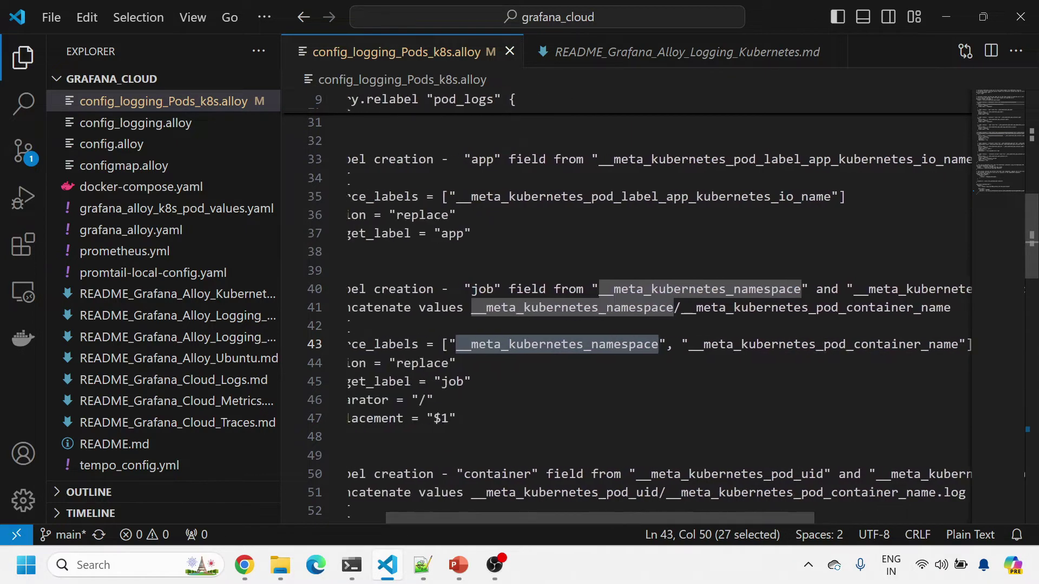
drag(454, 514, 423, 520)
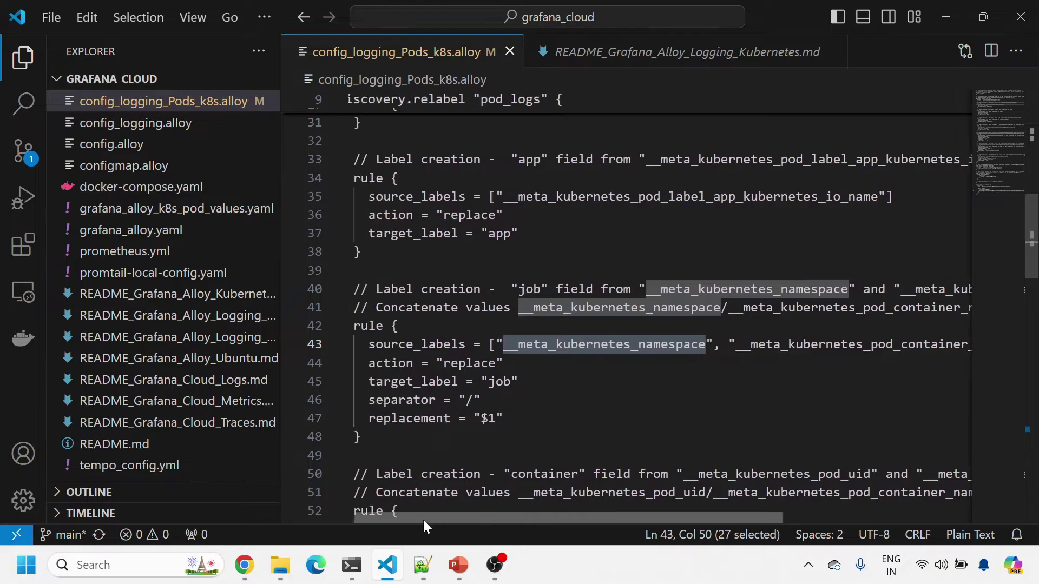
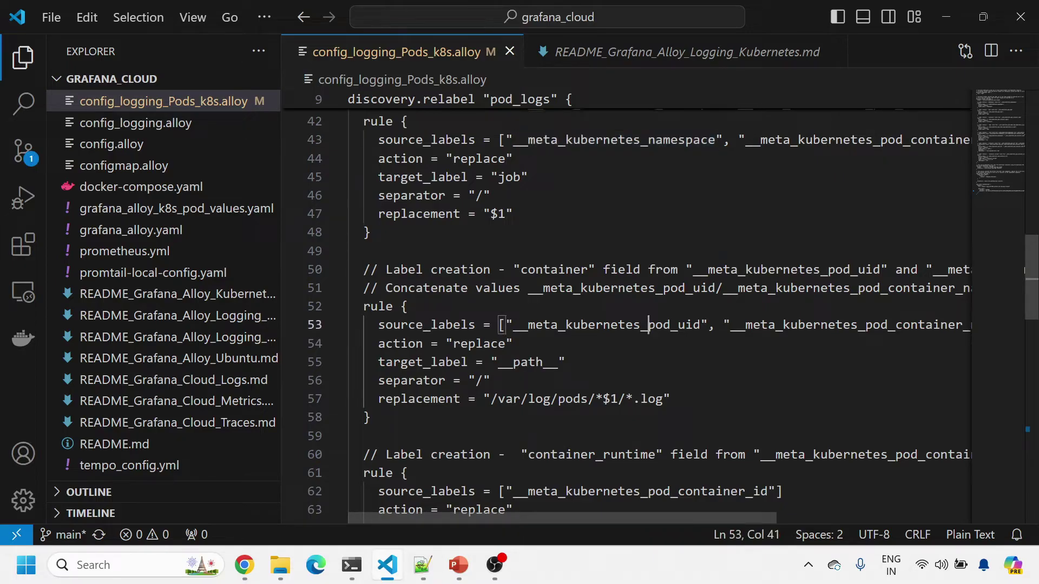
Examine the __path__ and container_runtime rules, highlighting the __meta_kubernetes_pod_uid and __meta_kubernetes_pod_container_id source labels
double_click(676, 324)
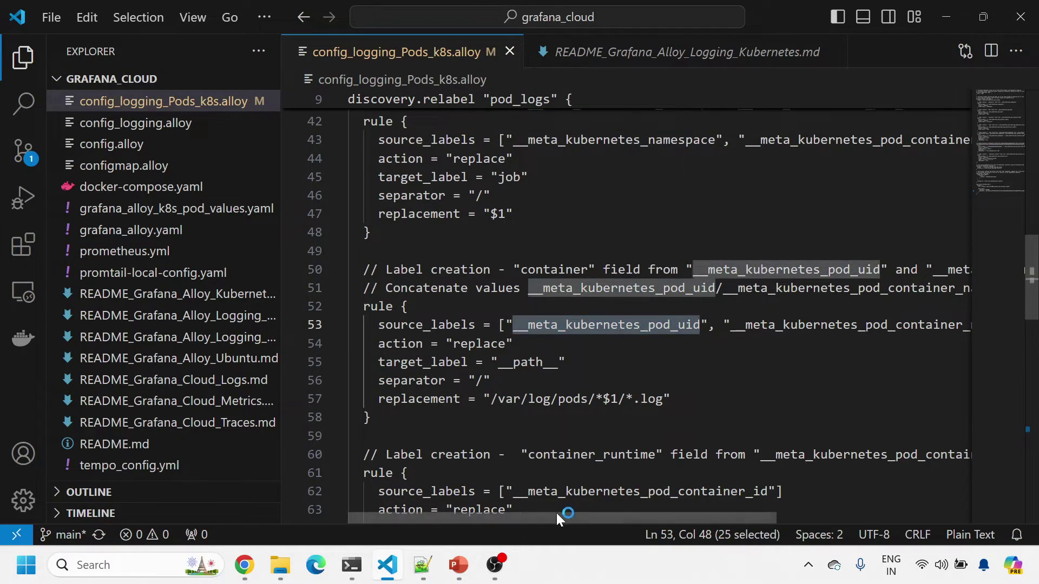
drag(554, 518, 527, 527)
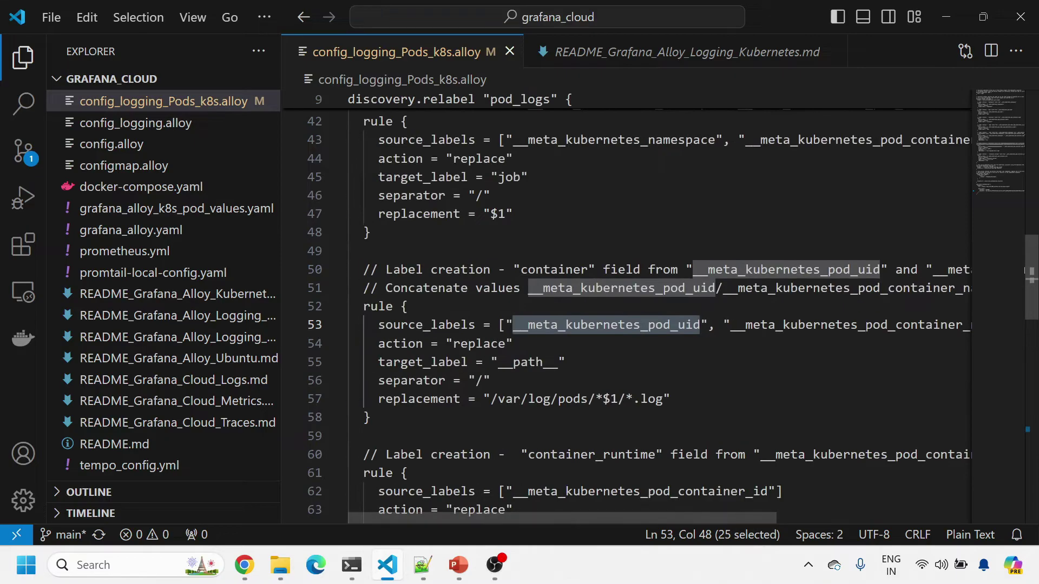
scroll(527, 519, down, 3)
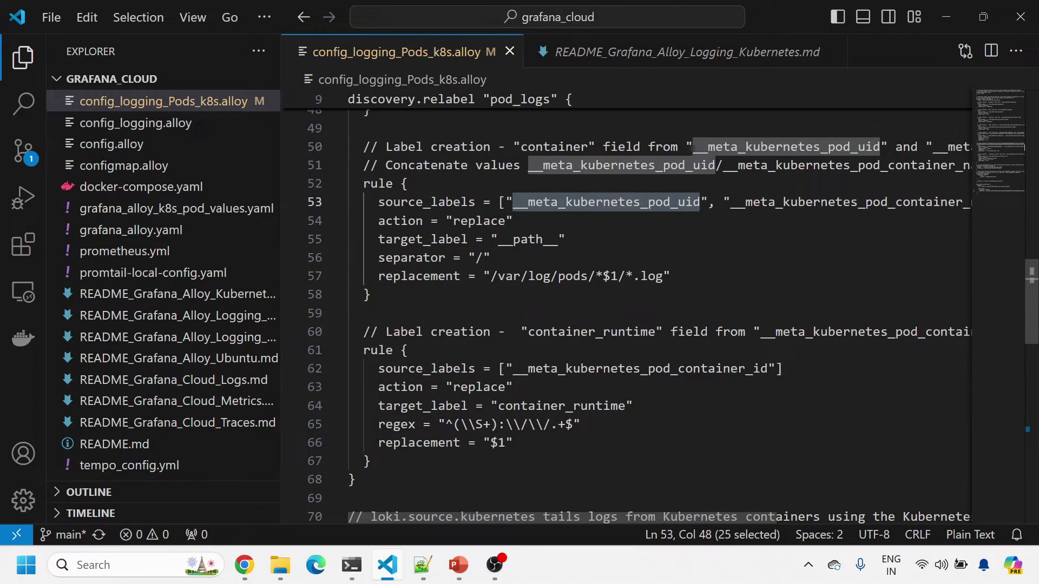
double_click(641, 368)
scroll(641, 369, down, 3)
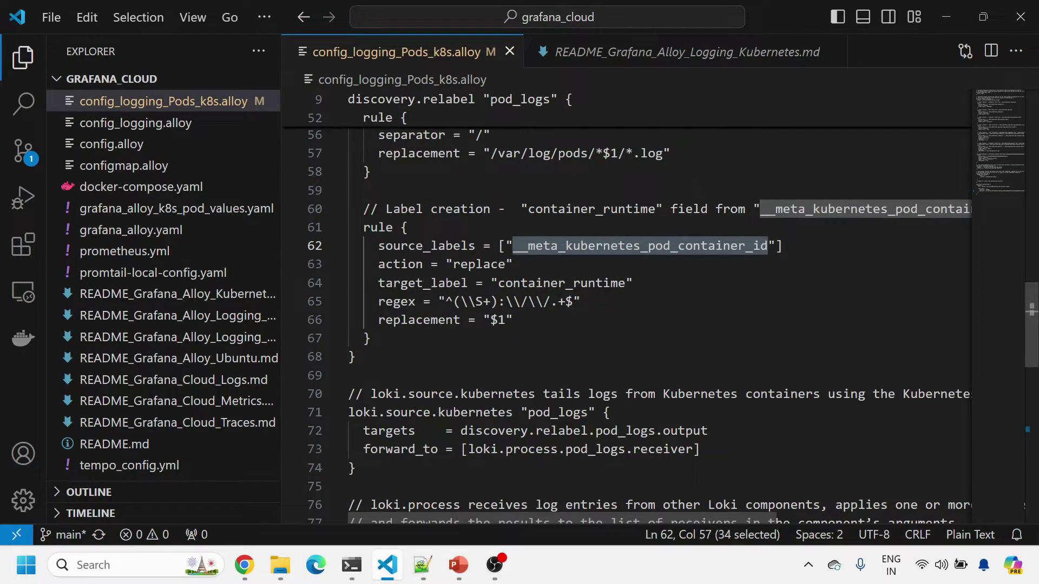
scroll(660, 315, down, 1)
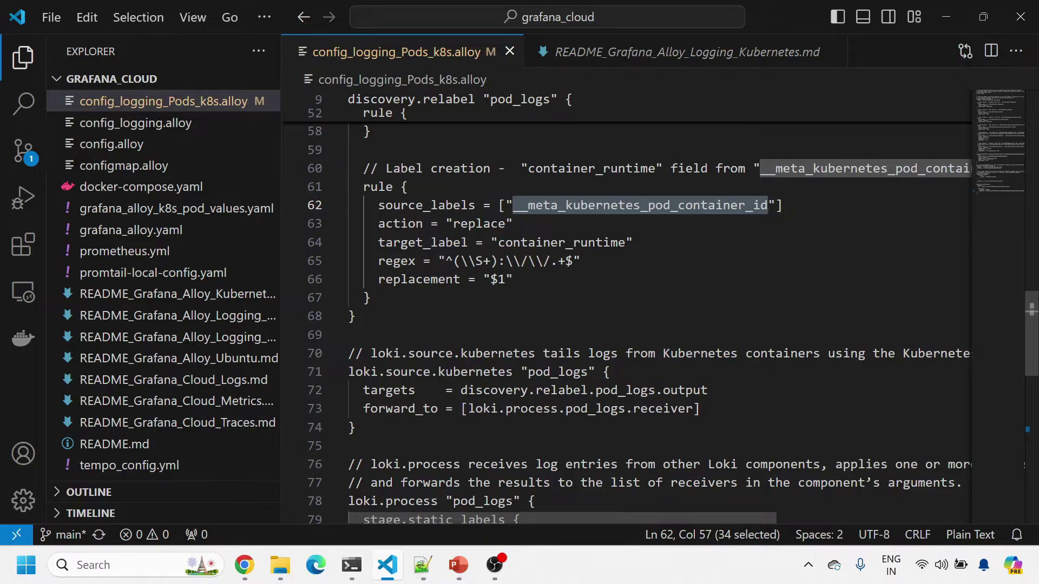
drag(408, 205, 423, 242)
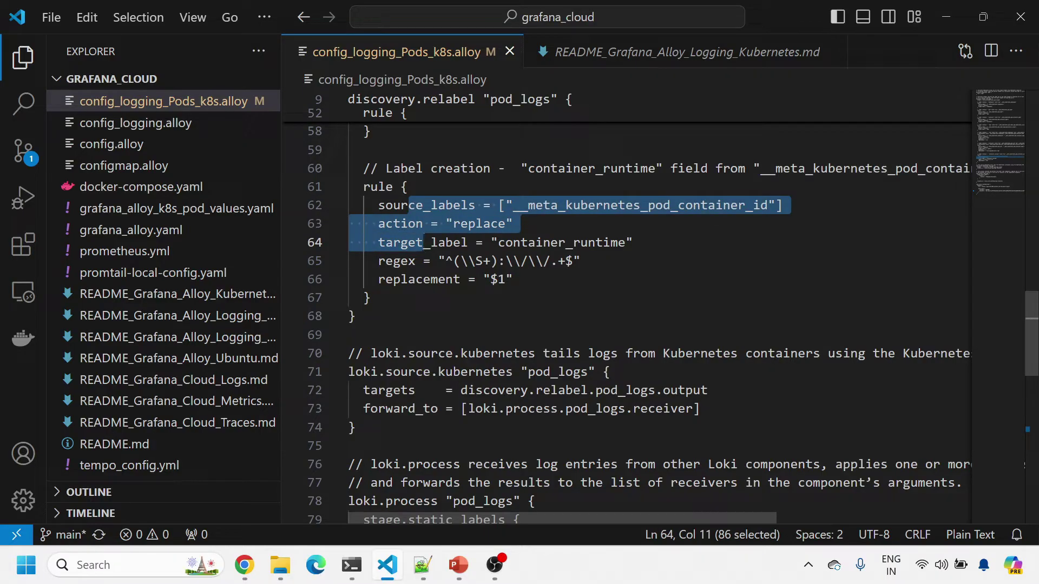
Highlight pod_logs in the forward_to line of loki.source.kubernetes and the loki.process component name that receives the logs
double_click(595, 408)
scroll(623, 303, down, 2)
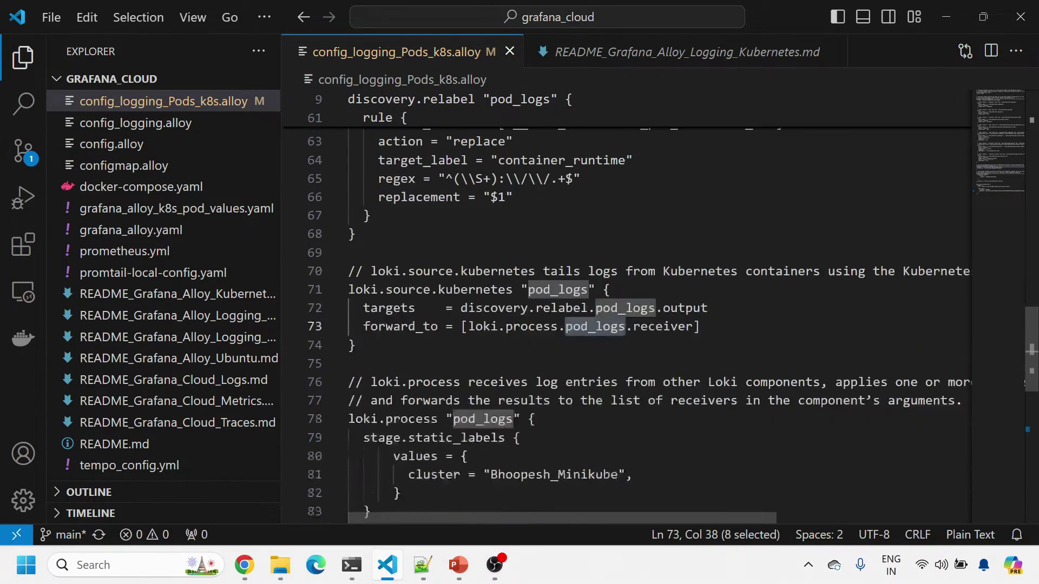
drag(445, 419, 348, 418)
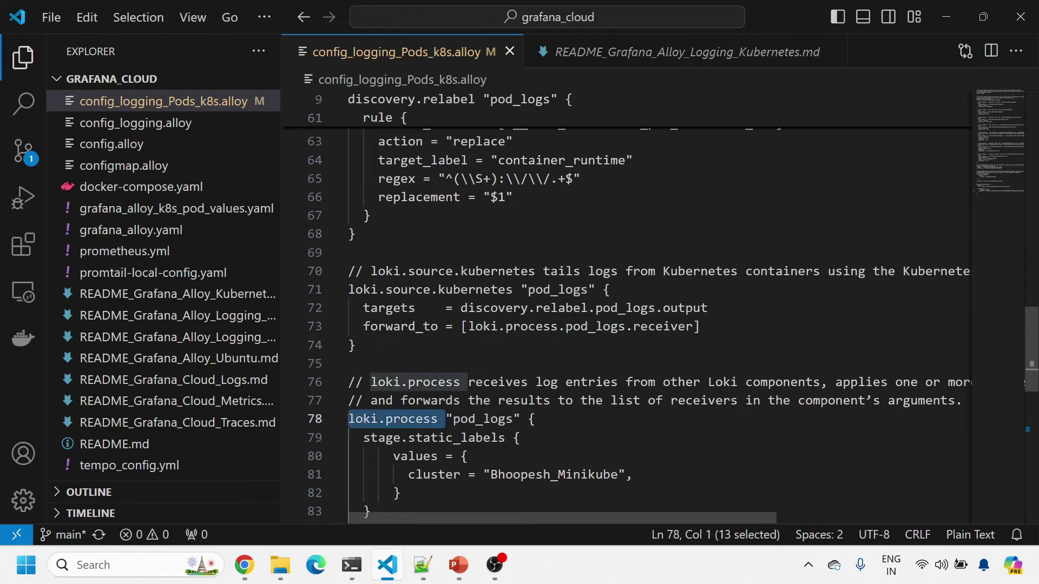
Highlight pod_logs in the forward_to line of loki.source.kubernetes and the cluster value in the static labels of loki.process
double_click(580, 327)
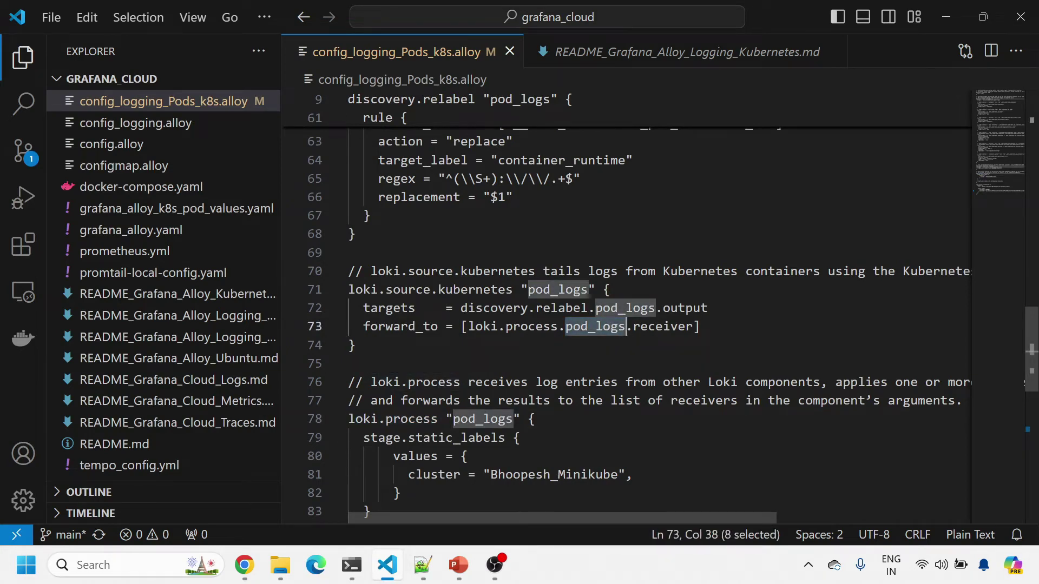
scroll(623, 303, down, 1)
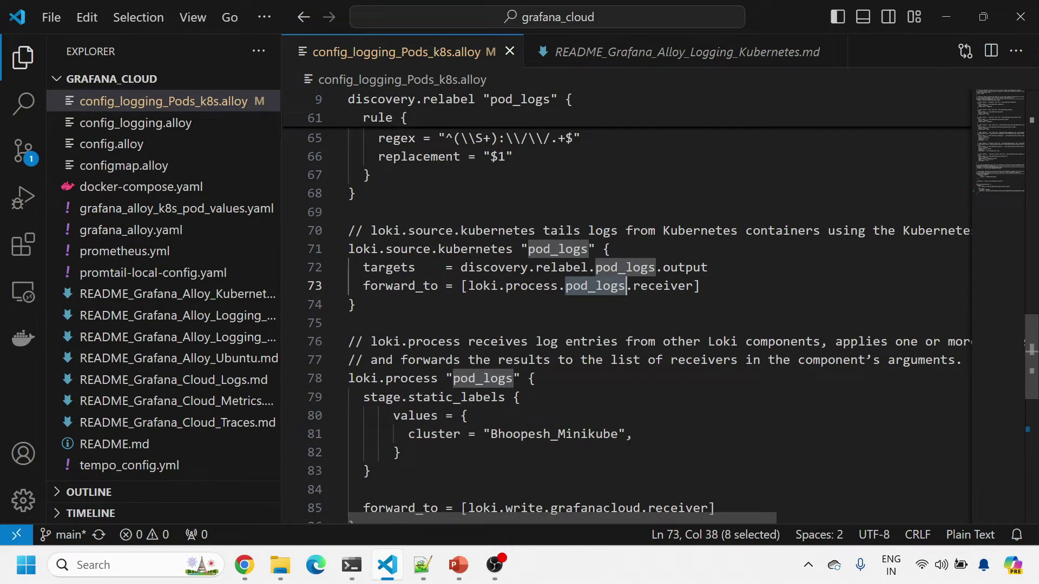
double_click(564, 434)
scroll(564, 434, down, 2)
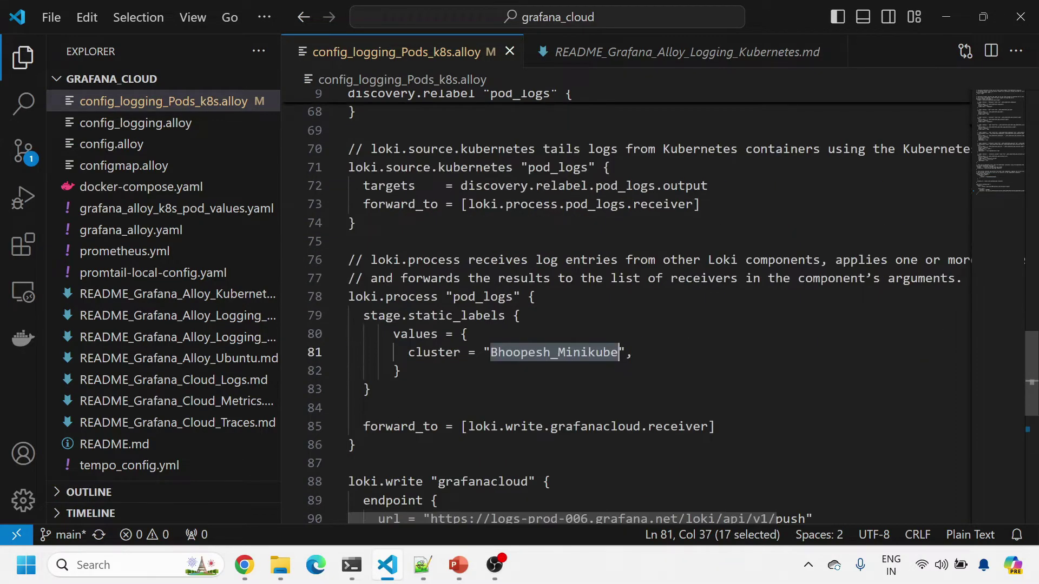
Highlight grafanacloud in the forward_to line of loki.process and in the loki.write component name
double_click(596, 426)
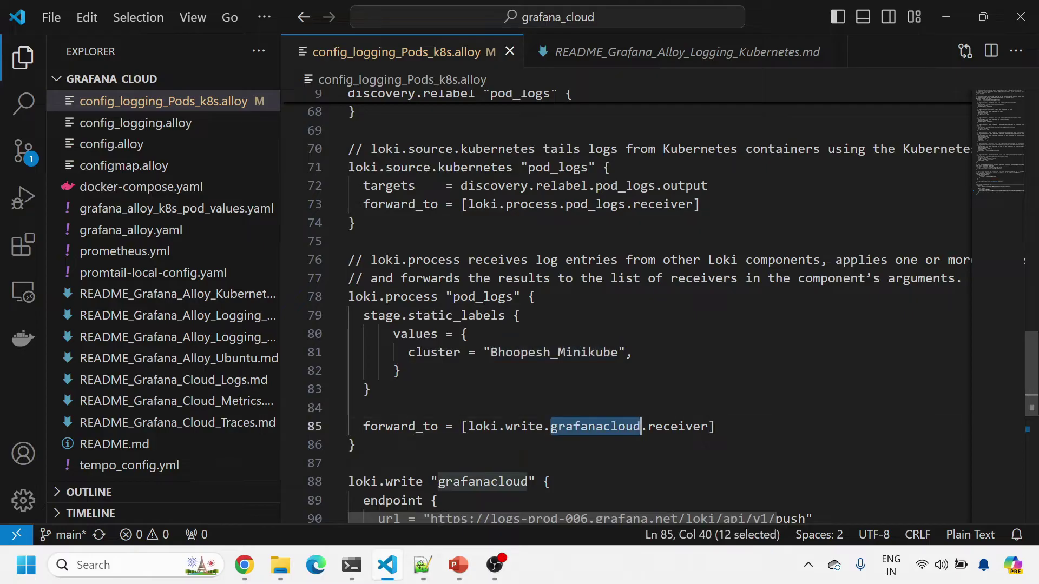
scroll(595, 426, down, 2)
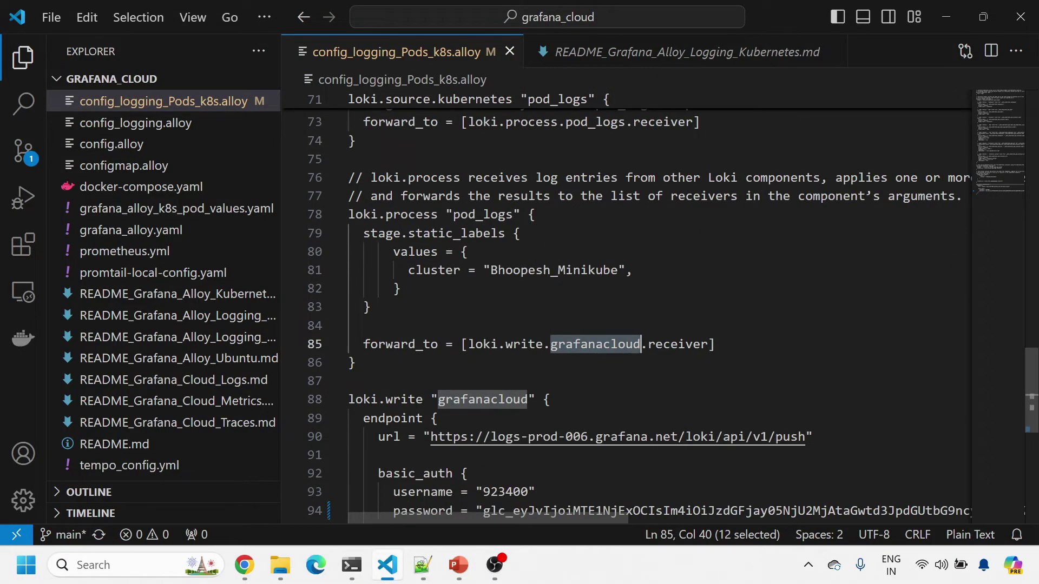
double_click(483, 399)
scroll(482, 399, down, 3)
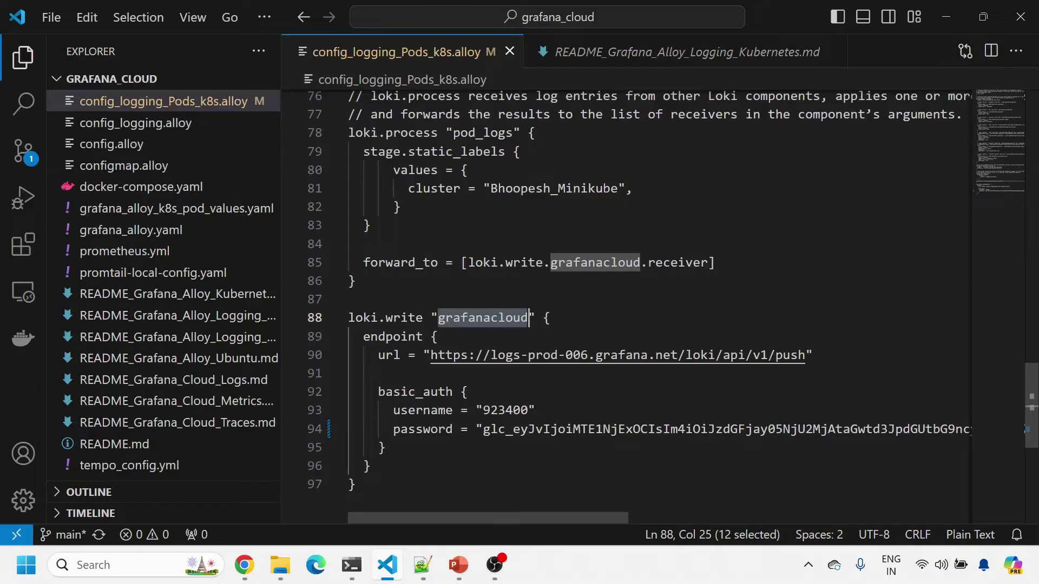
Examine the loki.write endpoint, highlighting the basic_auth username and password values and the block from the url through basic_auth
double_click(505, 410)
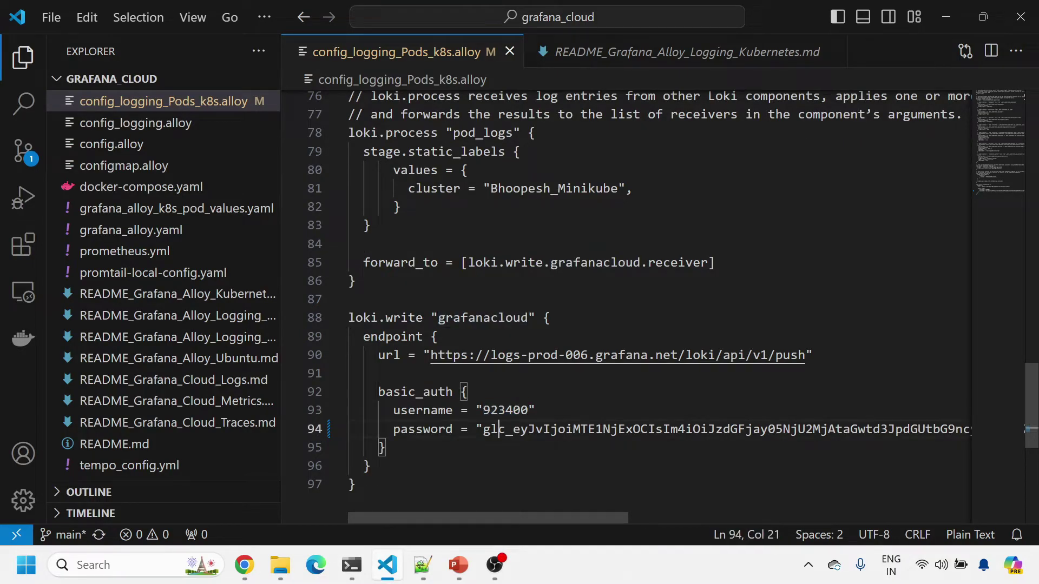
double_click(489, 429)
drag(682, 518, 330, 505)
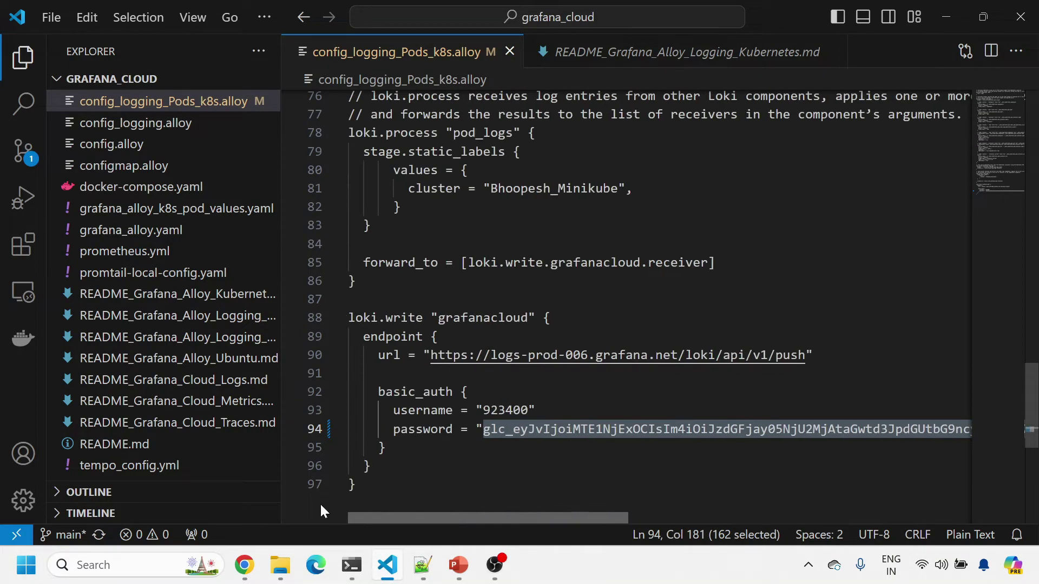
drag(386, 448, 339, 360)
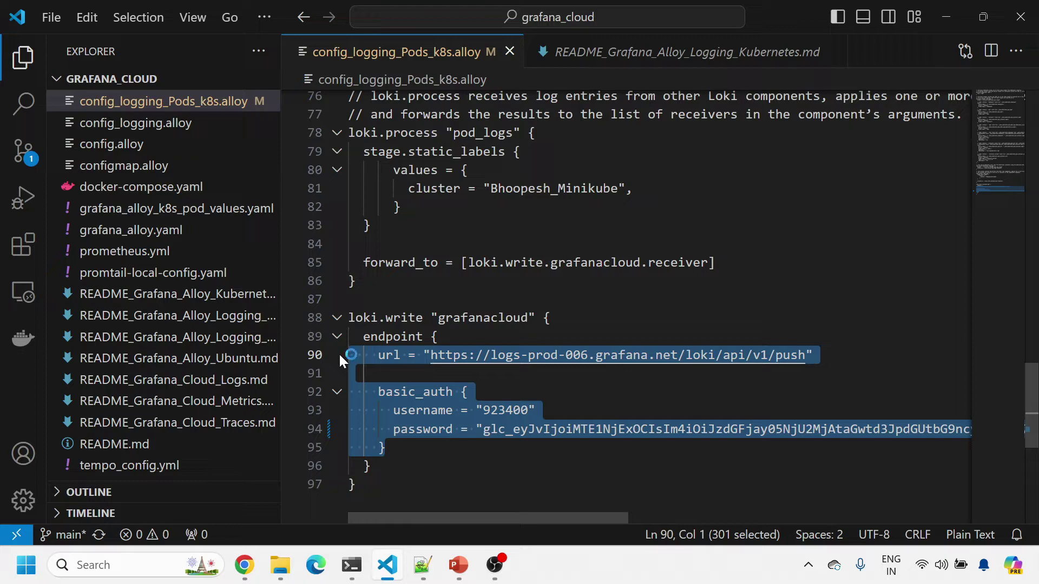
Copy the kubectl create configmap command from section 3 of README_Grafana_Alloy_Logging_Kubernetes.md
scroll(339, 353, up, 9)
scroll(627, 308, up, 16)
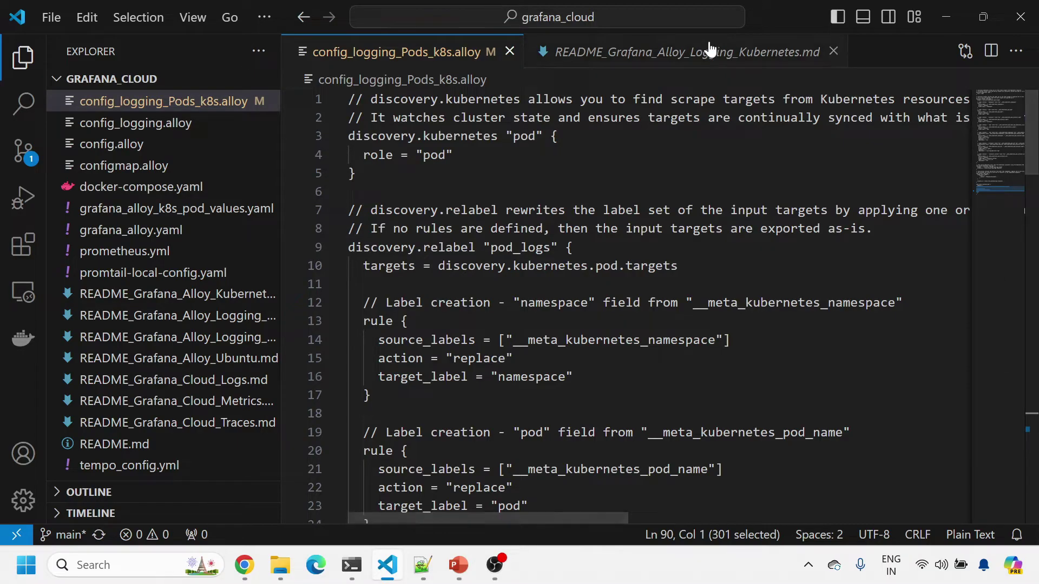
click(689, 52)
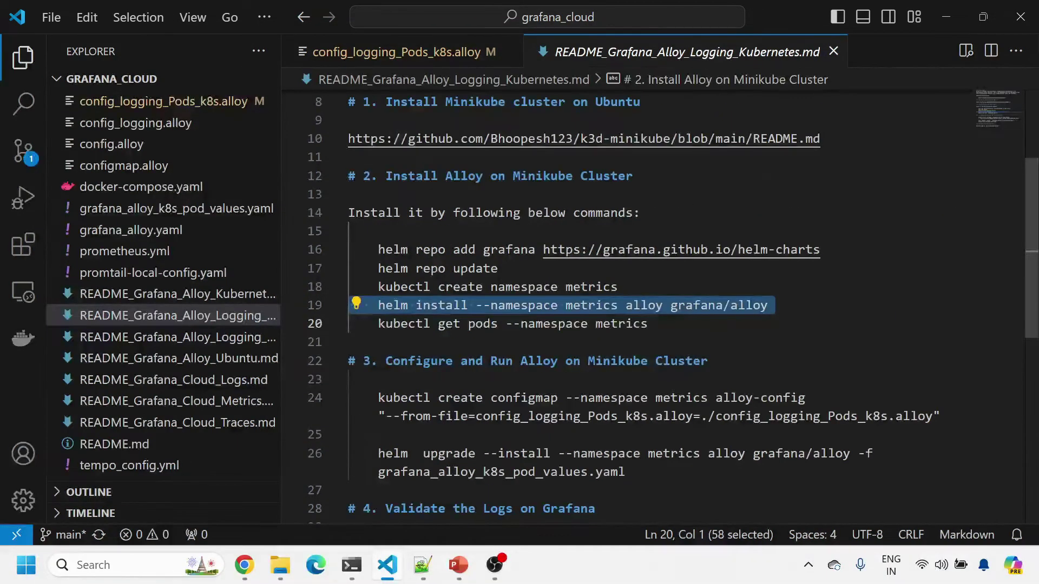
scroll(677, 93, down, 2)
triple_click(524, 316)
key(ctrl+c)
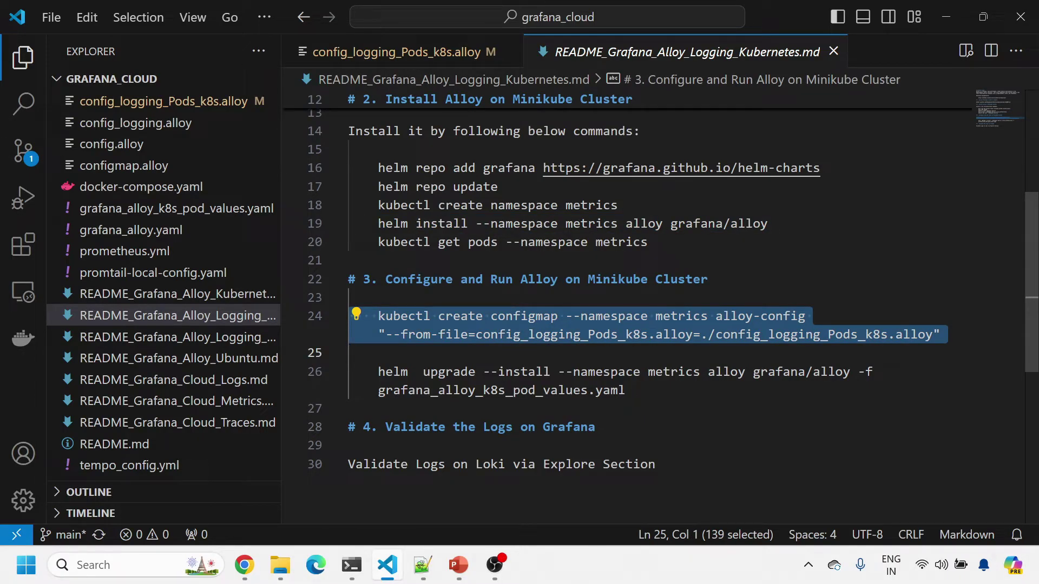
Examine the configmap command, highlighting alloy in the configmap name and the file key and file path in its --from-file argument
double_click(733, 316)
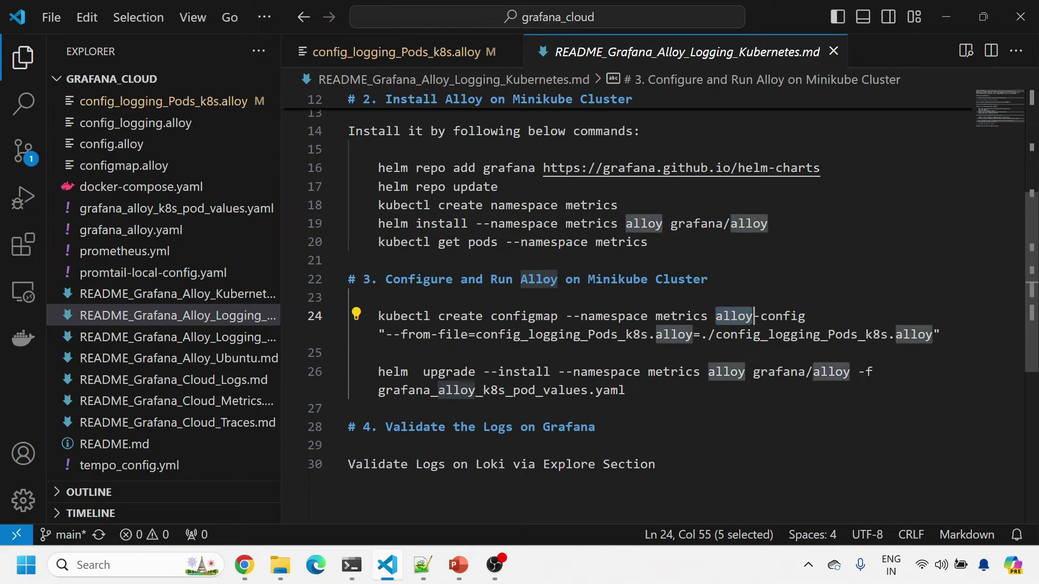
drag(475, 335, 685, 334)
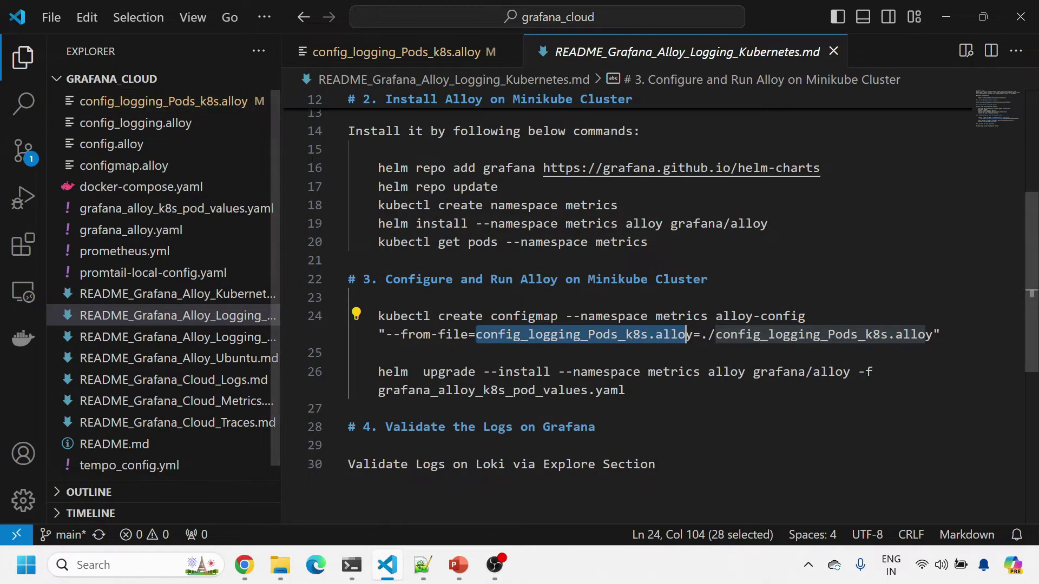
click(676, 353)
drag(709, 335, 935, 335)
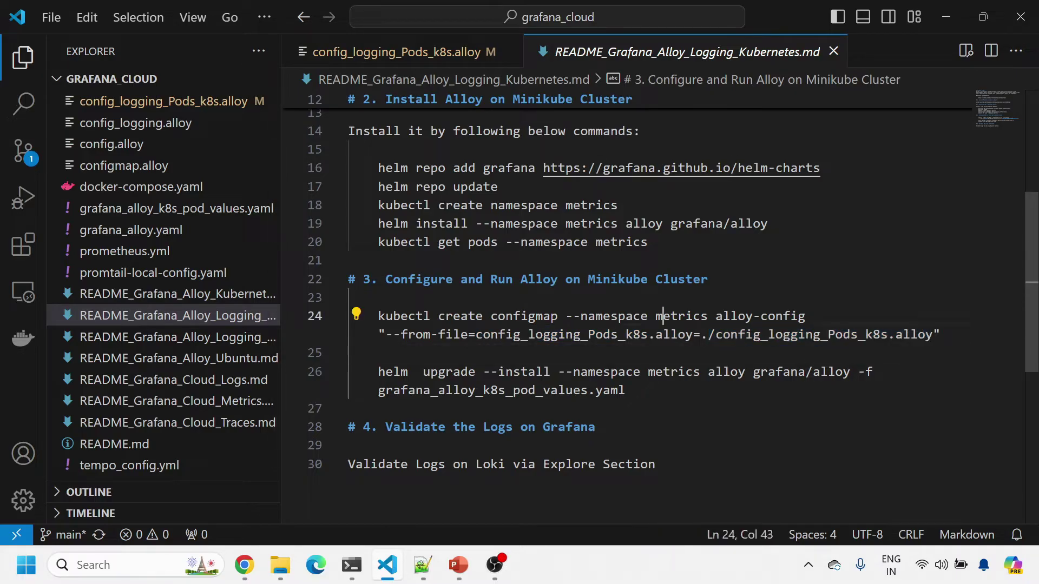
In the terminal, list the folder with ls -ltr and create the alloy-config configmap in namespace metrics from config_logging_Pods_k8s.alloy
triple_click(723, 316)
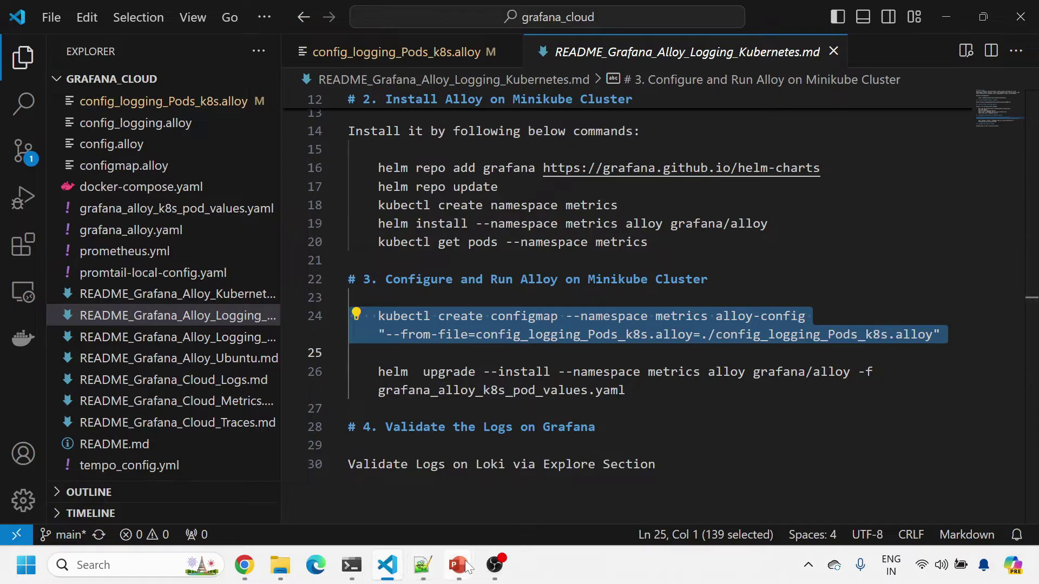
mouse_move(351, 564)
click(388, 503)
text(ls -ltr)
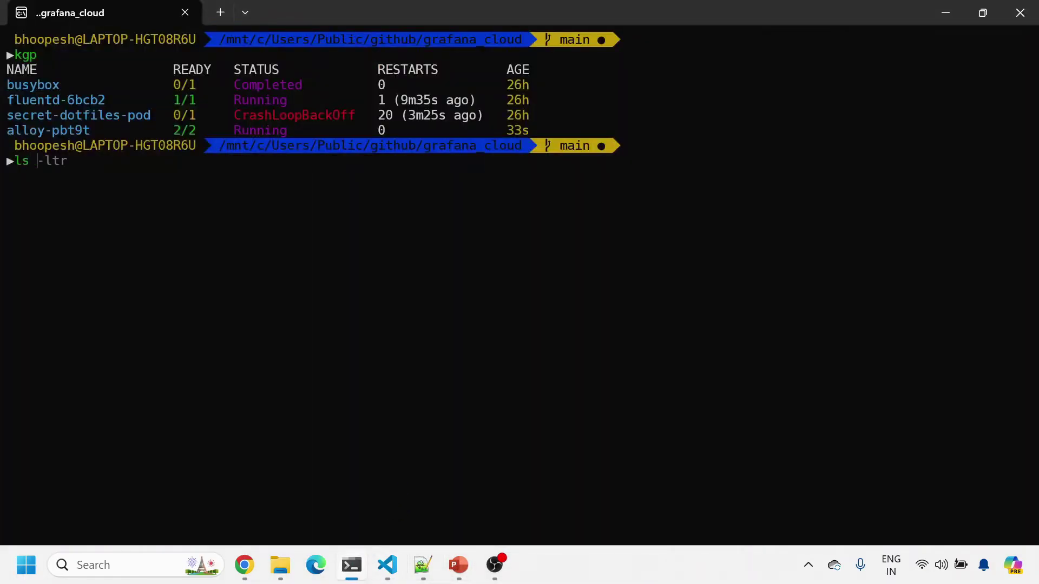
key(Return)
right_click(413, 475)
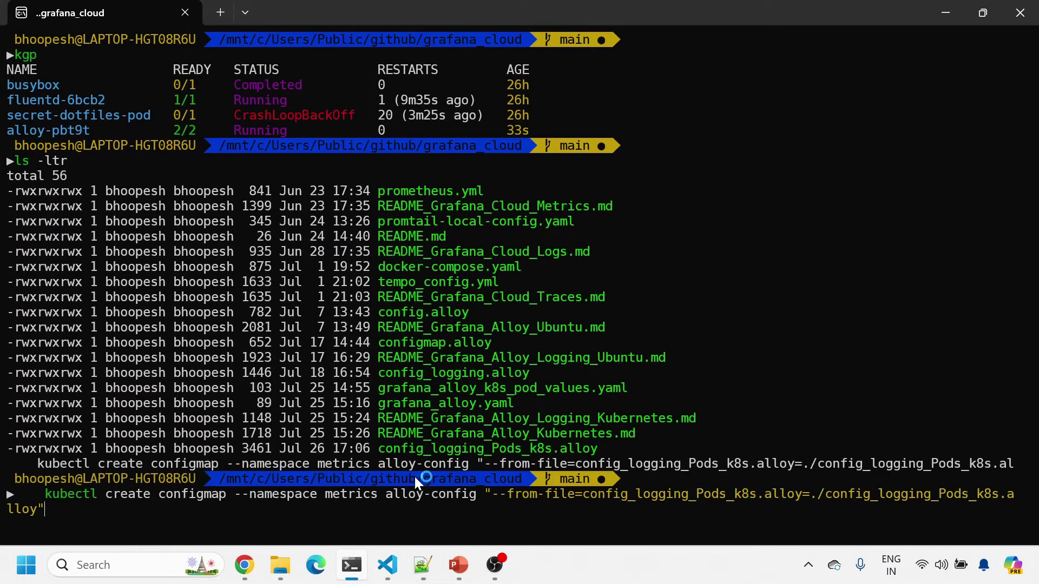
key(Return)
List the configmaps with k get configmap and print alloy-config in YAML format
text(k get c)
key(Right)
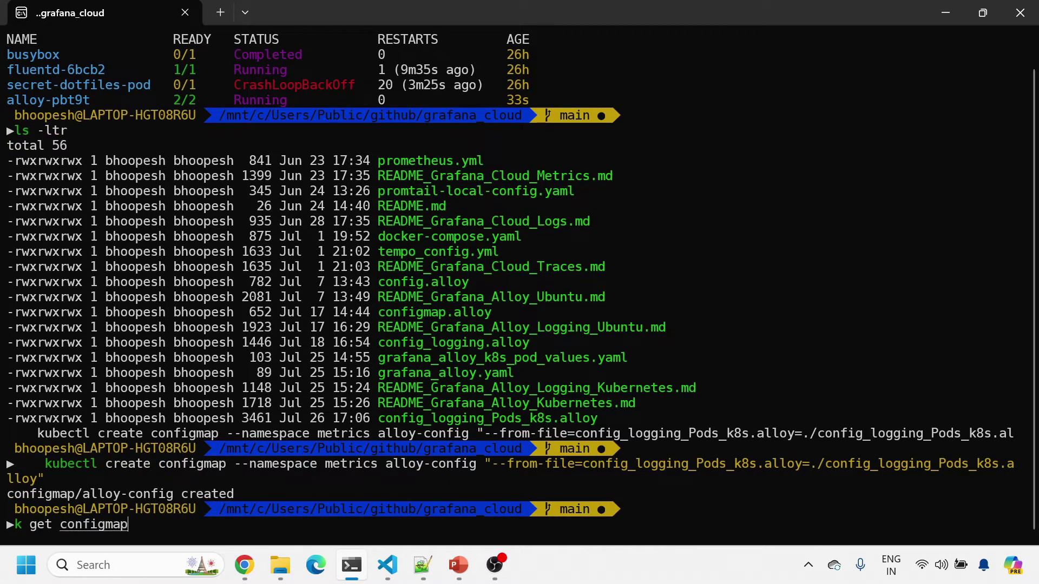
key(Return)
key(Up)
text(/)
key(Right)
key(Return)
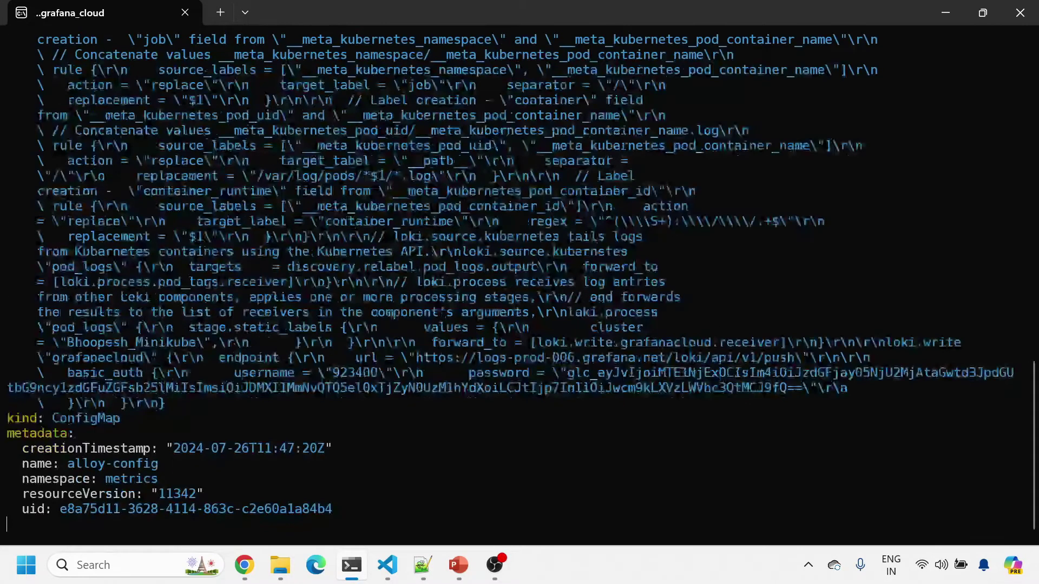
Review the configmap list, highlighting alloy-config, and read through its YAML data
scroll(140, 322, up, 3)
scroll(135, 319, up, 10)
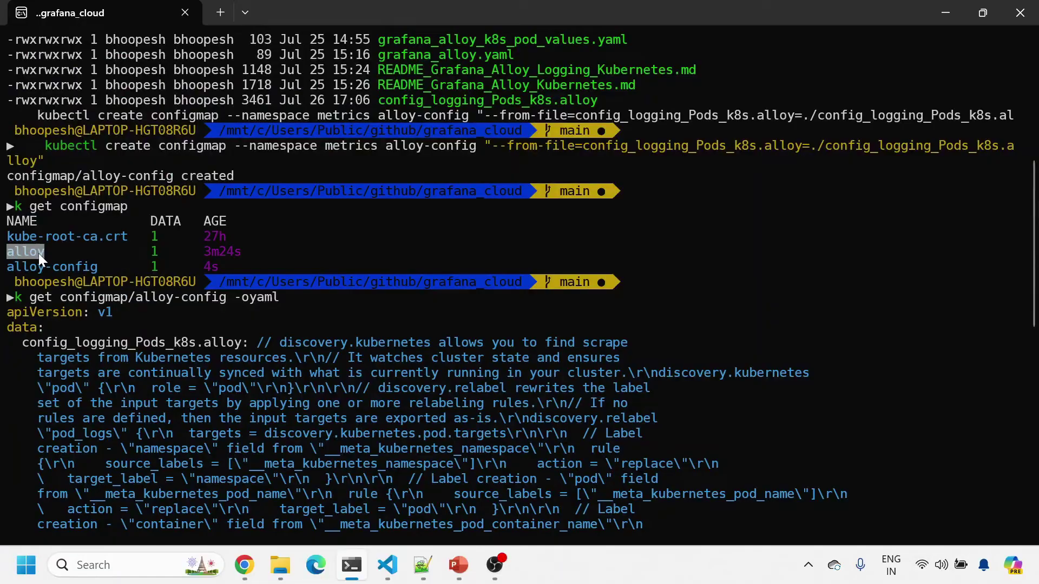
drag(8, 267, 109, 269)
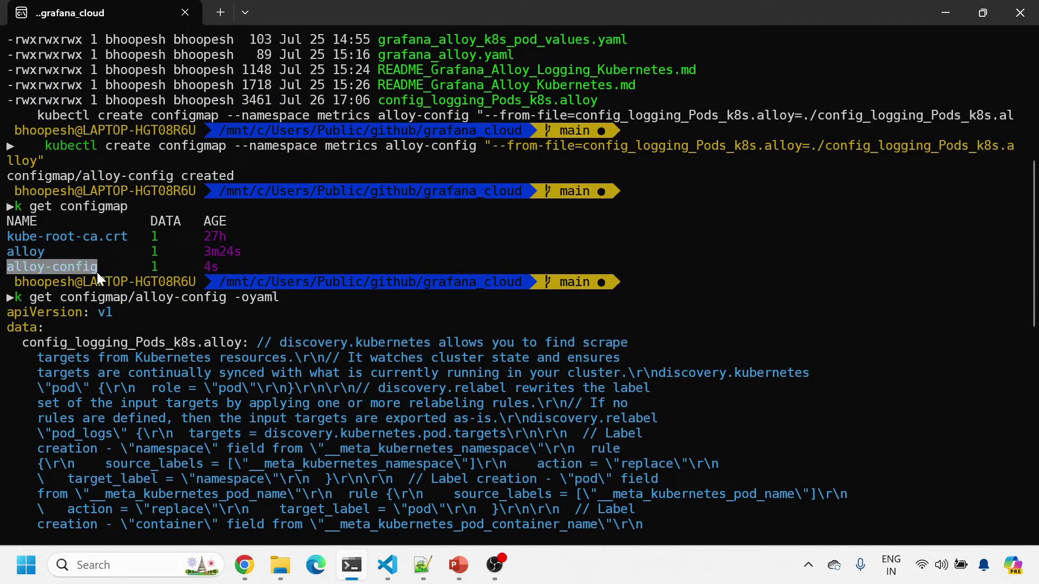
scroll(183, 344, down, 6)
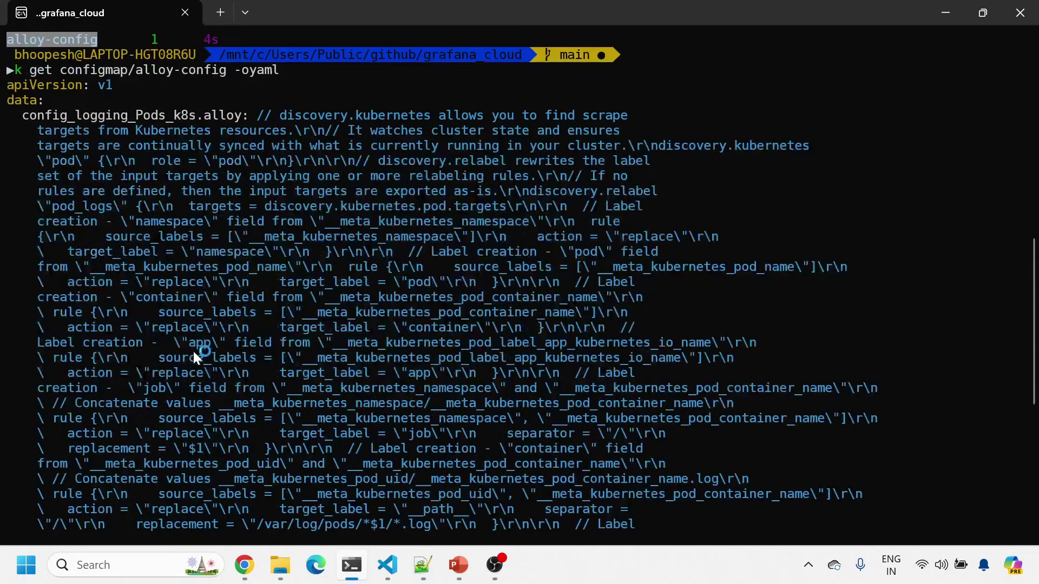
scroll(193, 352, down, 5)
Back in the code editor, examine the helm upgrade command in the README, highlighting upgrade, the alloy chart and the values file name
key(alt+Tab)
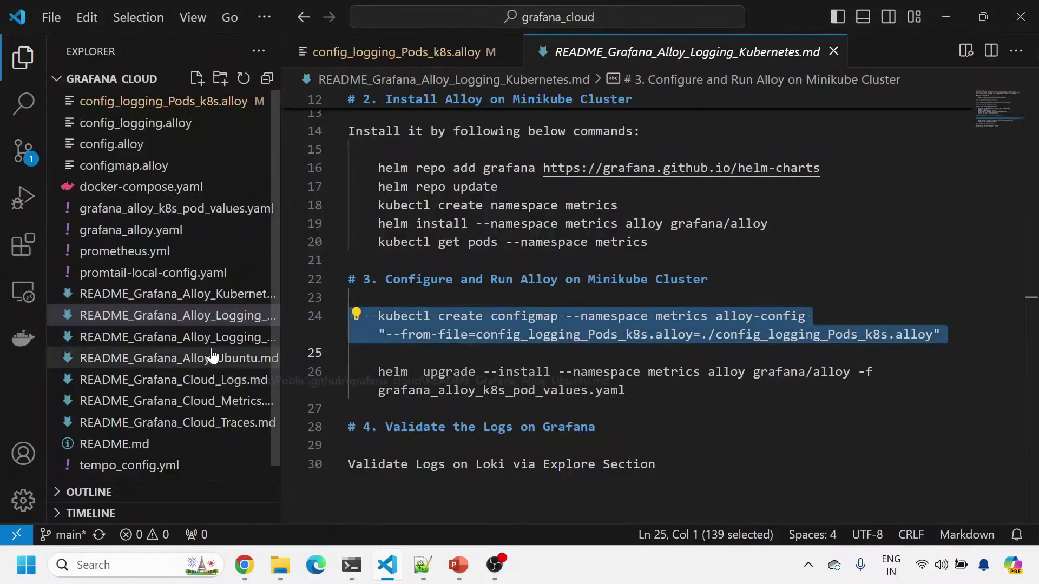
double_click(449, 371)
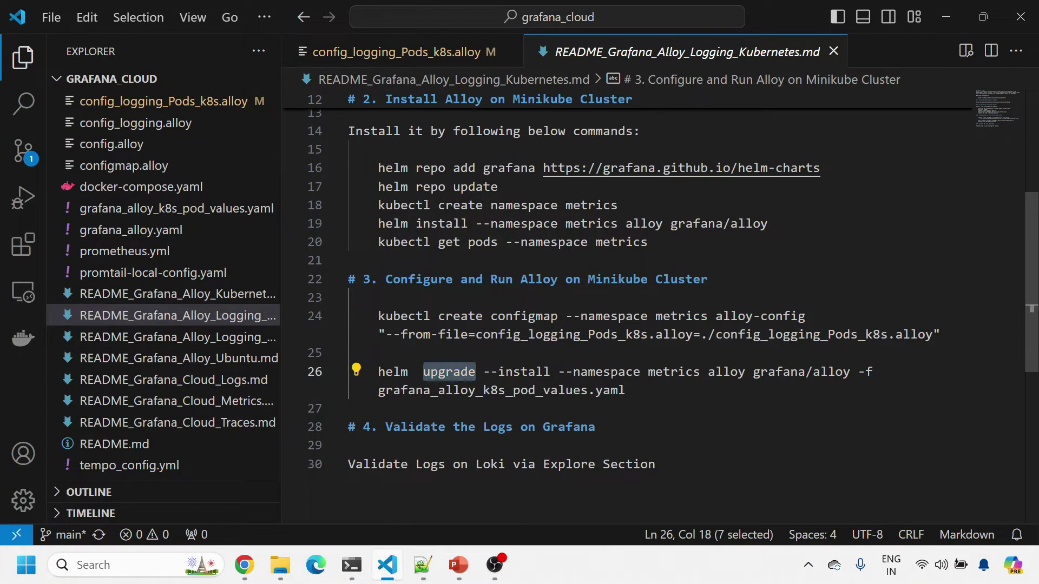
double_click(831, 371)
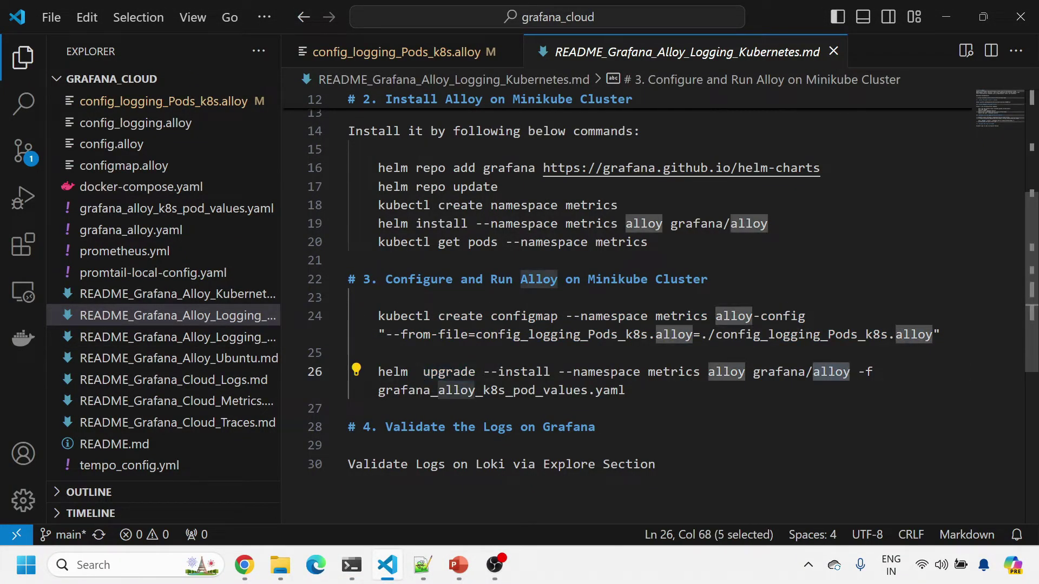
double_click(483, 390)
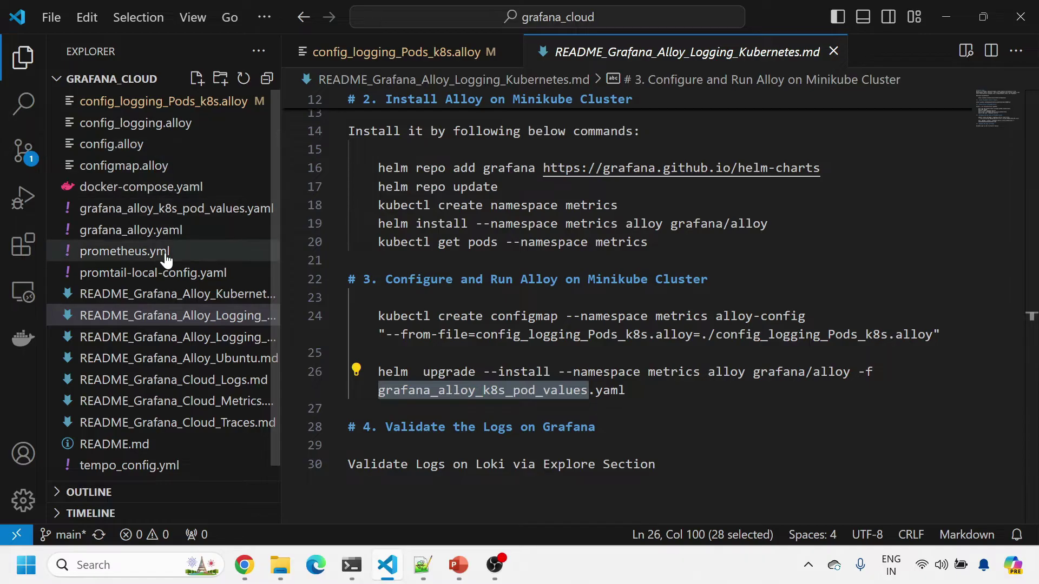
Open grafana_alloy_k8s_pod_values.yaml and examine its configMap block, highlighting the create, name and key values
click(167, 209)
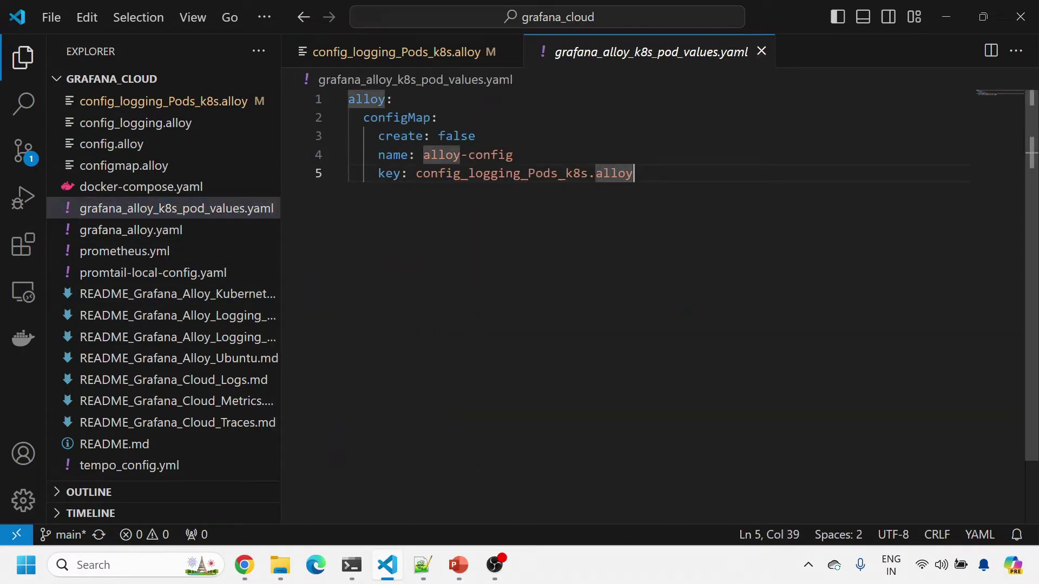
double_click(397, 118)
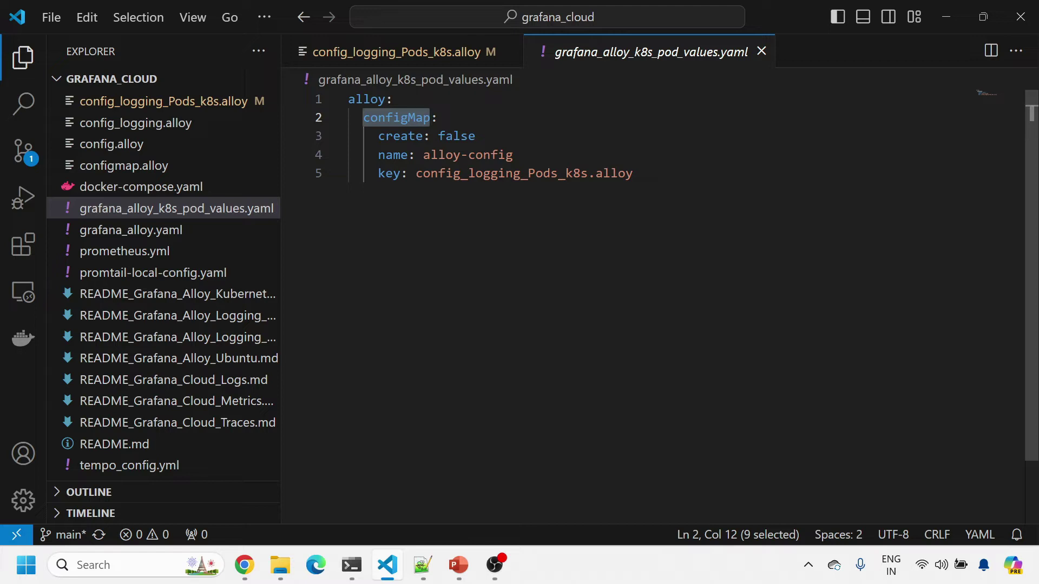
click(424, 155)
drag(424, 155, 509, 154)
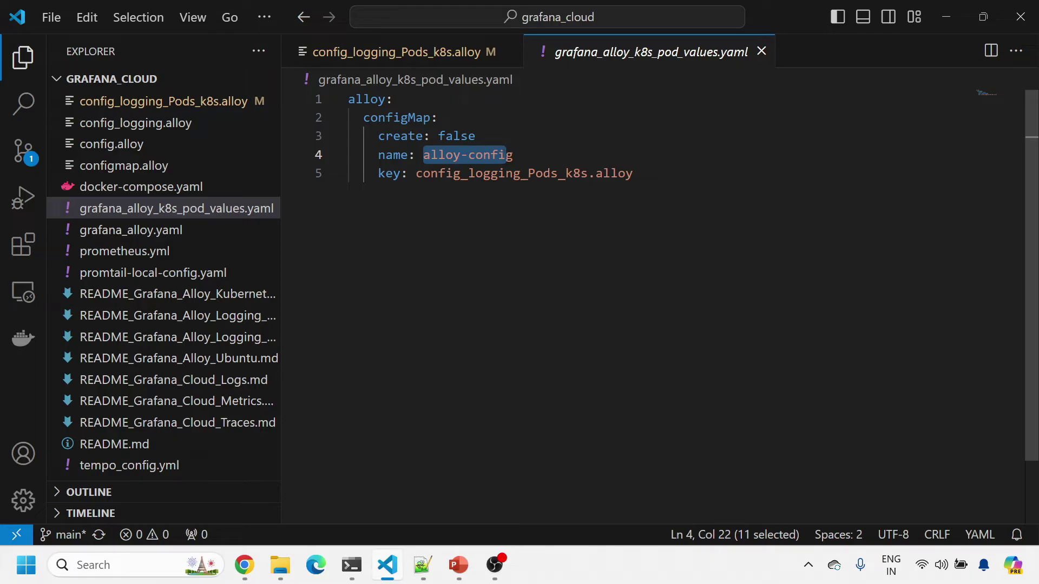
double_click(456, 136)
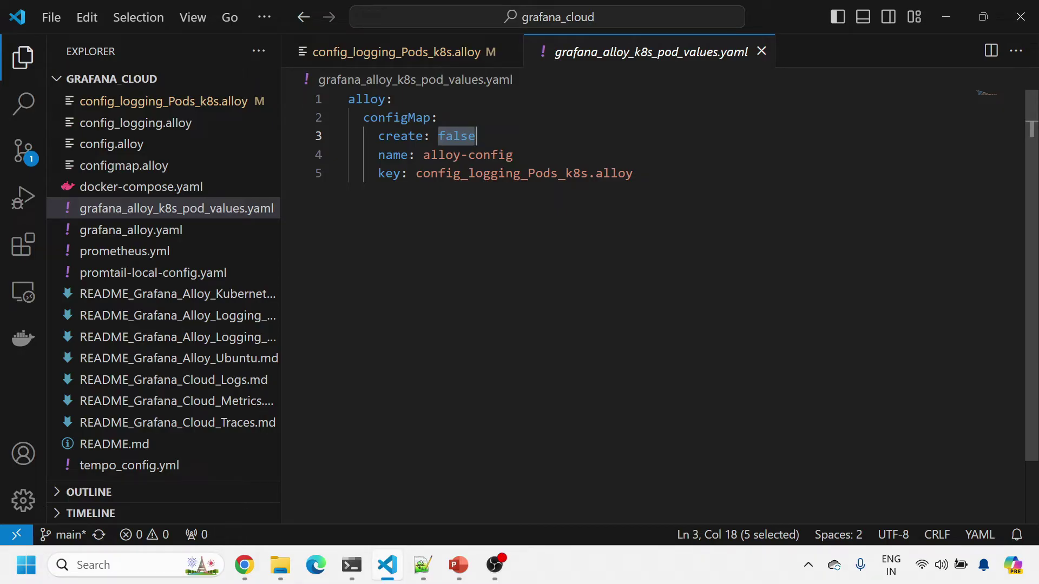
drag(423, 154, 504, 154)
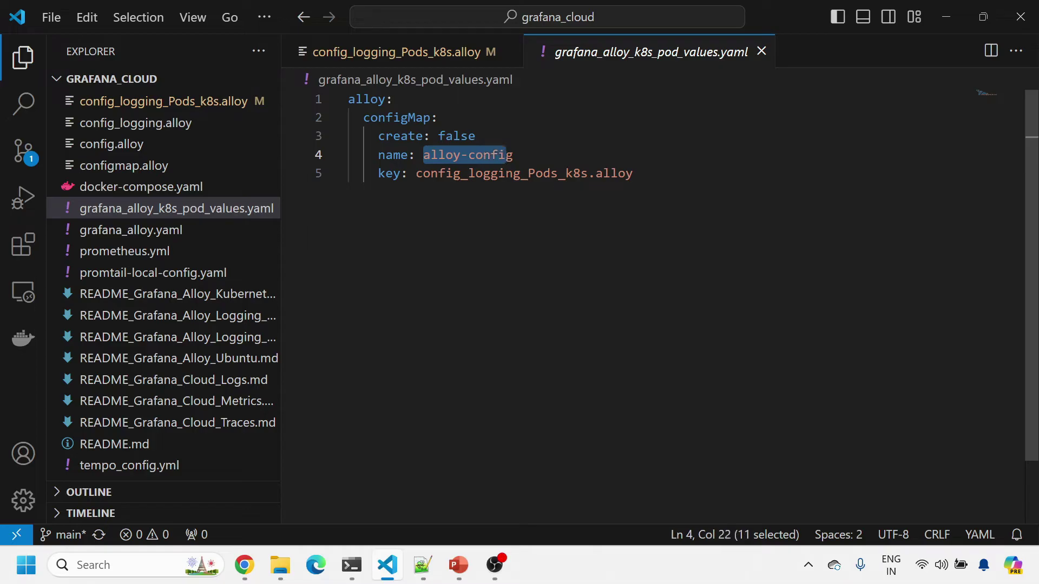
drag(416, 173, 633, 173)
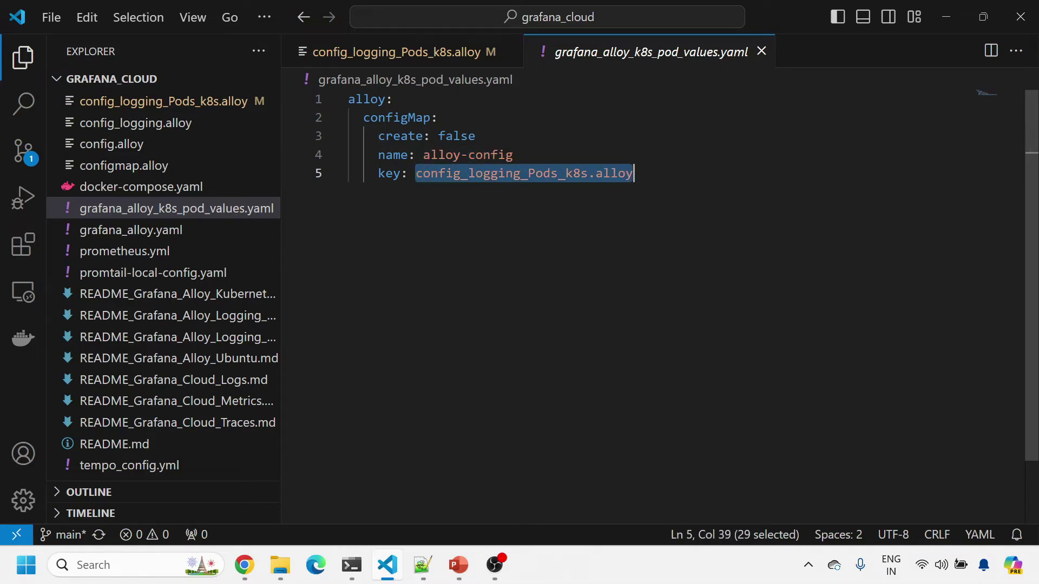
Compare the values file's key with the config_logging_Pods_k8s.alloy data in the terminal's alloy-config output, and return to the code editor
key(alt+Tab)
scroll(287, 322, up, 15)
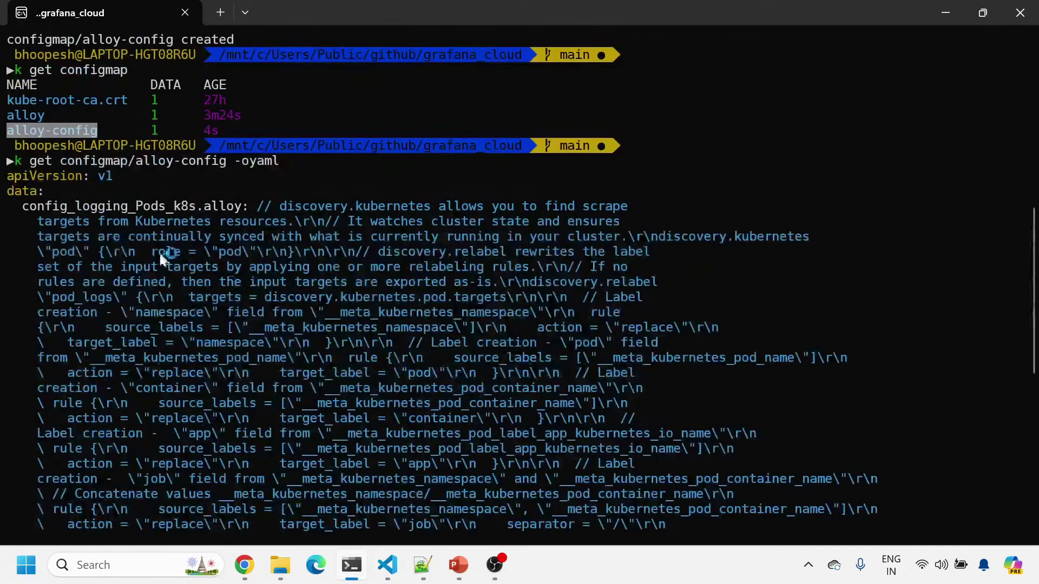
drag(25, 206, 541, 541)
click(256, 208)
key(alt+Tab)
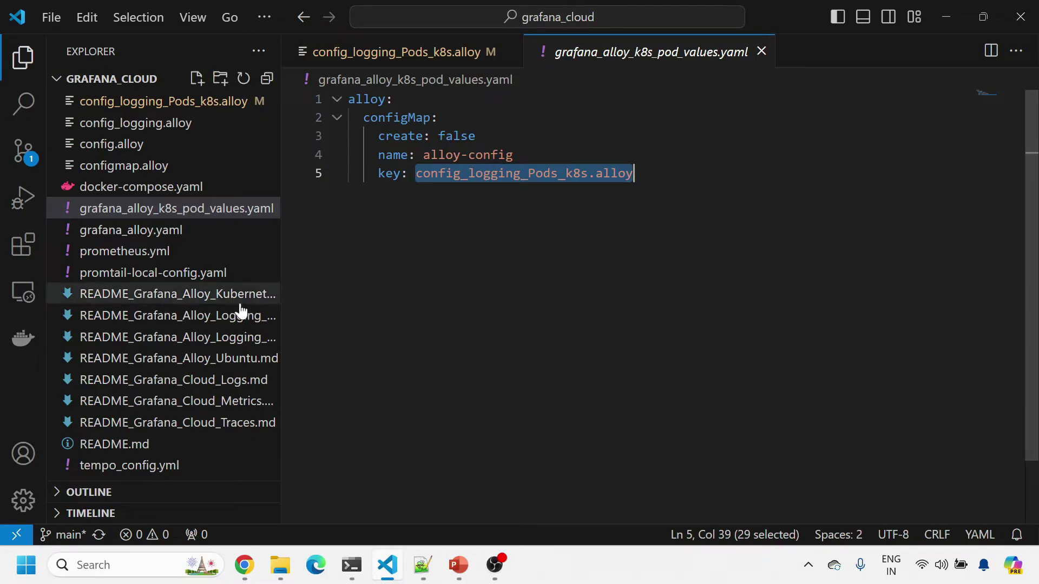
Open README_Grafana_Alloy_Logging_Kubernetes.md and select the helm upgrade command in section 3
click(170, 320)
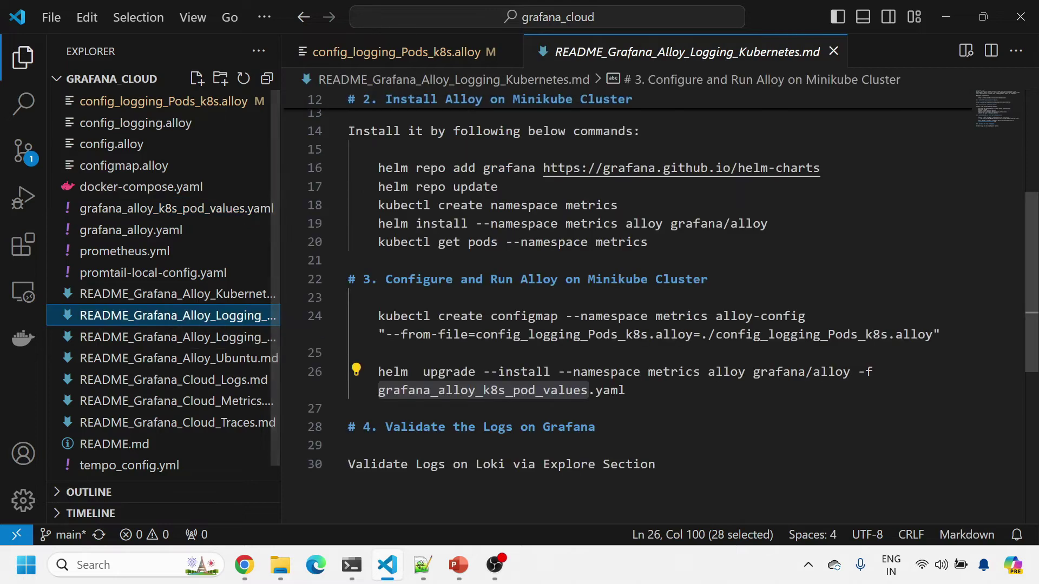
triple_click(487, 372)
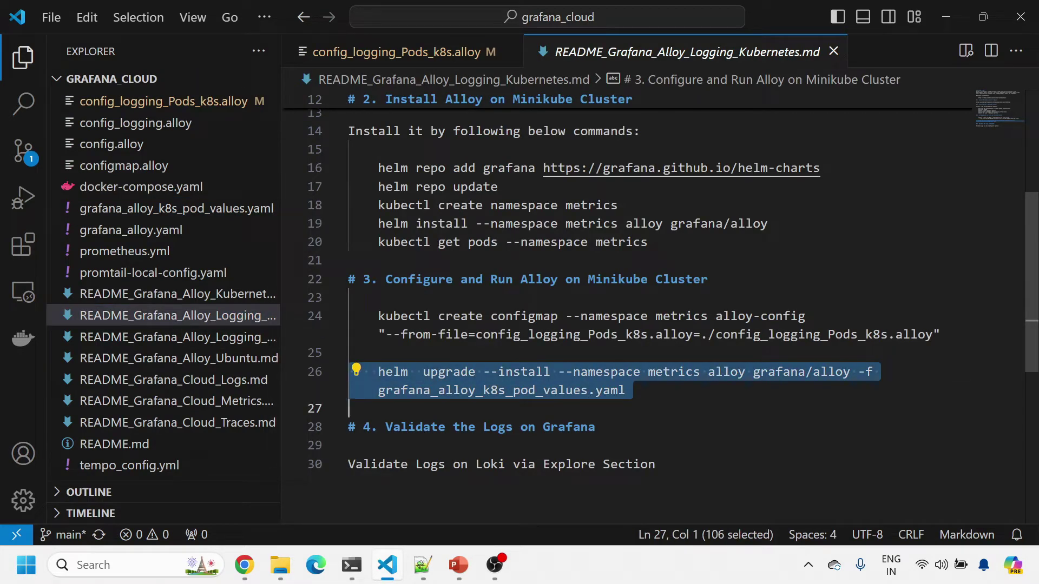
click(363, 571)
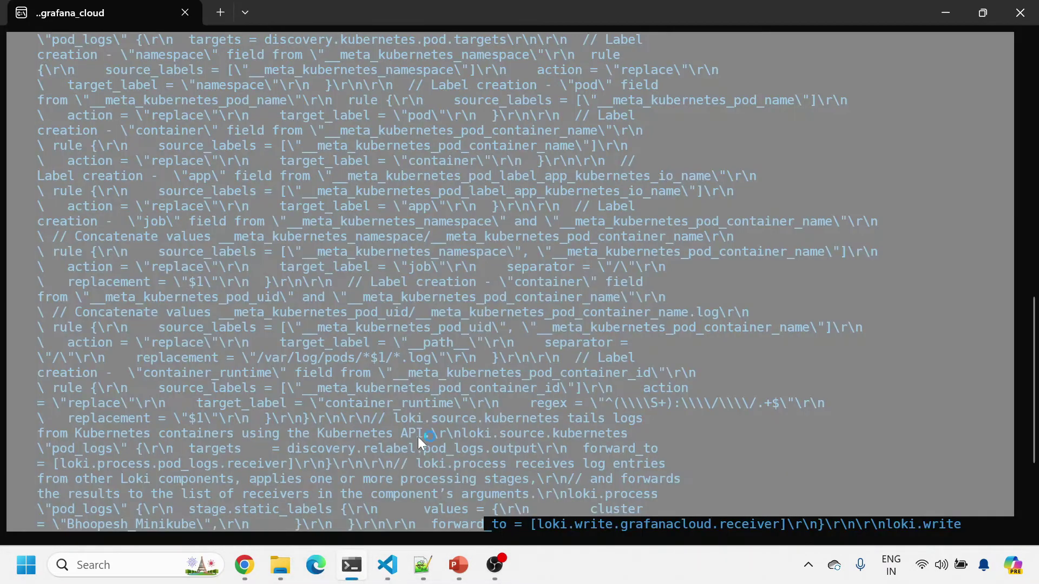
key(ctrl+v)
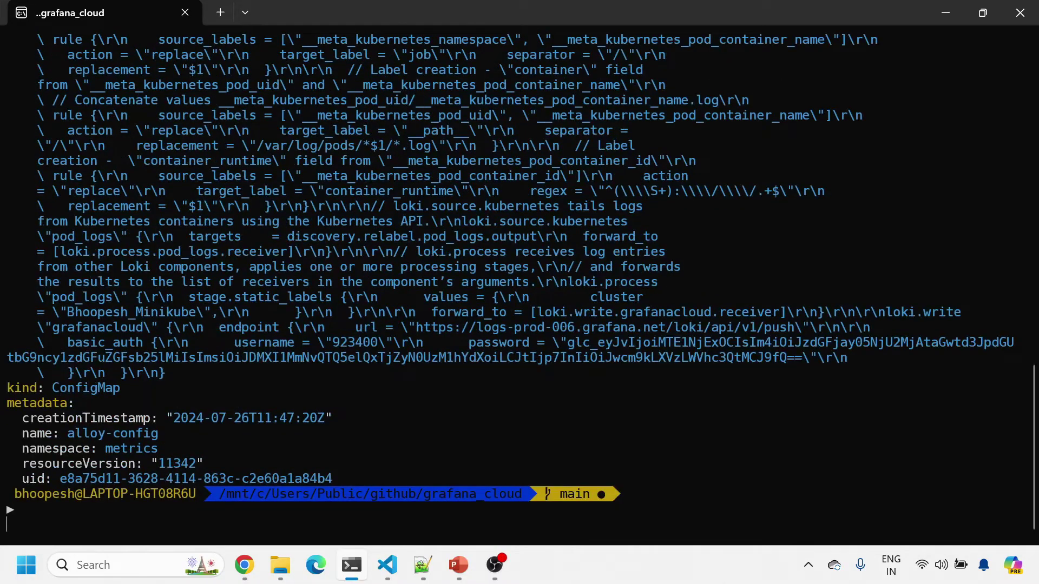
key(Return)
key(ctrl+v)
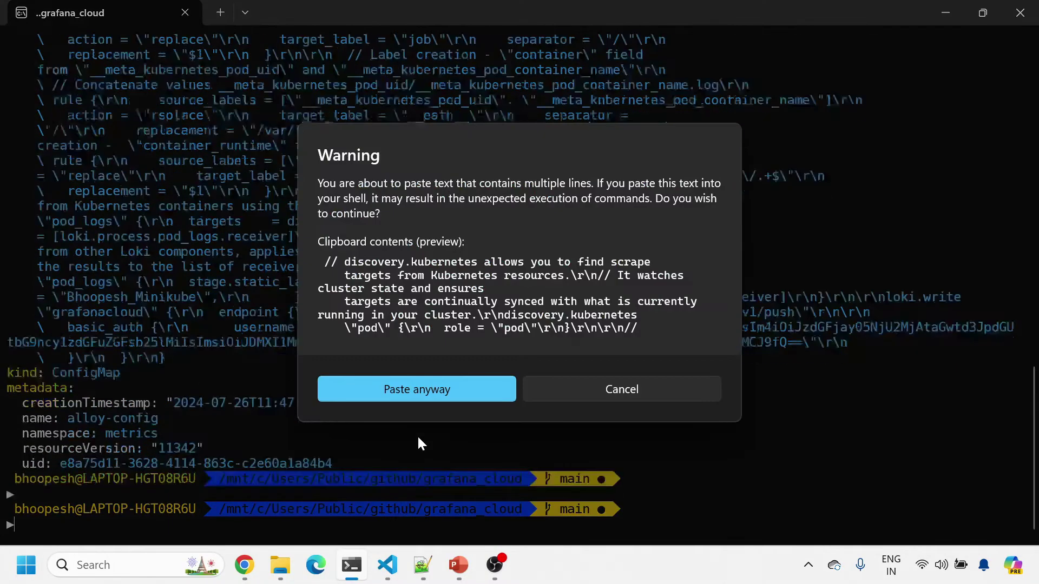
click(561, 390)
Copy the README's helm upgrade command for alloy in the metrics namespace with grafana_alloy_k8s_pod_values.yaml, and run it in the terminal
key(alt+Tab)
triple_click(520, 372)
key(ctrl+c)
key(alt+Tab)
key(ctrl+v)
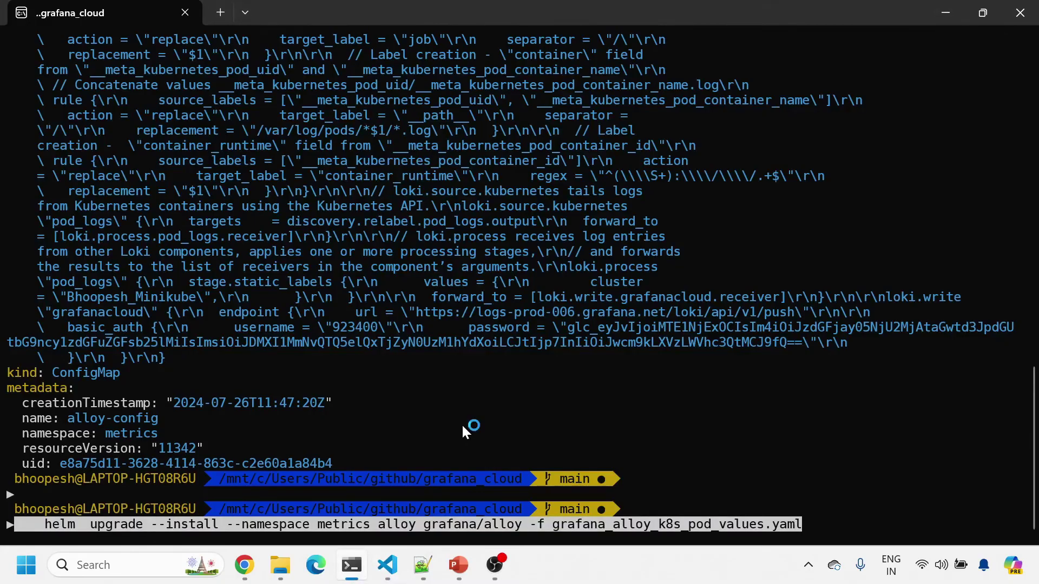
key(Return)
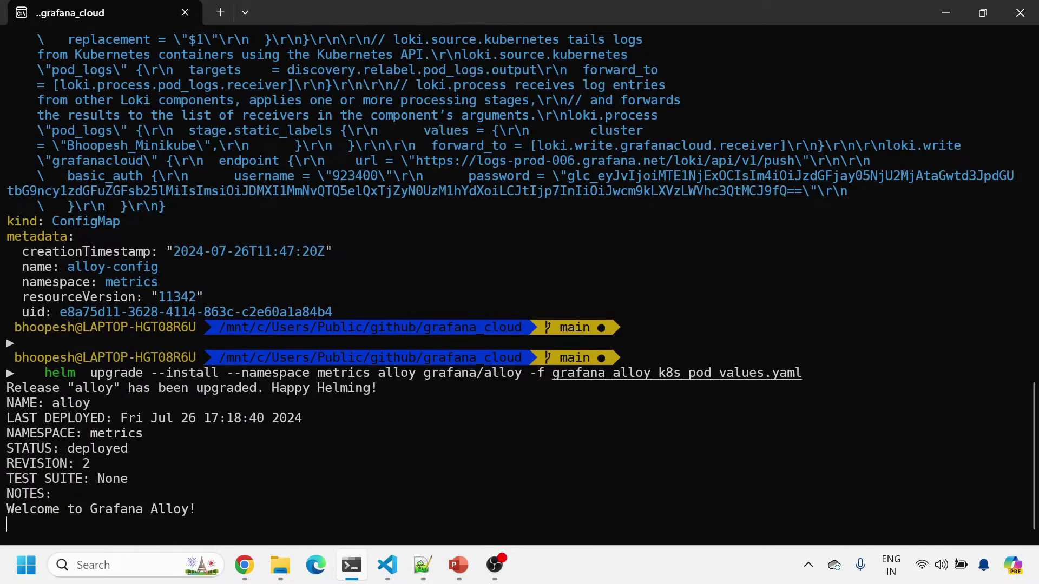
List the Helm releases with hl and highlight the alloy release's revision
text(hl)
key(Return)
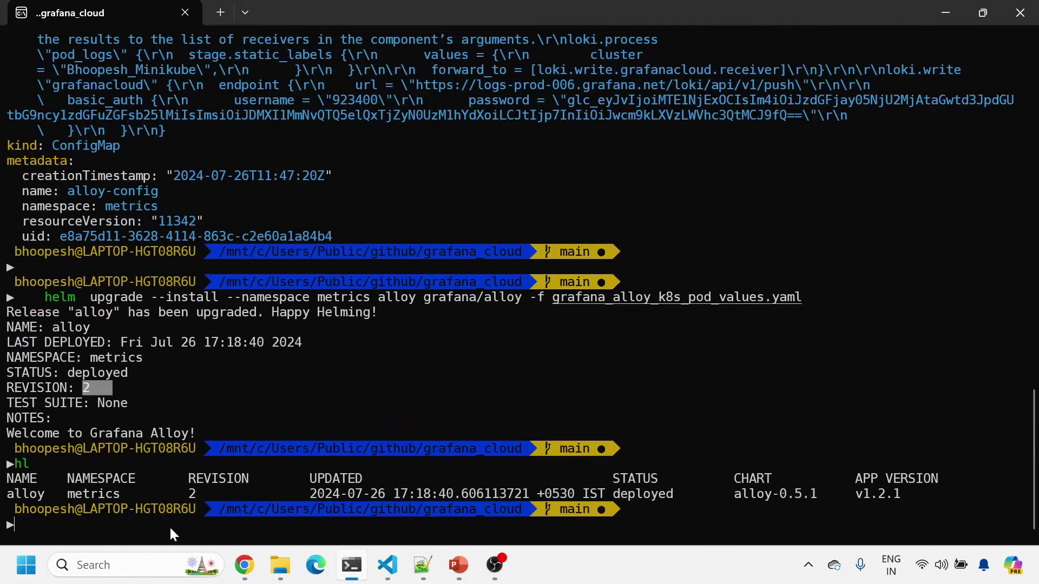
drag(187, 491, 216, 494)
List the pods with kgp and highlight the alloy pod's row to check its status and age
text(kgp)
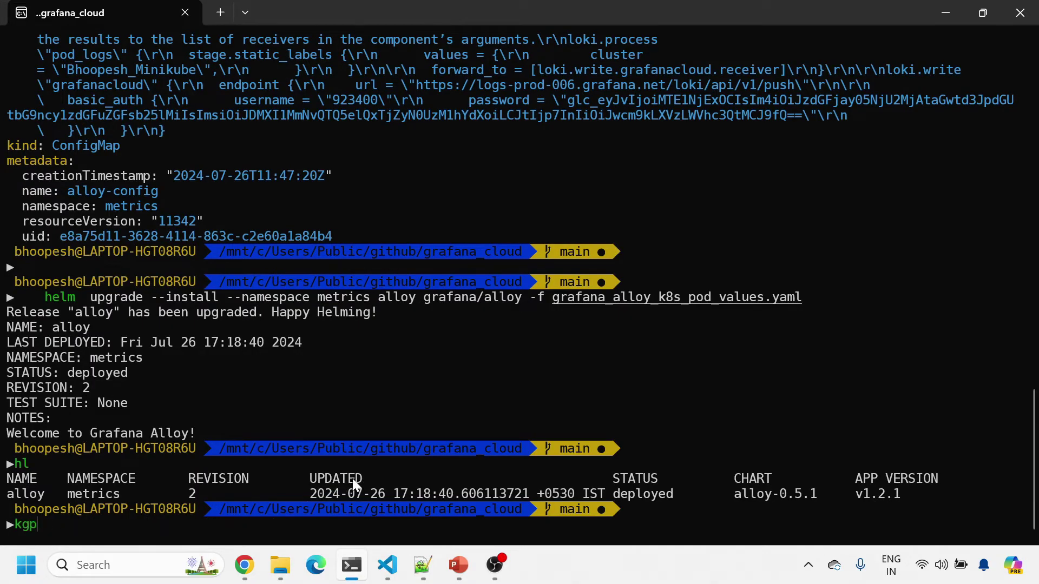
key(Return)
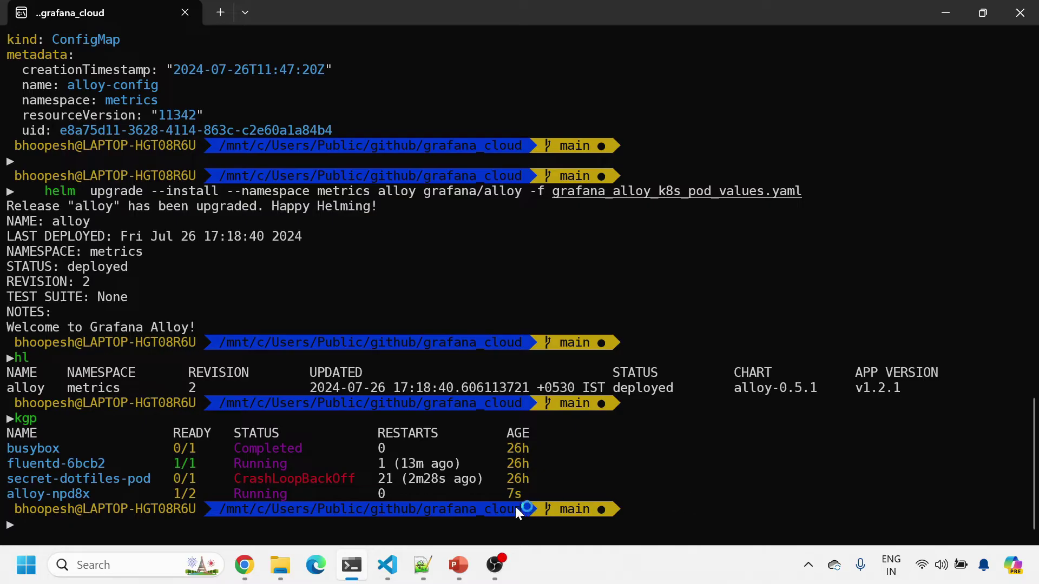
drag(11, 492, 533, 497)
List the configmaps with k get configmap
text(k get)
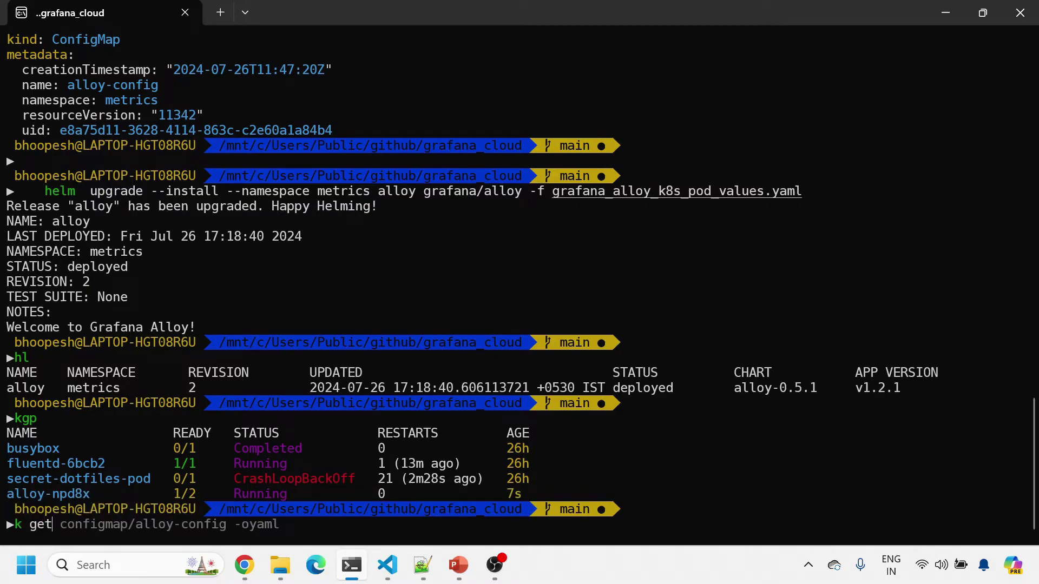
text( configmap)
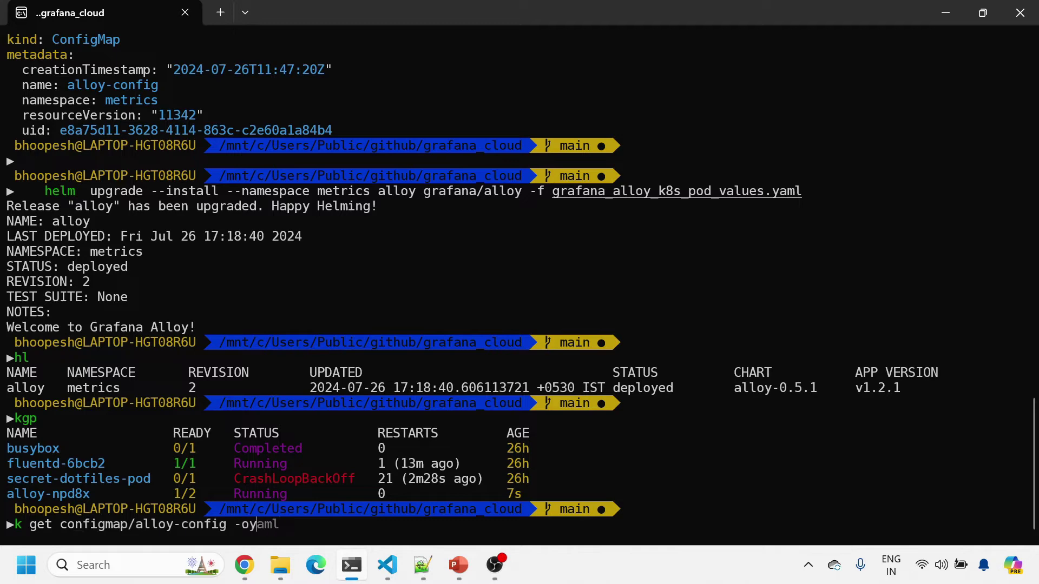
key(Return)
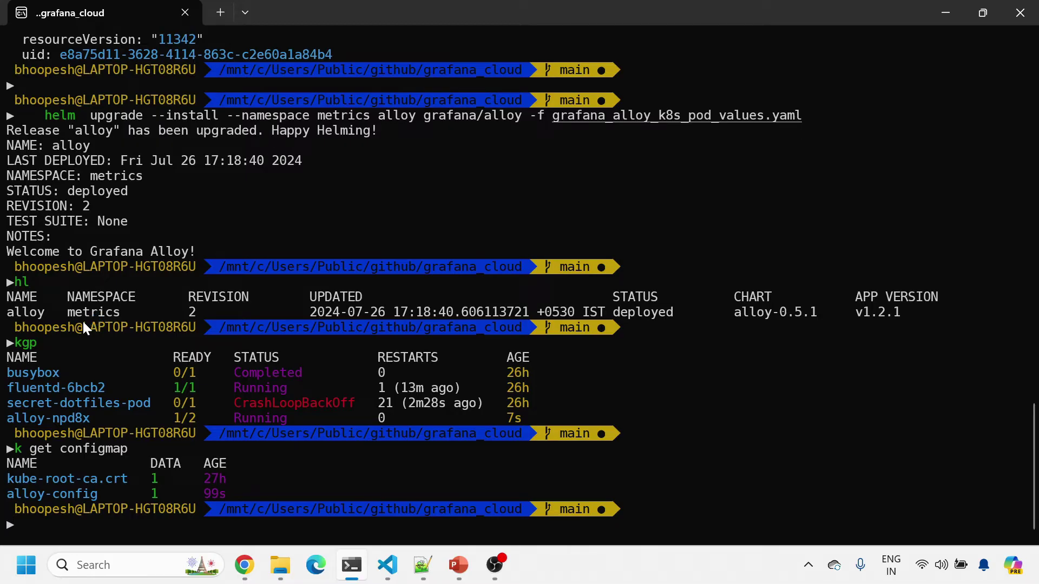
Rerun kgp to recheck the readiness of the alloy pod
key(Up)
key(Up)
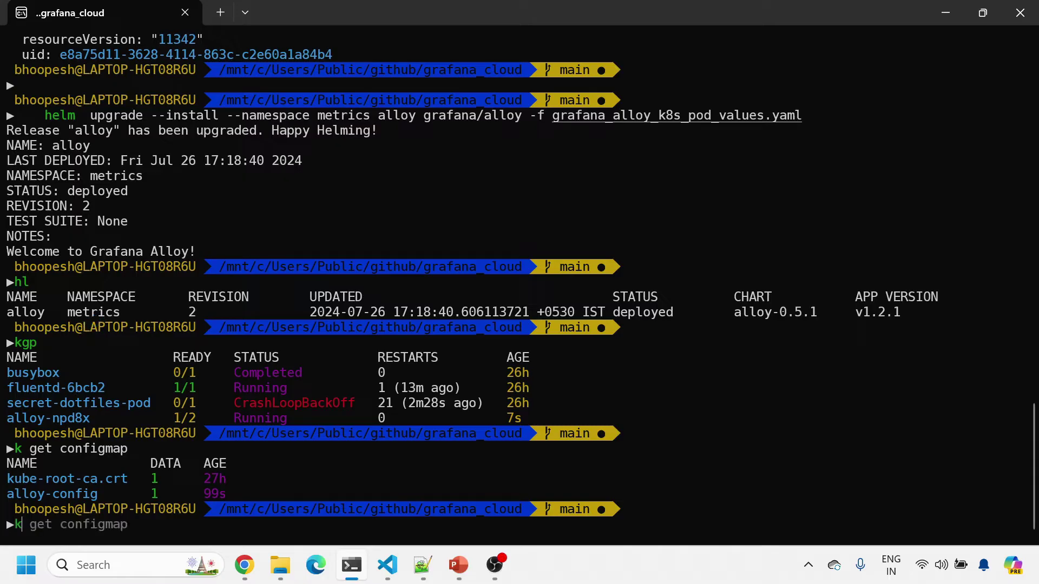
key(Return)
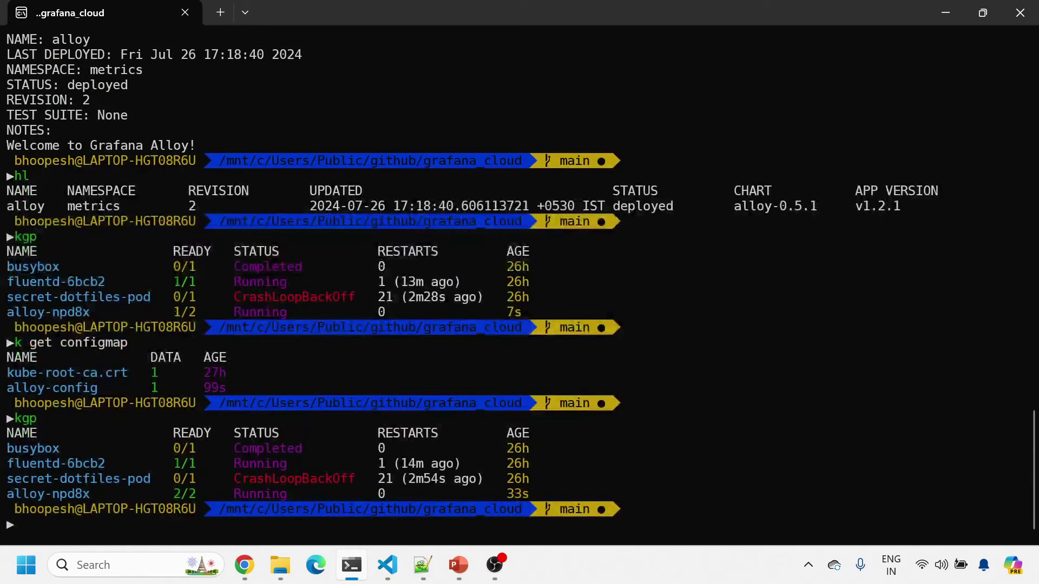
Clear the terminal and list the pods with kgp on the empty screen
text(clear)
key(Return)
text(k lo)
key(BackSpace)
key(BackSpace)
key(BackSpace)
text(gp)
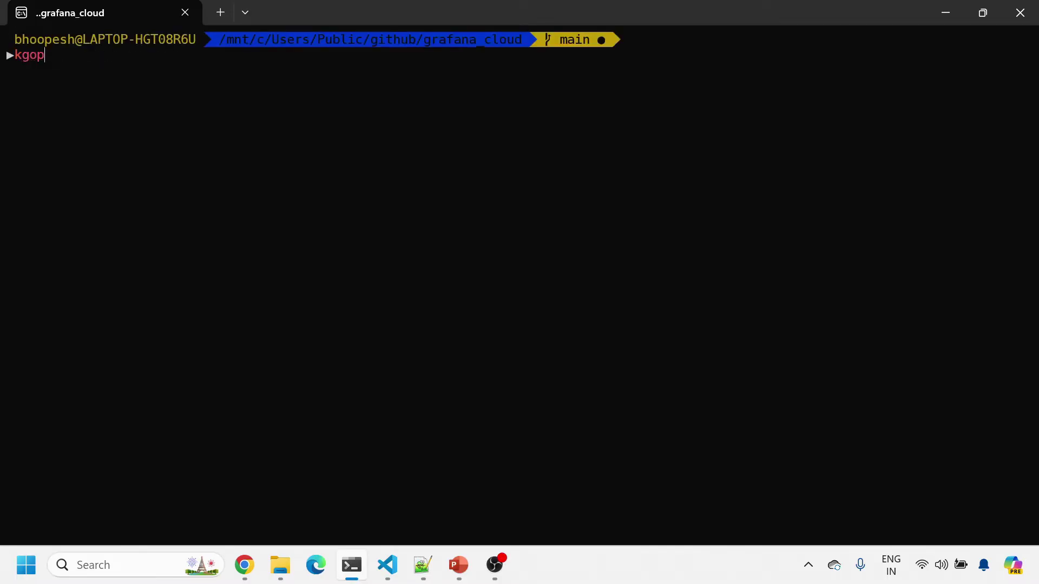
key(Return)
Output the Alloy pod's logs with k logs pod/alloy-npd8x and read through the entries
text(k loh)
key(BackSpace)
text(gs )
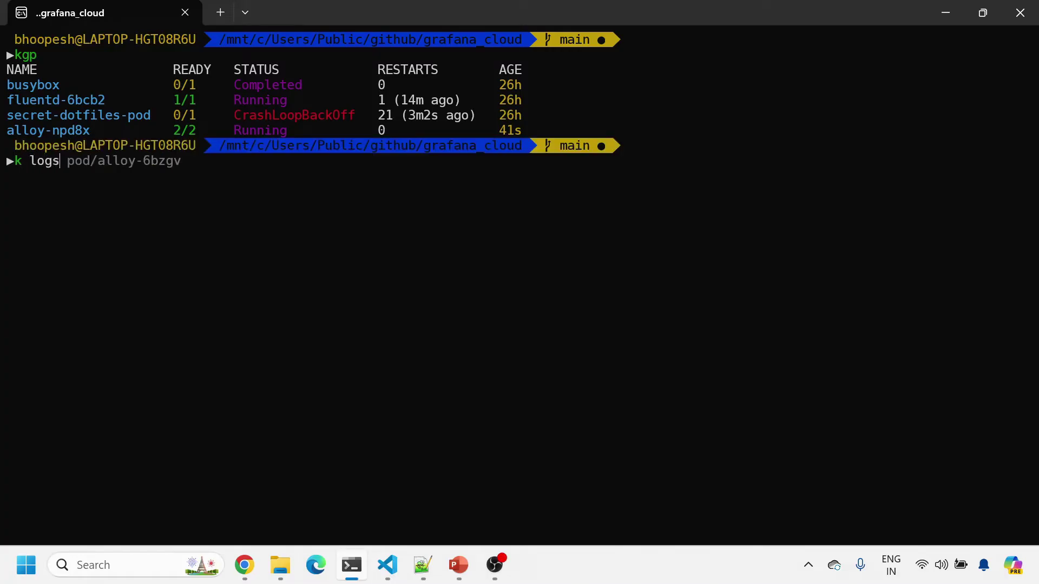
text(pod/alloy-np)
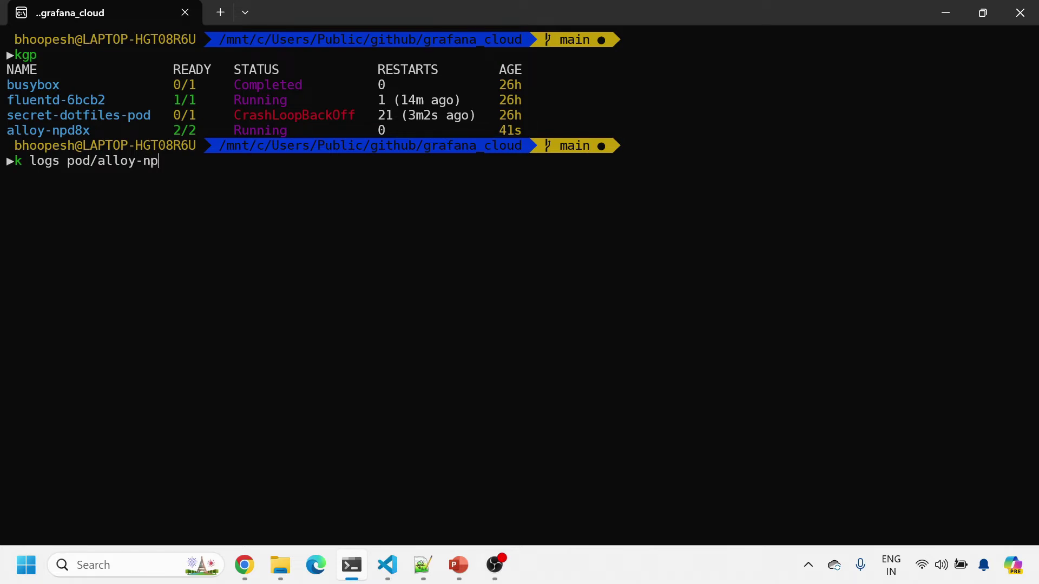
text(d)
text(8x)
key(Return)
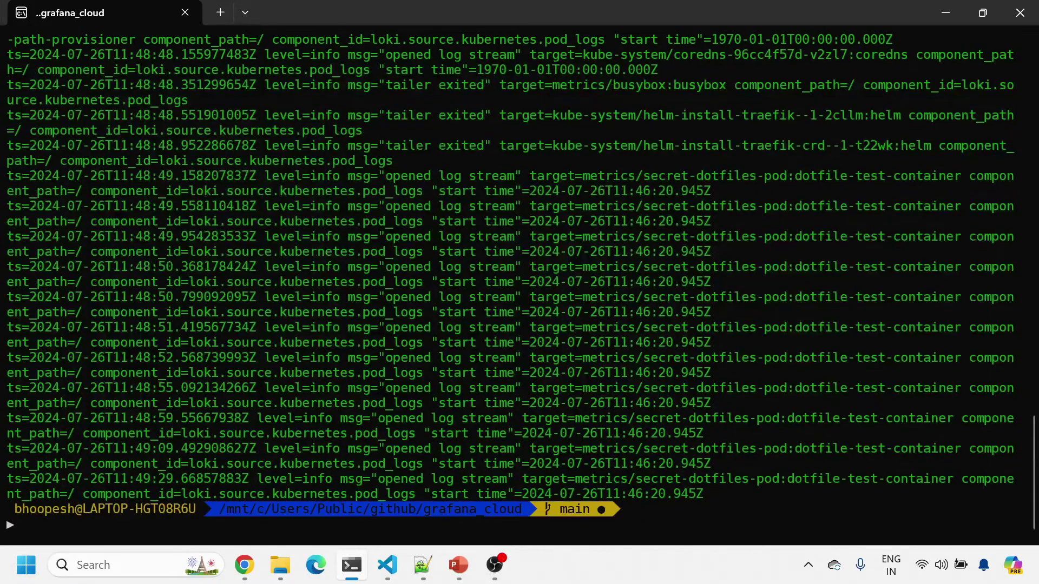
scroll(473, 202, up, 6)
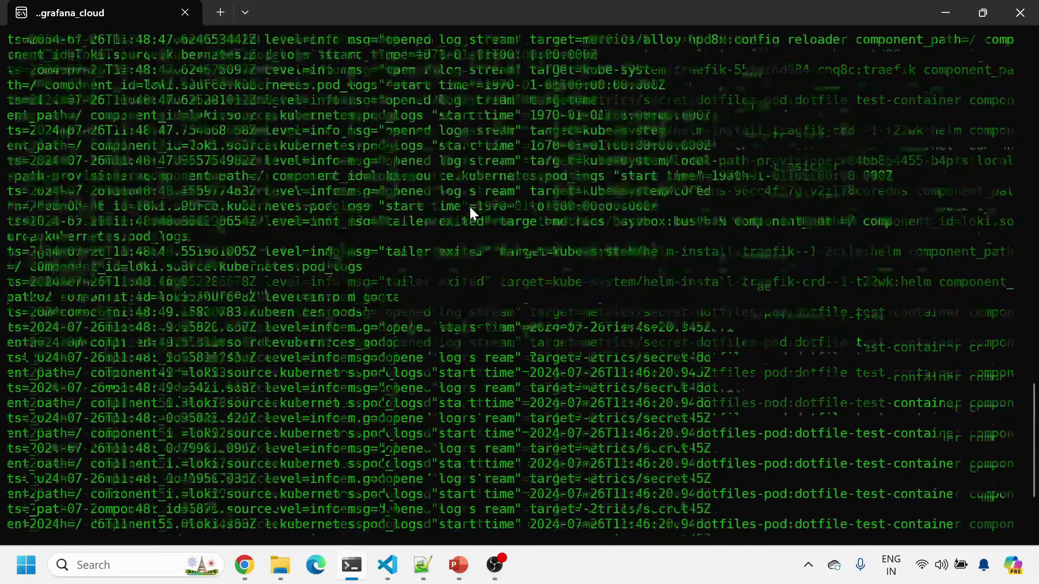
scroll(471, 209, up, 15)
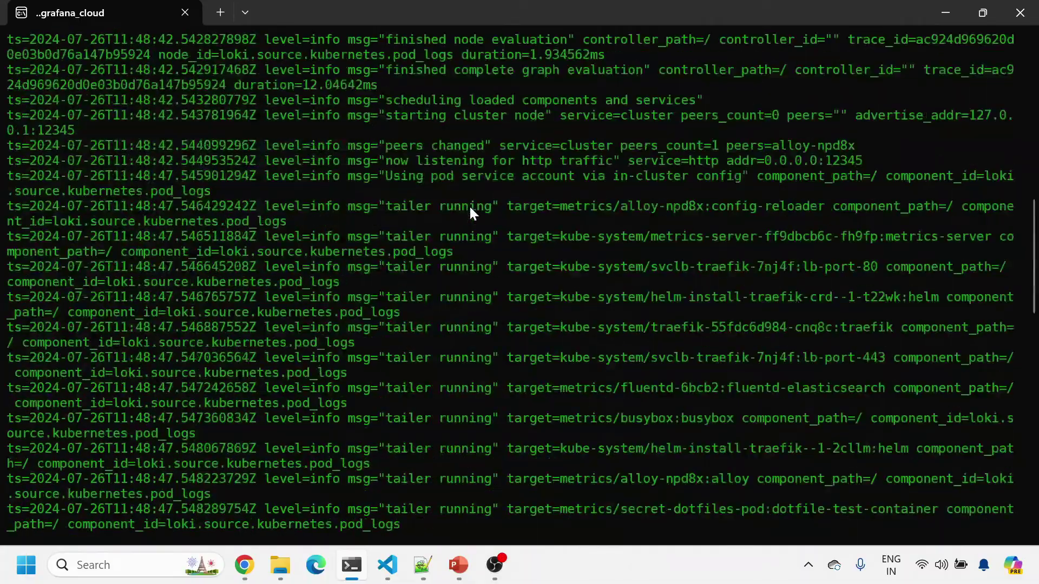
scroll(469, 206, down, 20)
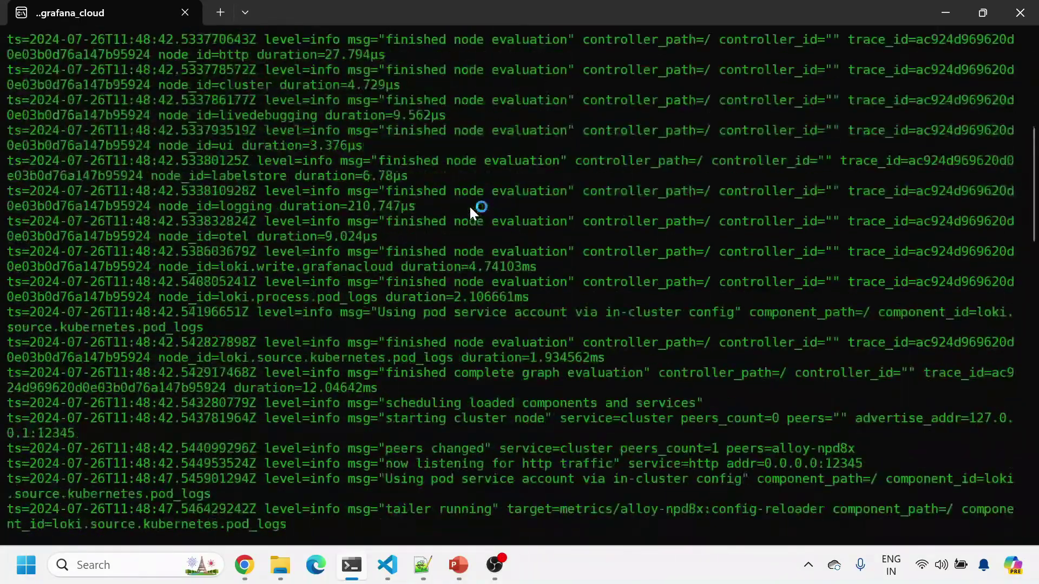
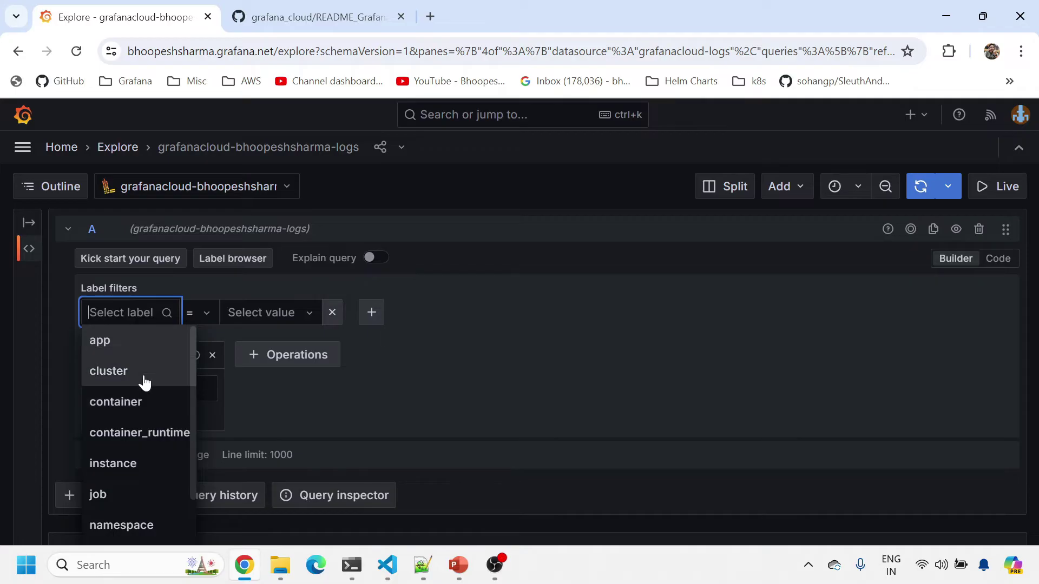
In Grafana Explore, set the cluster label filter to the Minikube cluster and add a second filter, namespace = metrics
click(281, 313)
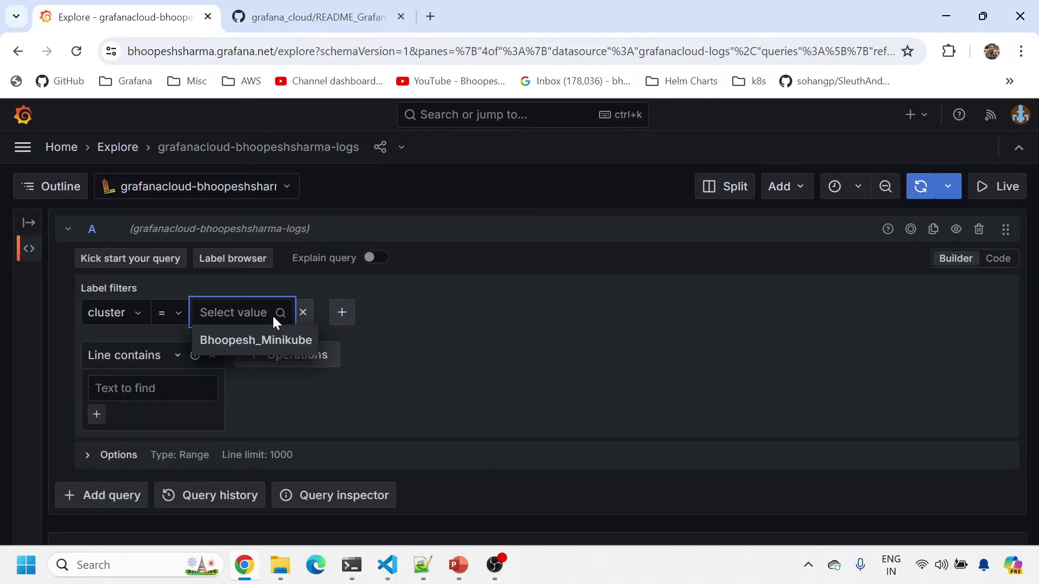
click(268, 343)
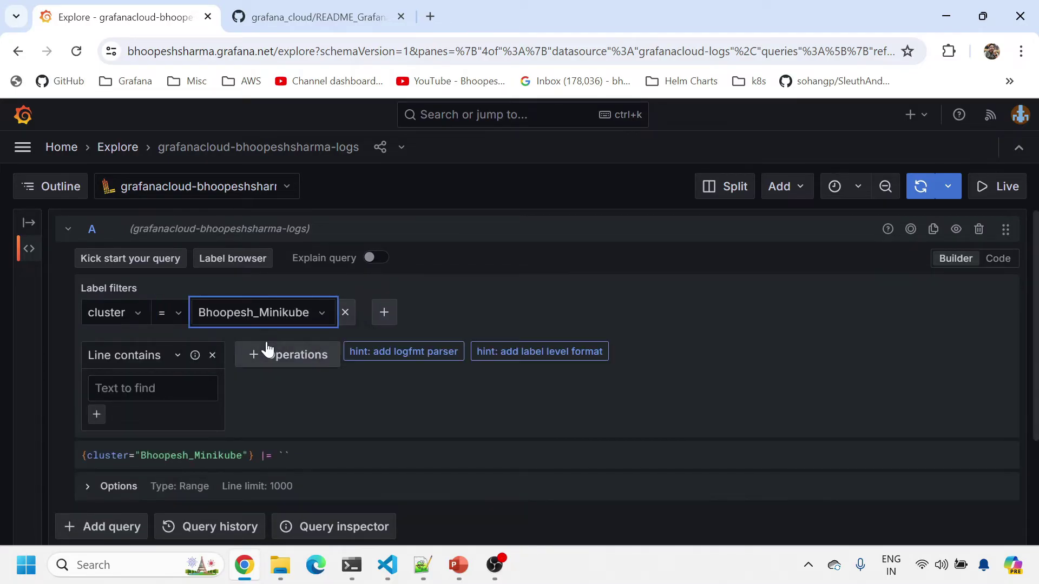
click(385, 313)
click(407, 313)
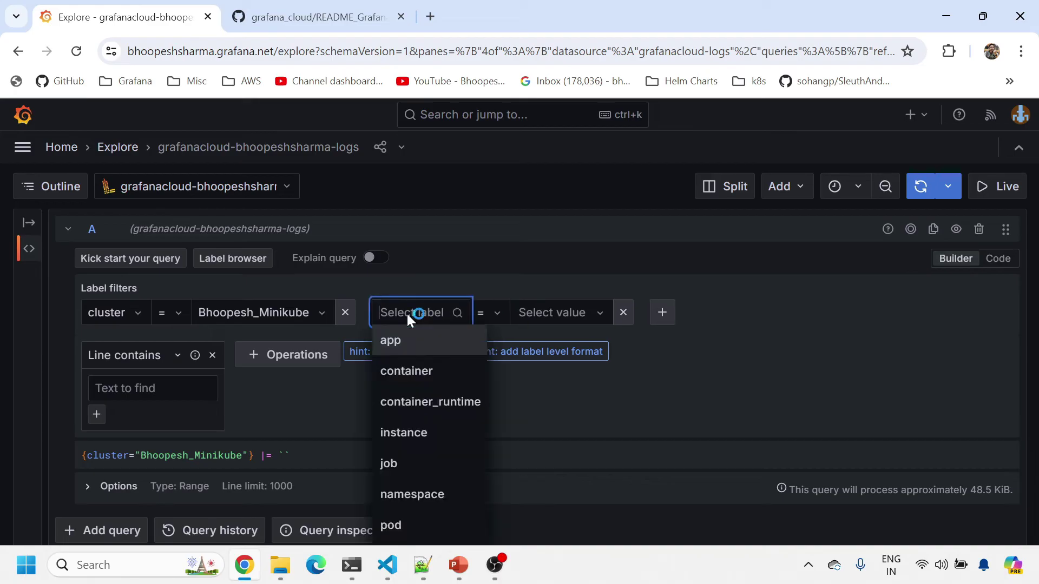
click(413, 489)
click(575, 317)
click(545, 378)
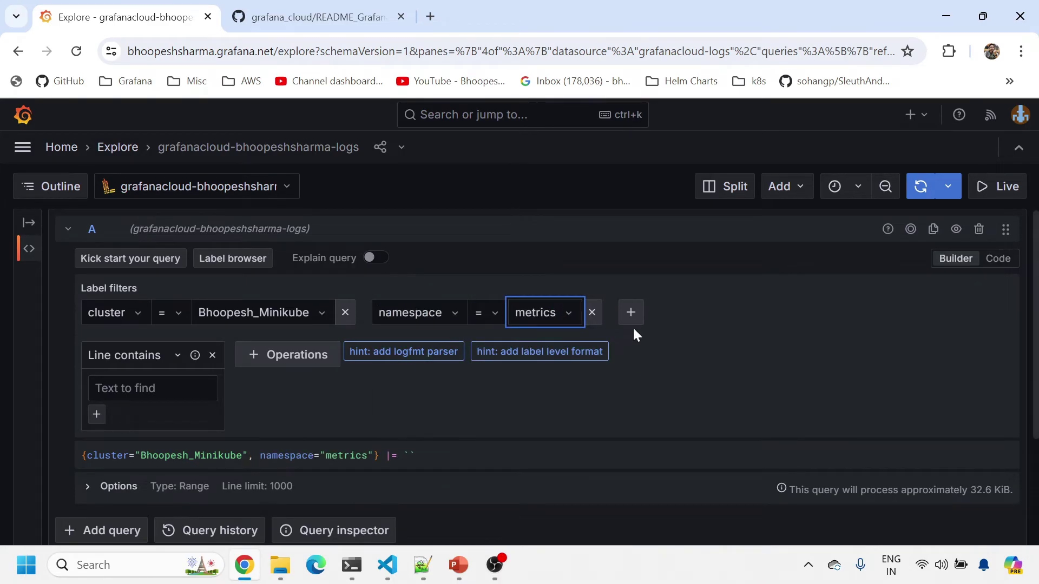
Add a third label filter, pod = busybox, run the query and examine the returned log lines
click(631, 313)
click(638, 312)
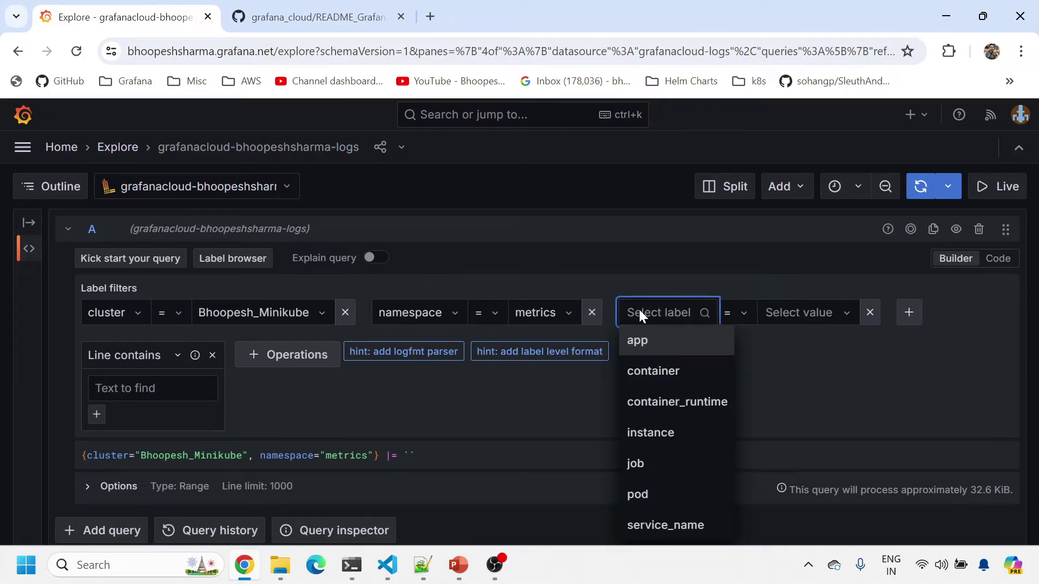
click(644, 494)
click(742, 307)
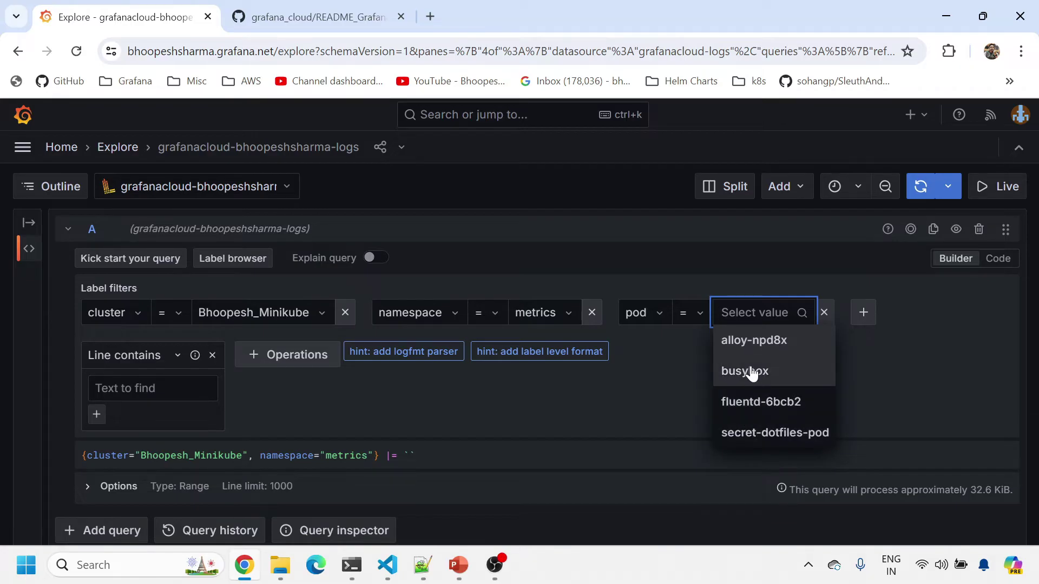
click(727, 370)
click(920, 186)
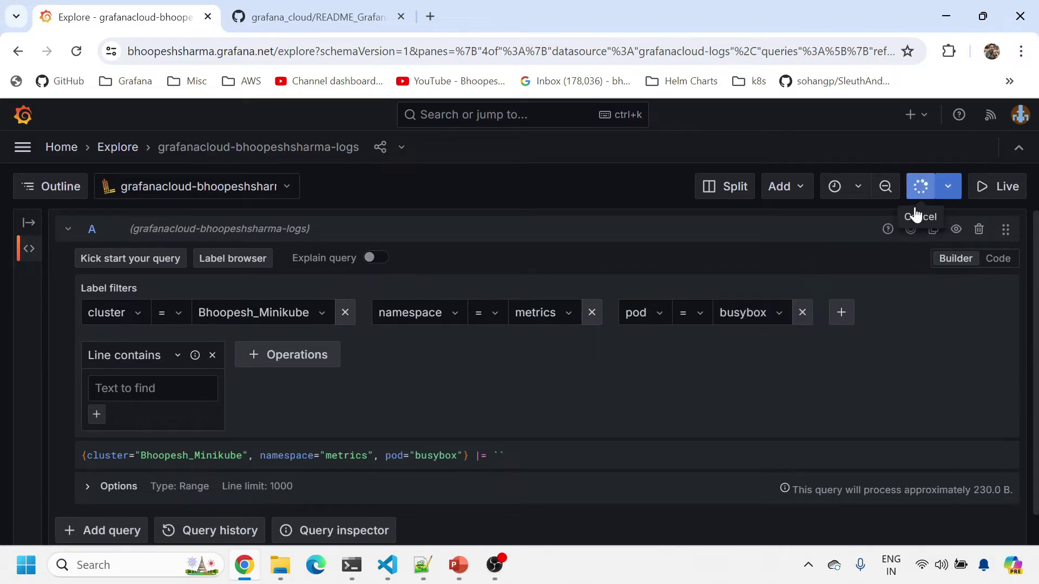
scroll(875, 420, down, 10)
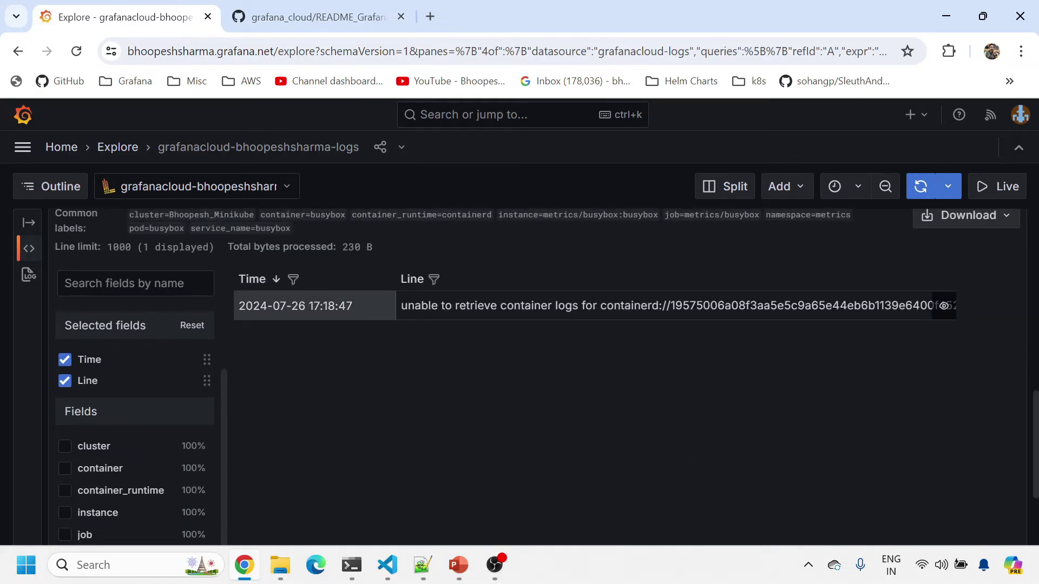
Set the pod filter to alloy-npd8x, run the query and look through the returned log lines
scroll(858, 313, up, 10)
click(772, 323)
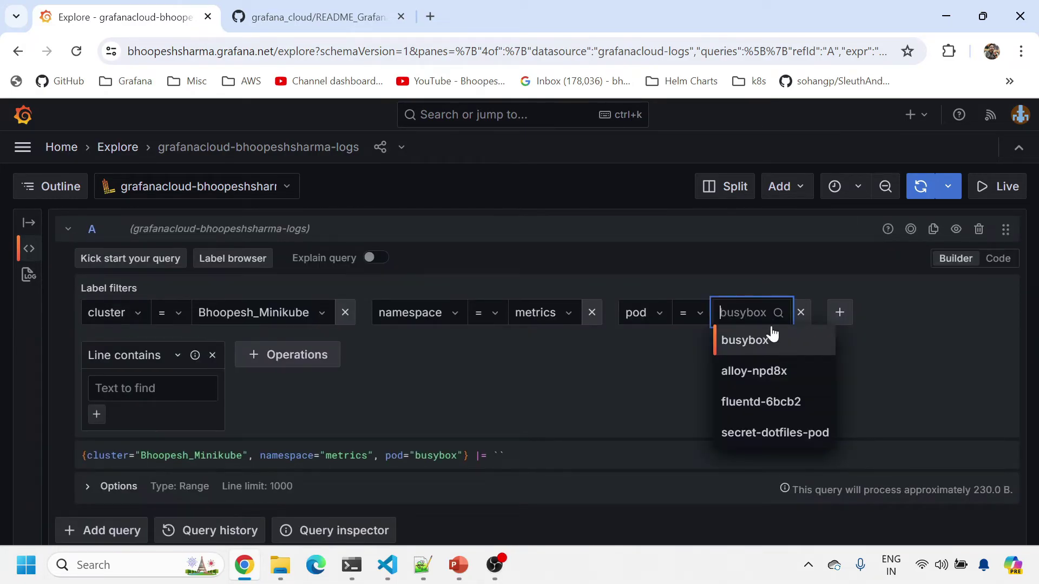
click(775, 374)
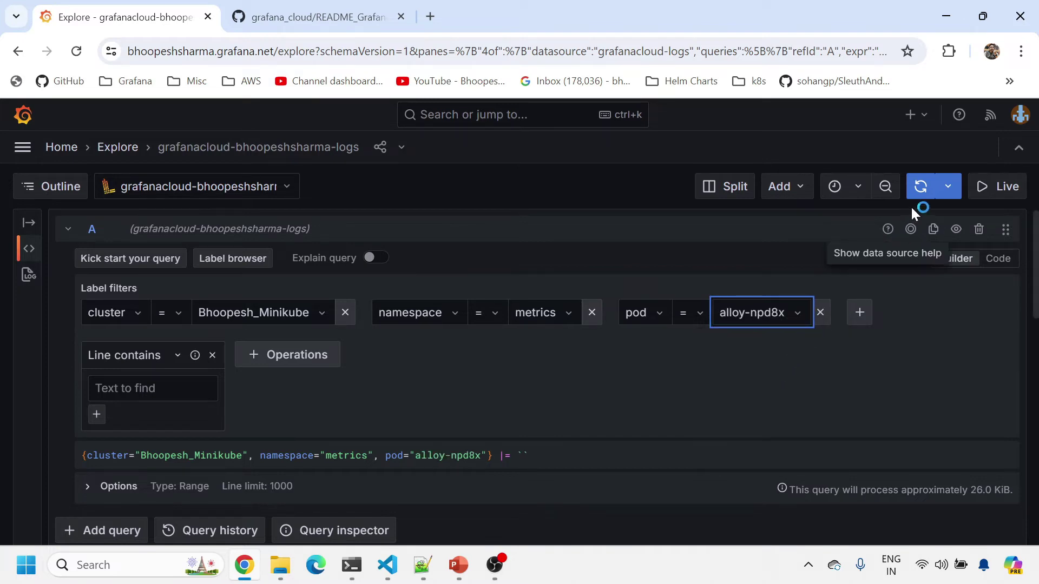
click(921, 190)
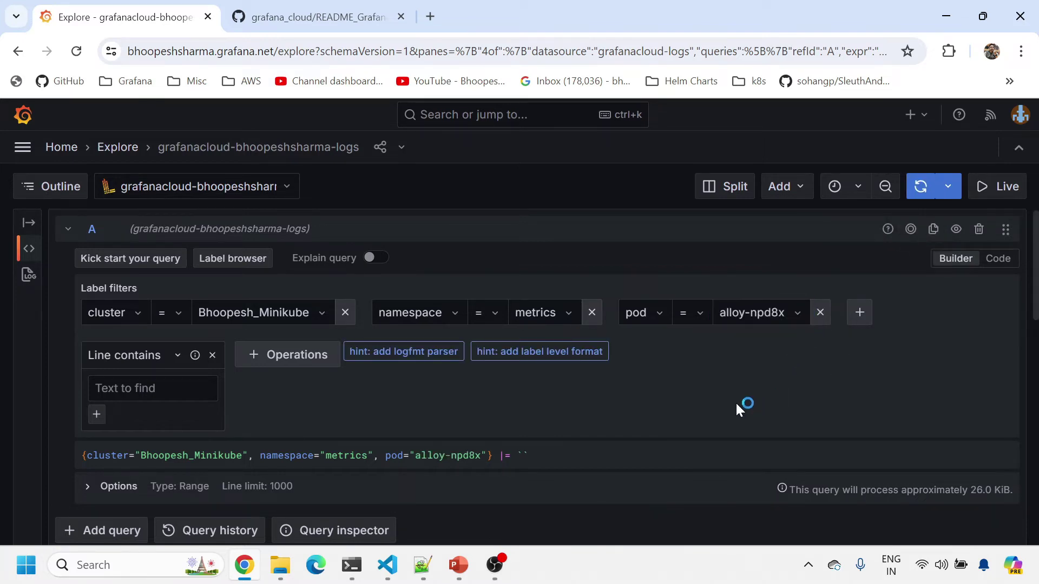
scroll(735, 401, down, 15)
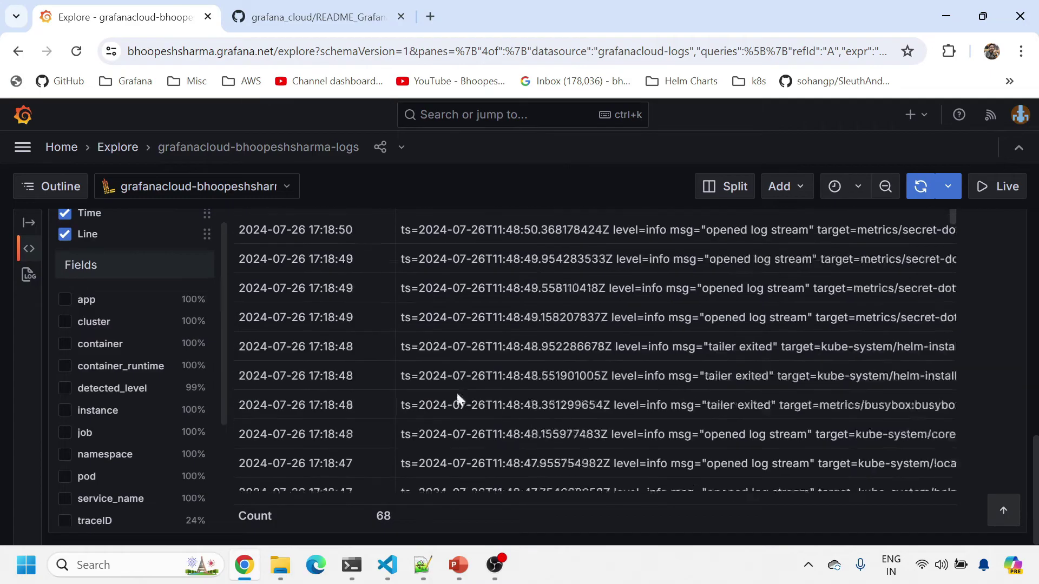
Look over the list of available data sources and review the log table returned for the alloy-npd8x pod
scroll(538, 398, up, 15)
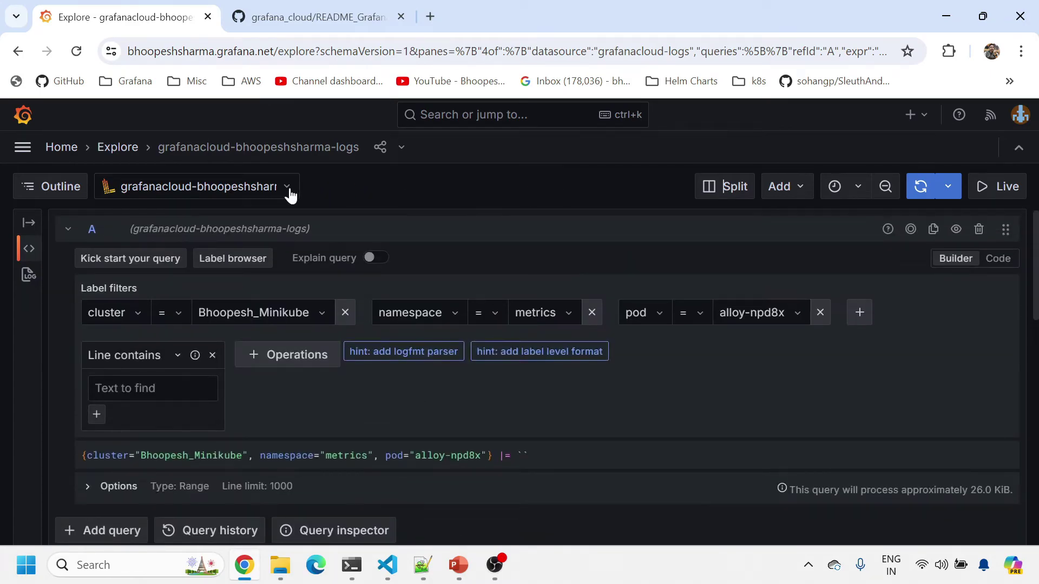
click(287, 190)
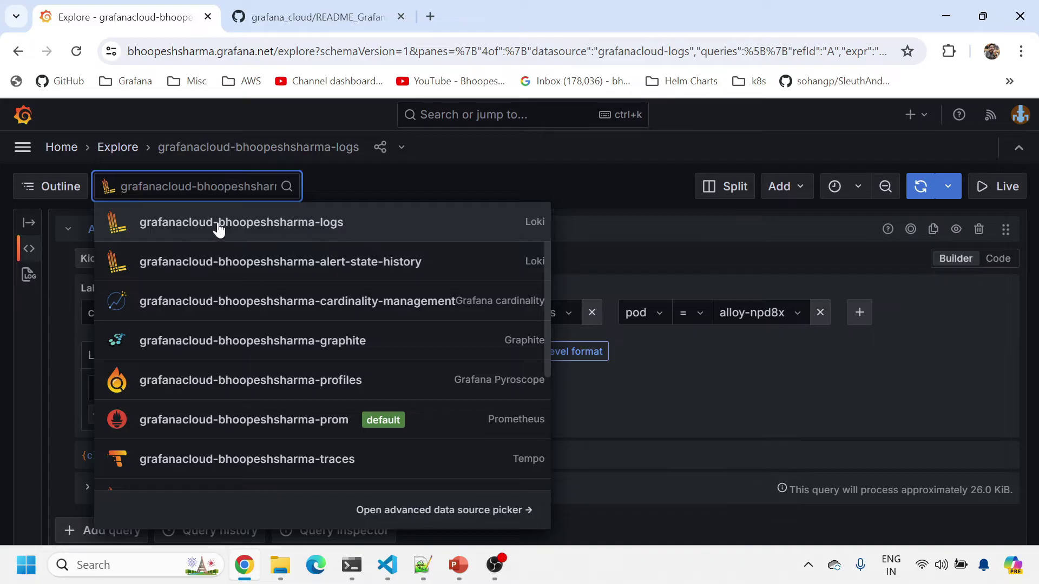
click(365, 174)
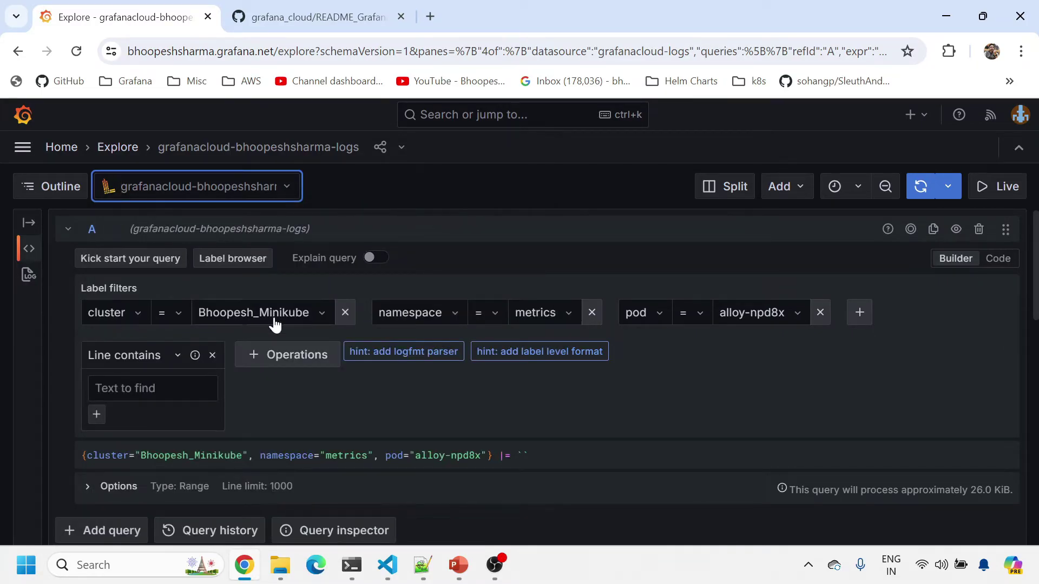
scroll(702, 440, down, 8)
scroll(660, 434, down, 4)
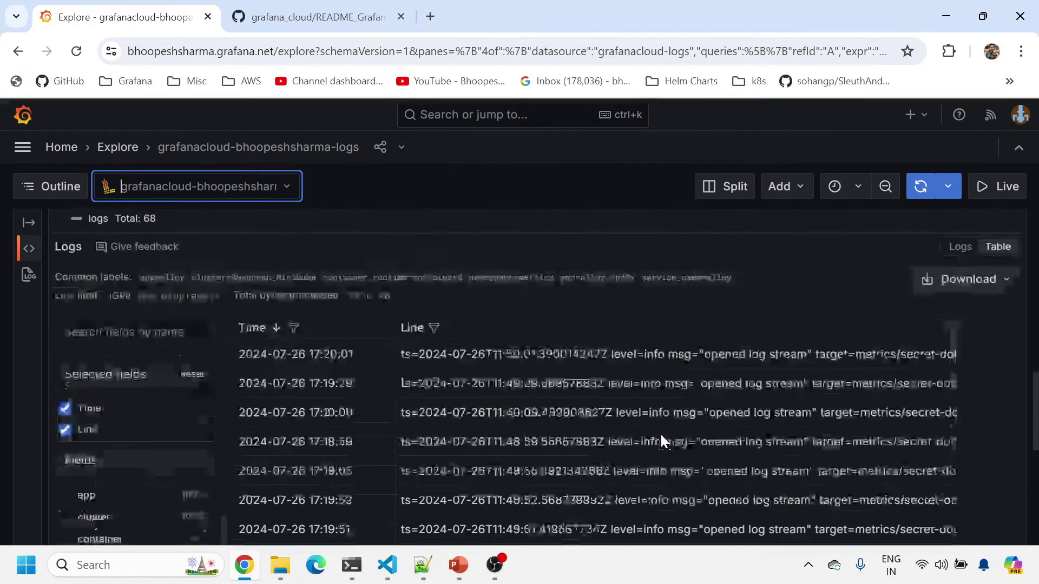
scroll(676, 406, up, 12)
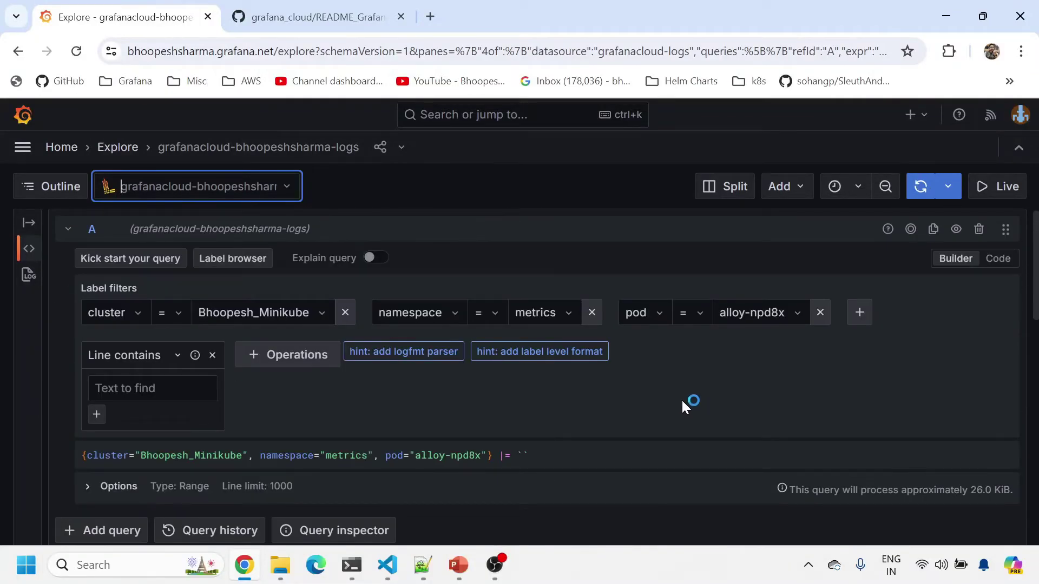
Add a fourth label filter, container = alloy, run the query and look over the results
click(859, 313)
click(167, 356)
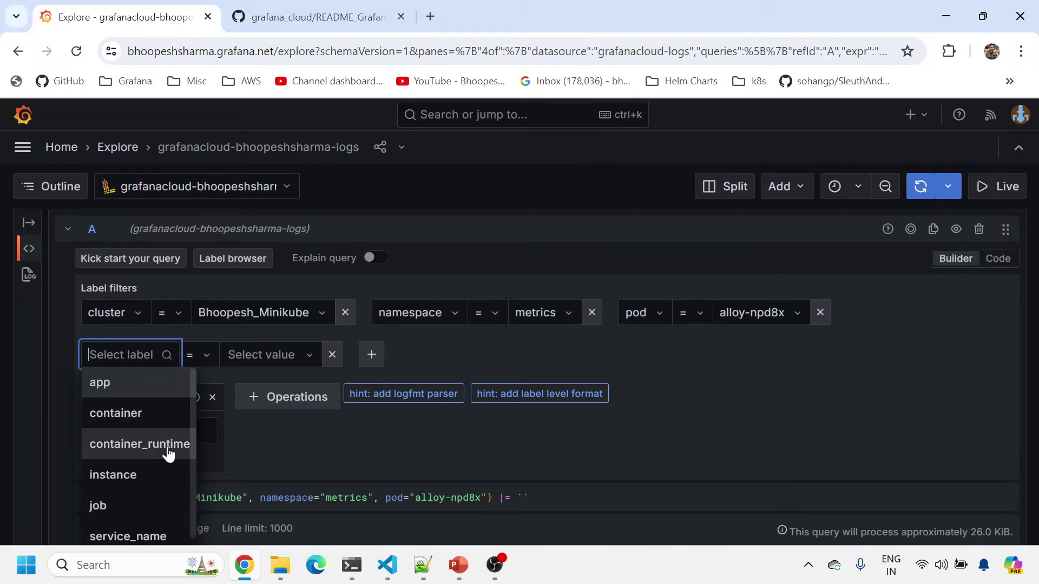
click(153, 414)
click(278, 357)
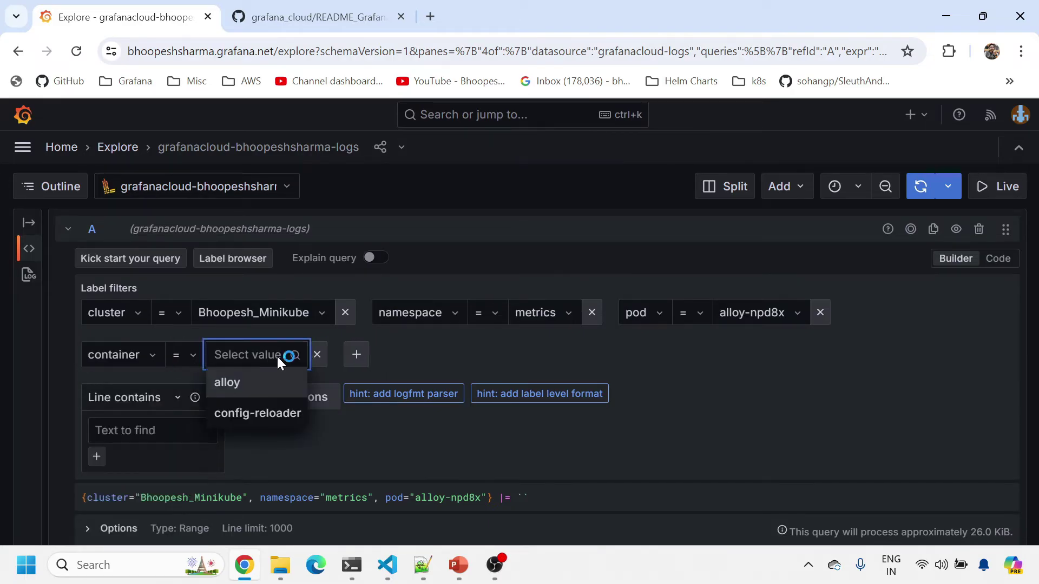
click(267, 384)
click(925, 190)
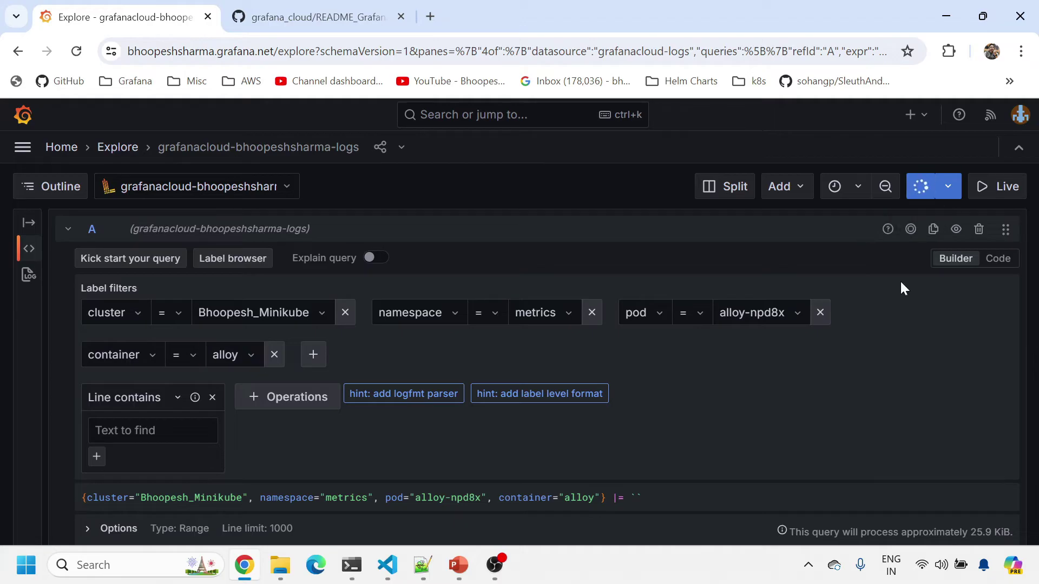
scroll(891, 322, down, 5)
scroll(891, 323, up, 10)
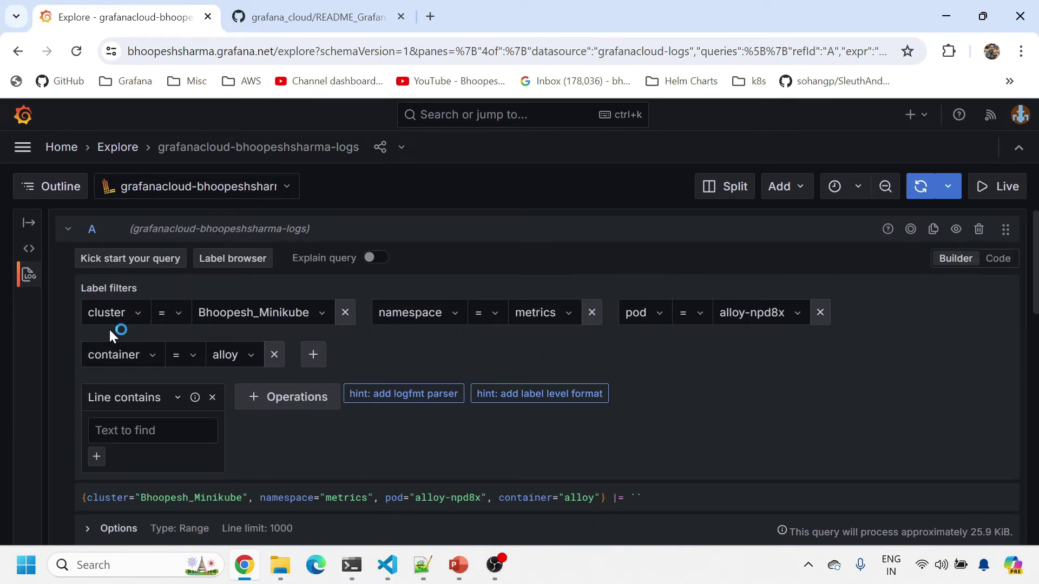
Switch the query editor to code mode and replace the whole query with a selector for the Minikube cluster label
click(998, 258)
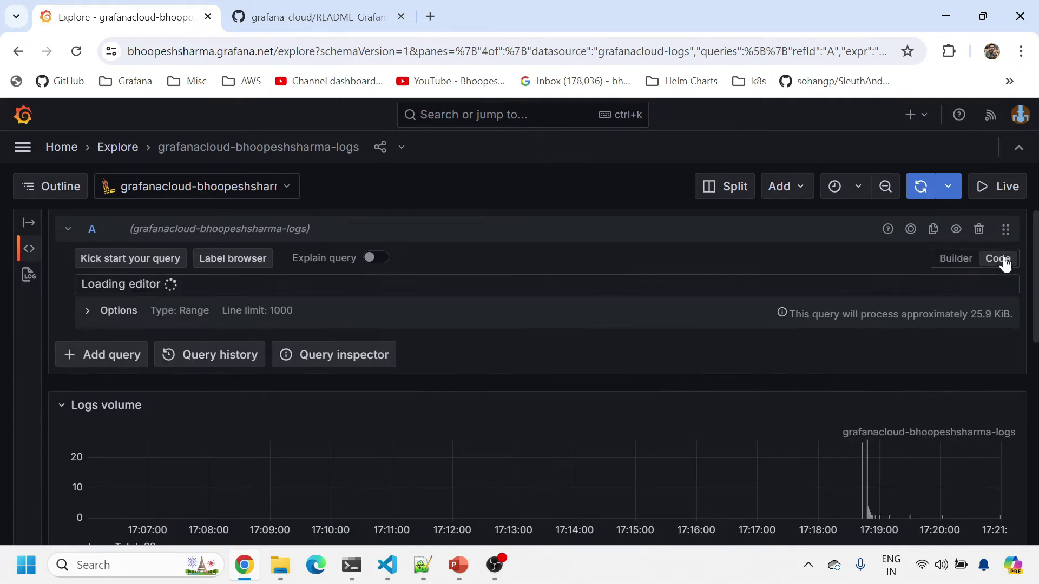
key(ctrl+a)
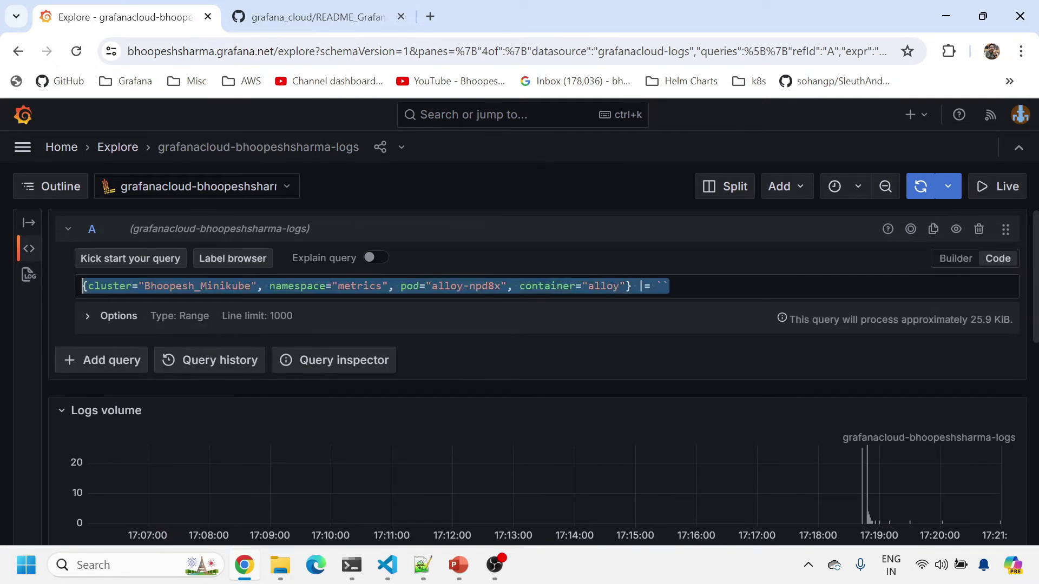
key(BackSpace)
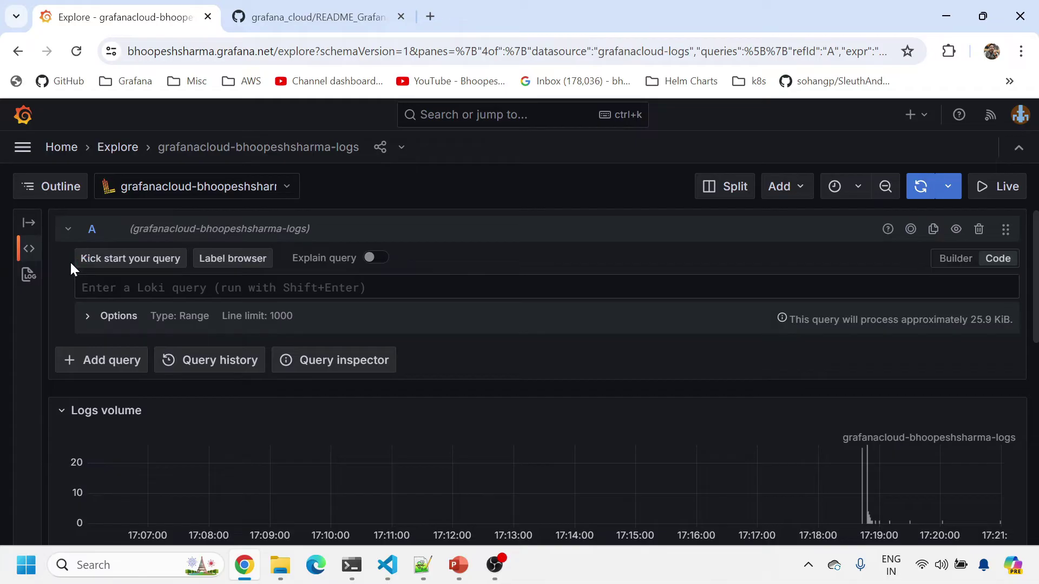
text({)
click(125, 317)
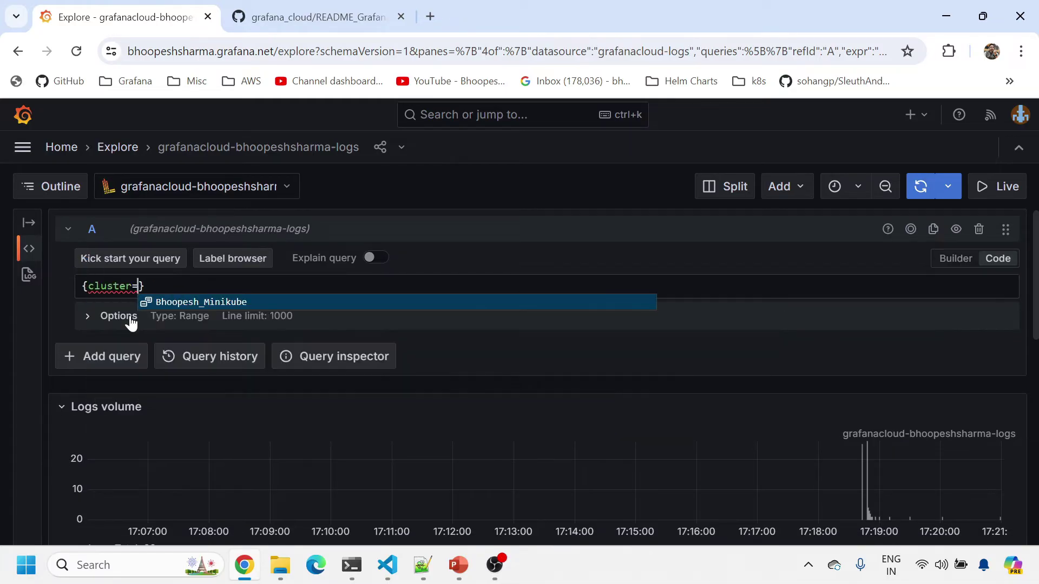
click(164, 304)
Extend the selector with namespace="kube-system" and pod="metrics-server-ff9dbcb6c-fh9fp", and run the query
text(,)
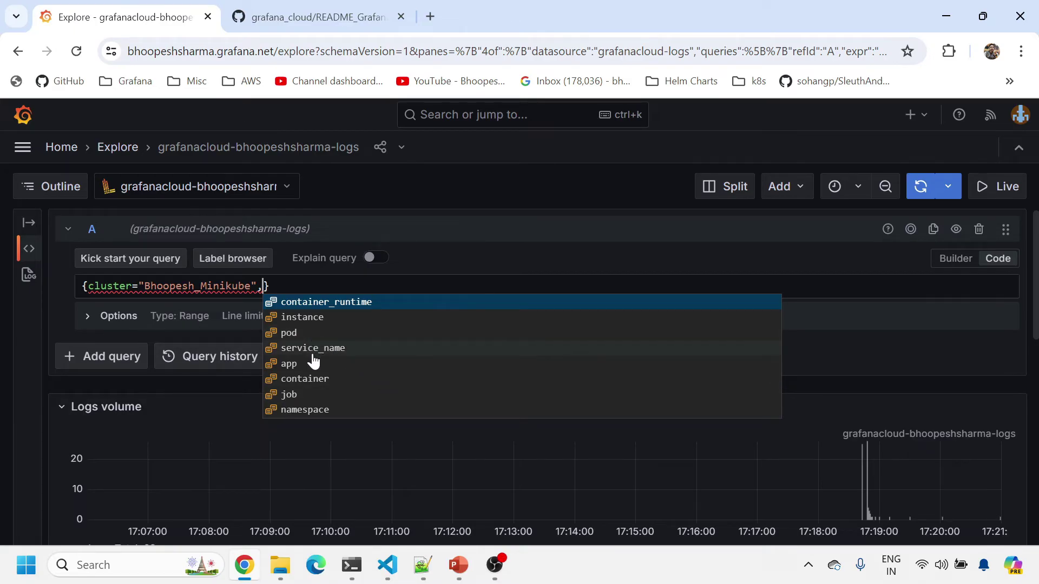
click(313, 410)
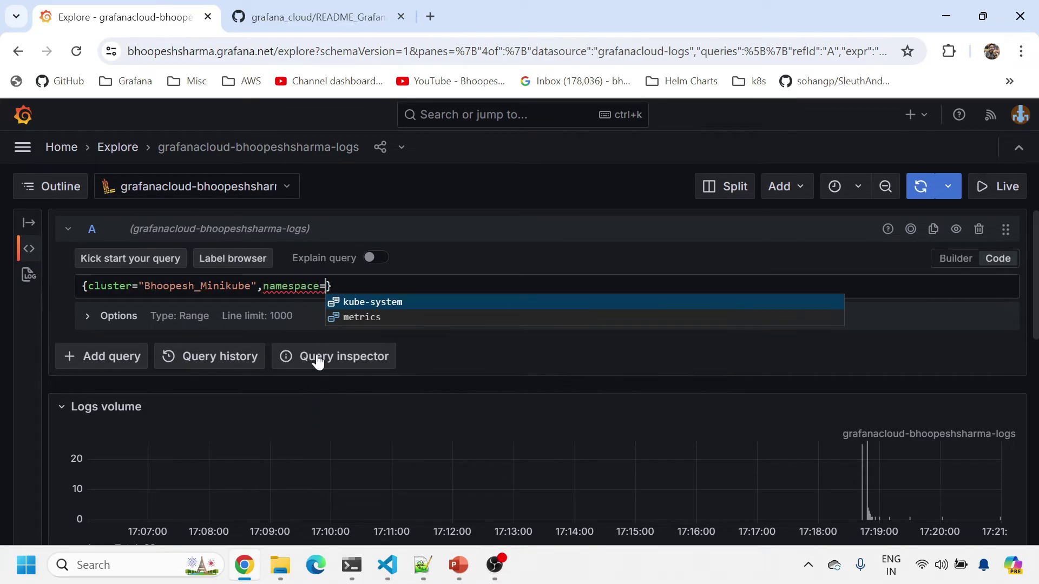
click(370, 302)
text(,)
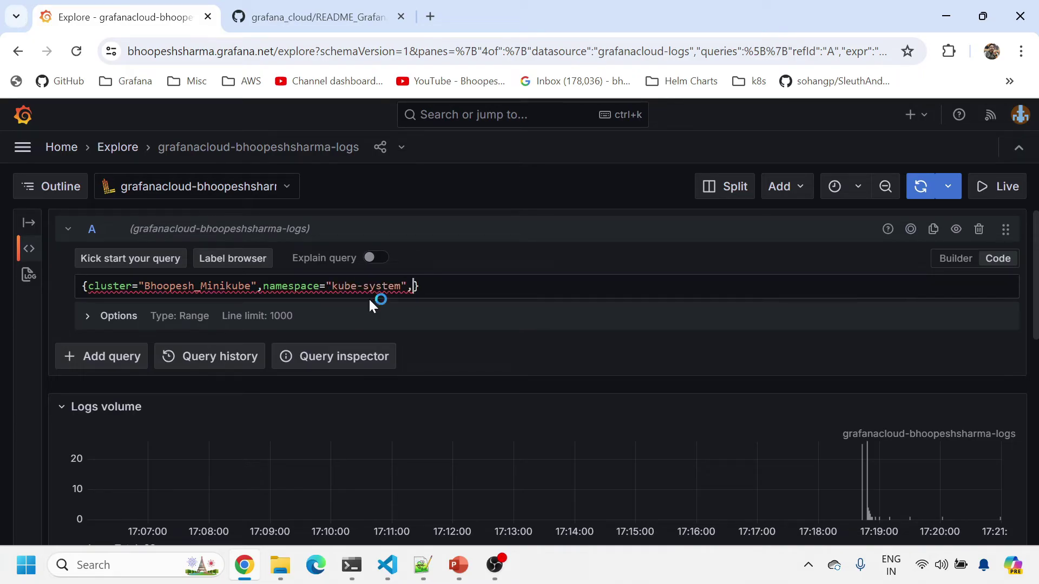
click(474, 304)
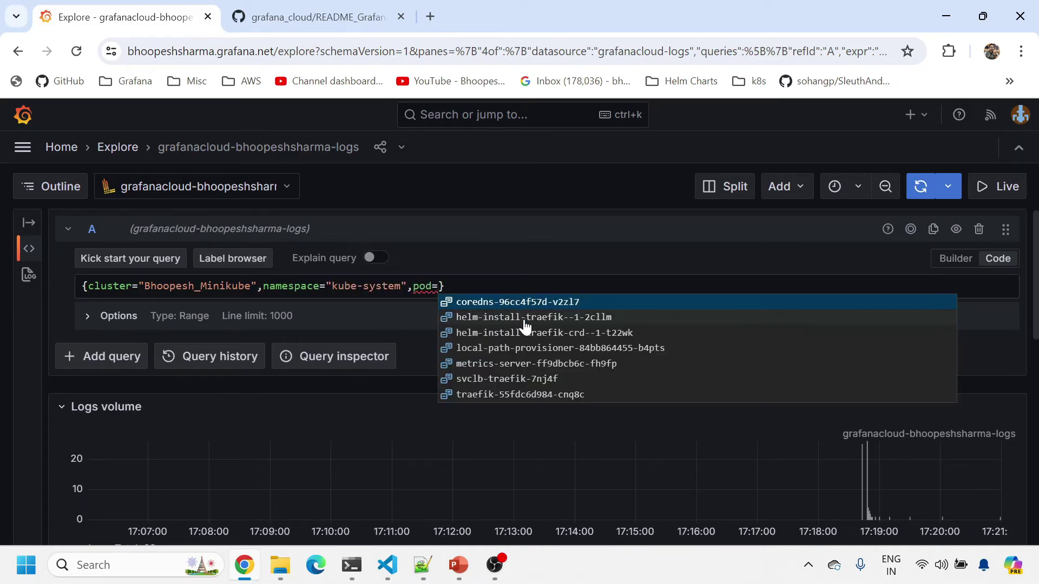
click(532, 361)
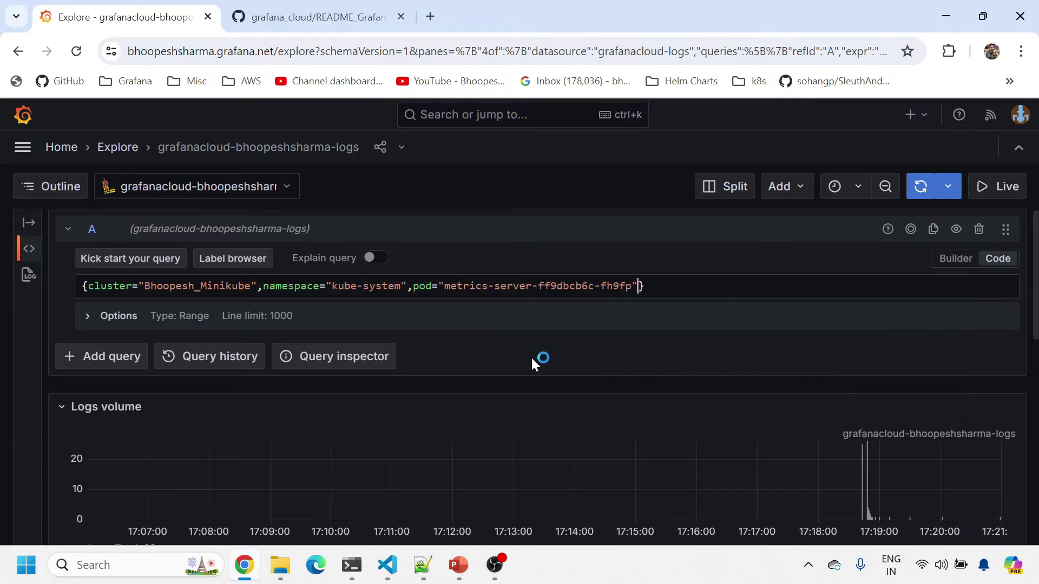
click(935, 186)
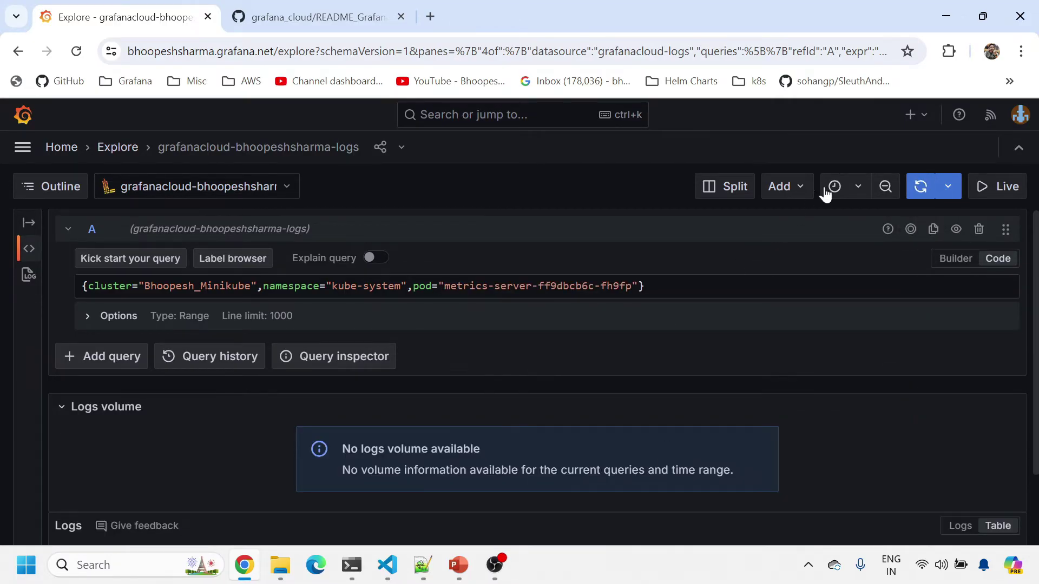
Widen the time range to the last 7 days, rerun the metrics-server query and review the log lines
click(850, 188)
scroll(858, 479, down, 3)
click(807, 436)
click(920, 189)
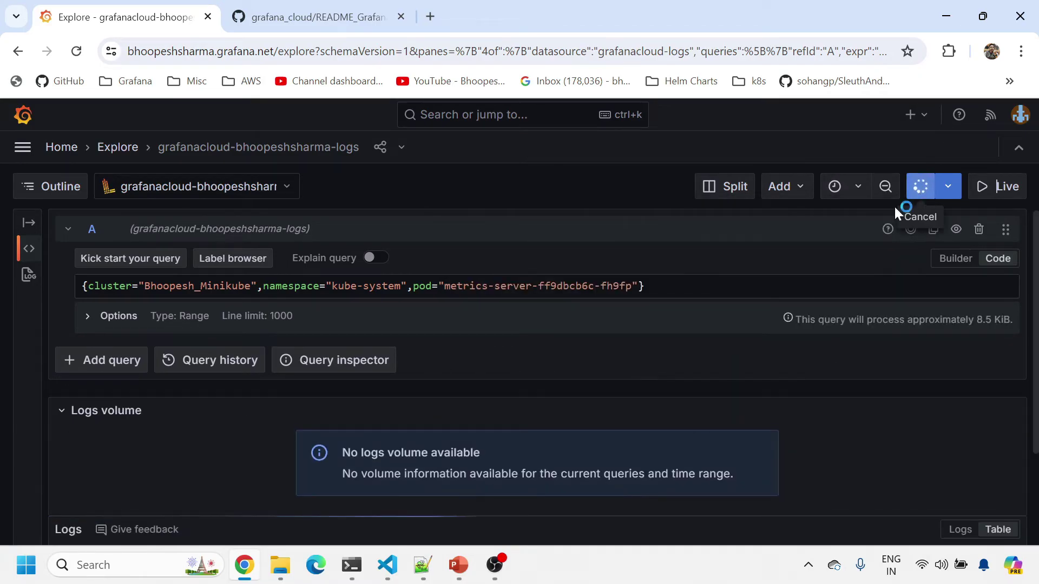
scroll(840, 372, down, 4)
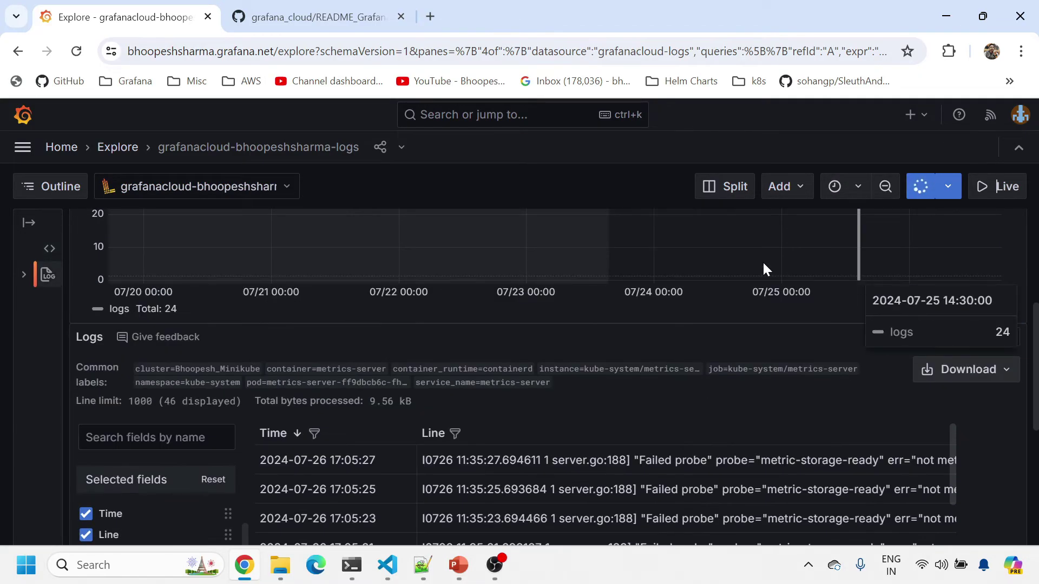
scroll(781, 271, up, 5)
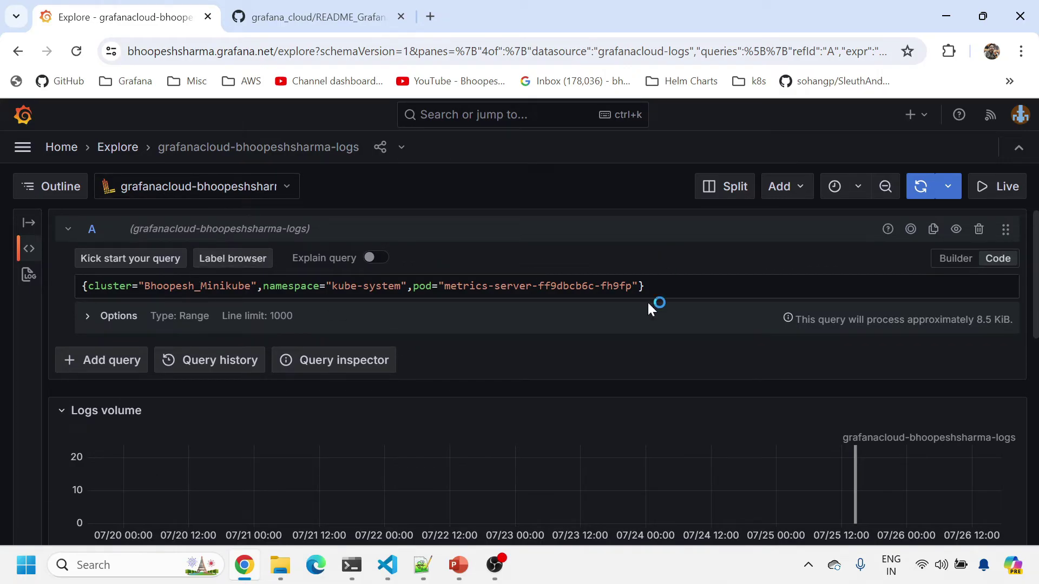
Return the query editor to builder mode and remove the cluster, namespace and pod label filters
click(944, 261)
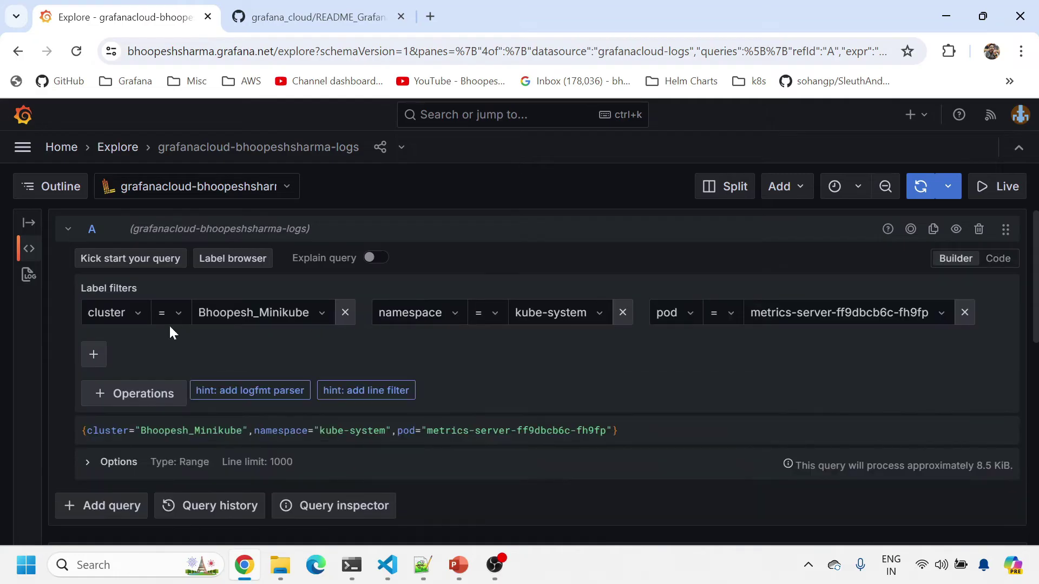
click(344, 320)
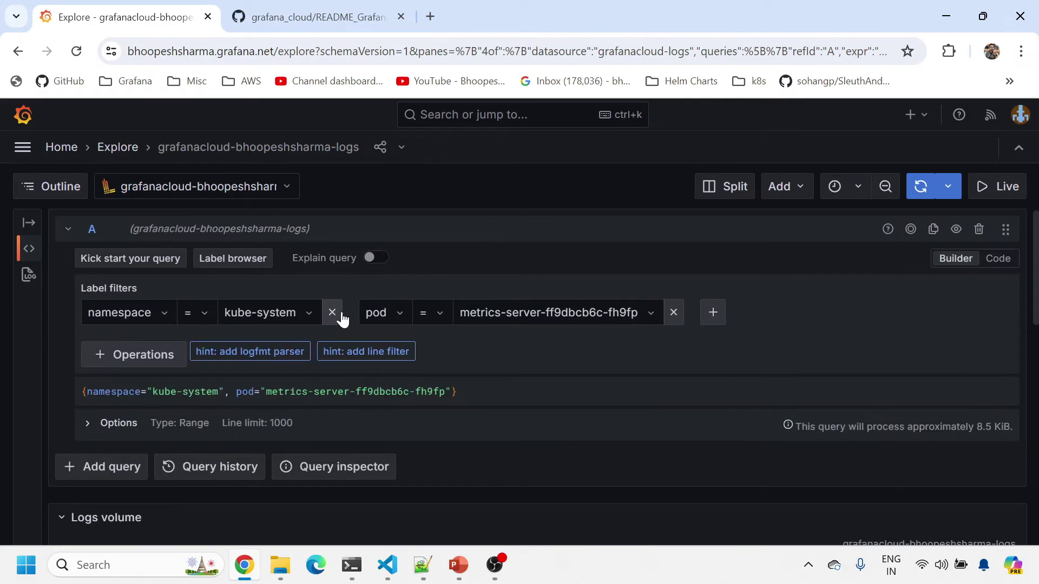
click(334, 315)
click(402, 316)
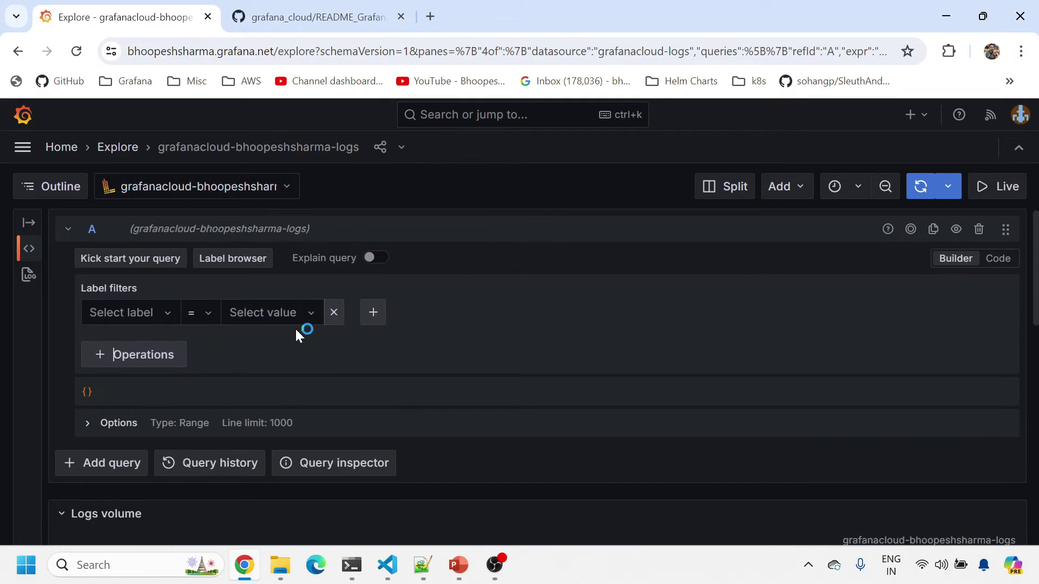
Compare the labels offered for filtering in Explore with the relabel rules in config_logging_Pods_k8s.alloy in VS Code
click(153, 318)
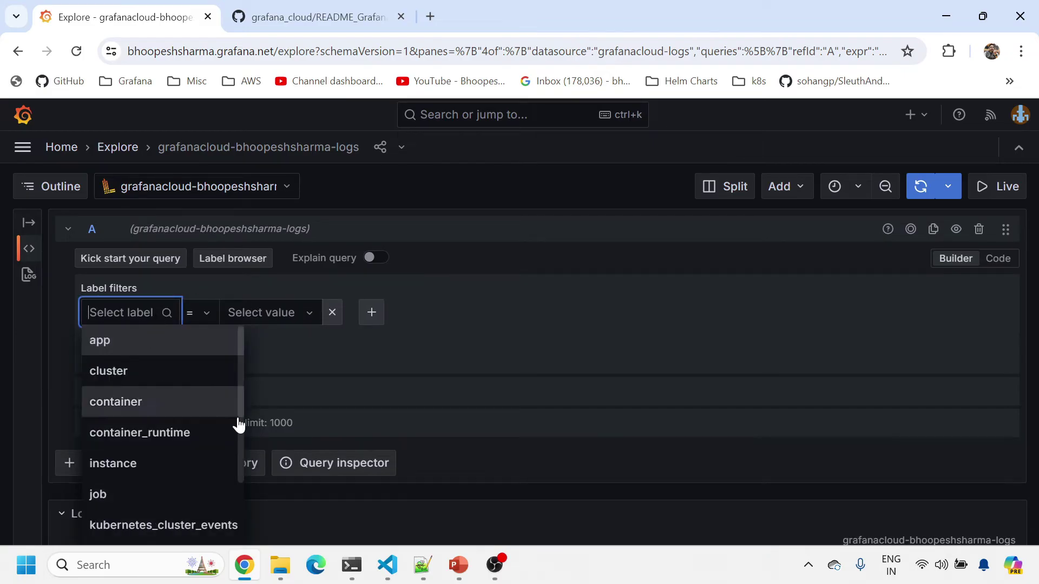
click(387, 565)
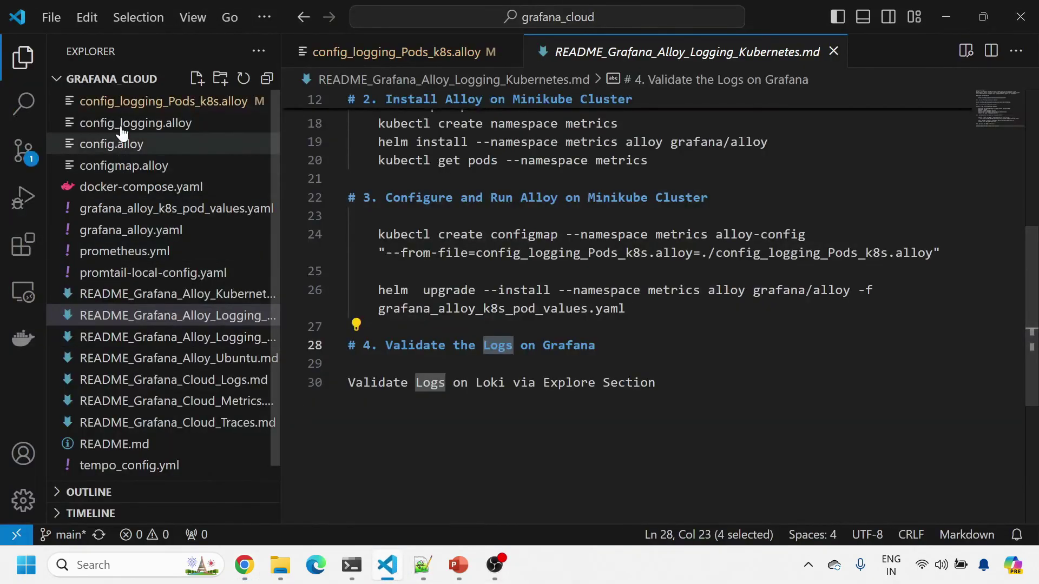
click(144, 103)
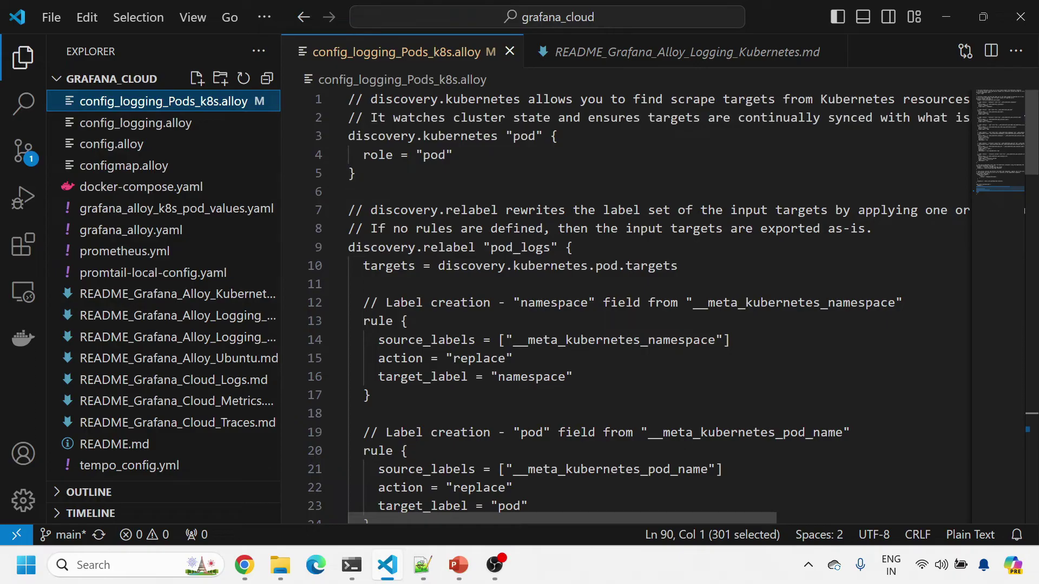
scroll(649, 303, down, 2)
scroll(649, 303, down, 2)
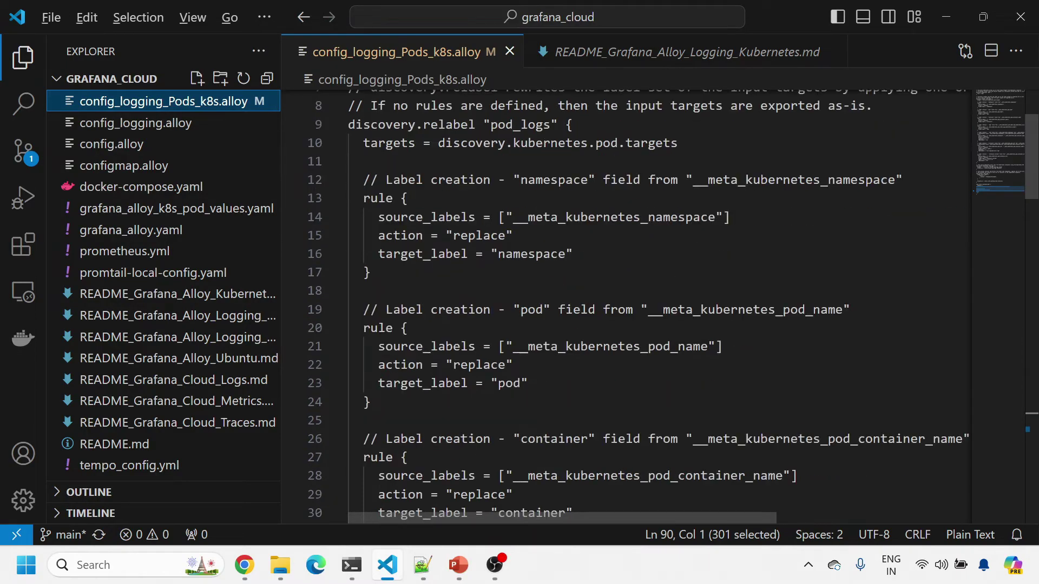
key(alt+Tab)
click(130, 313)
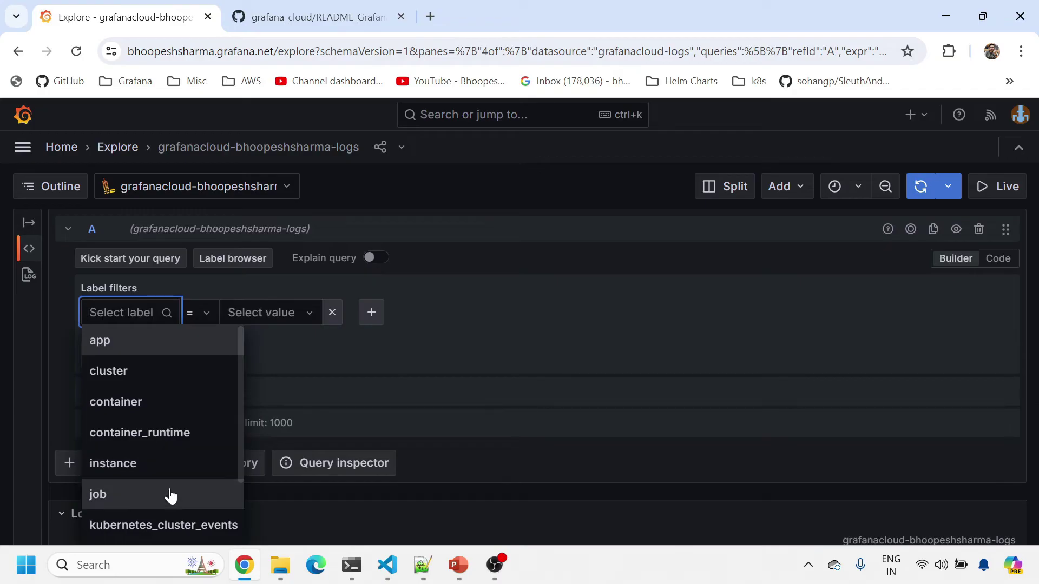
key(alt+Tab)
scroll(649, 303, down, 2)
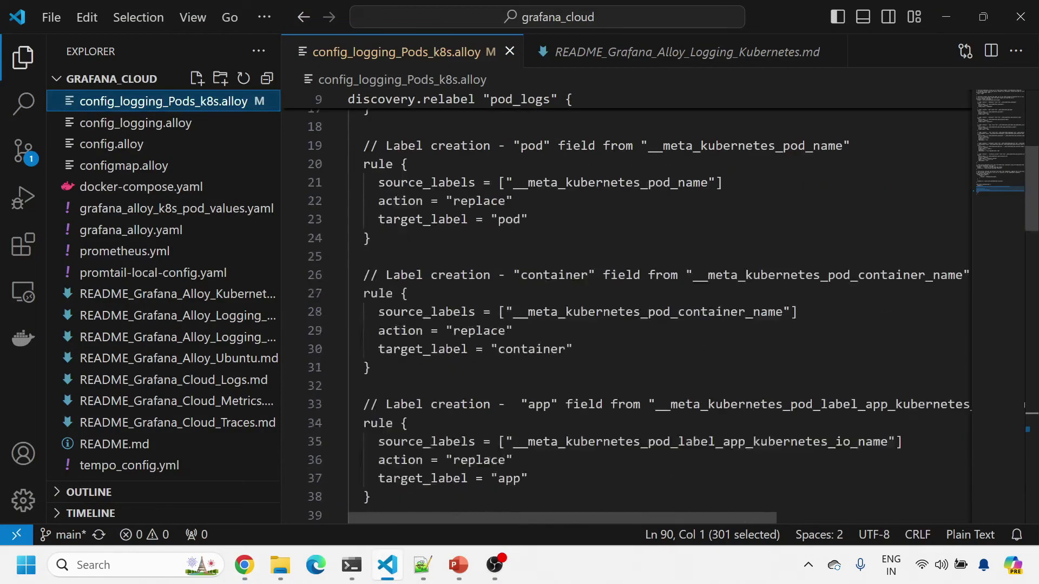
scroll(649, 303, down, 4)
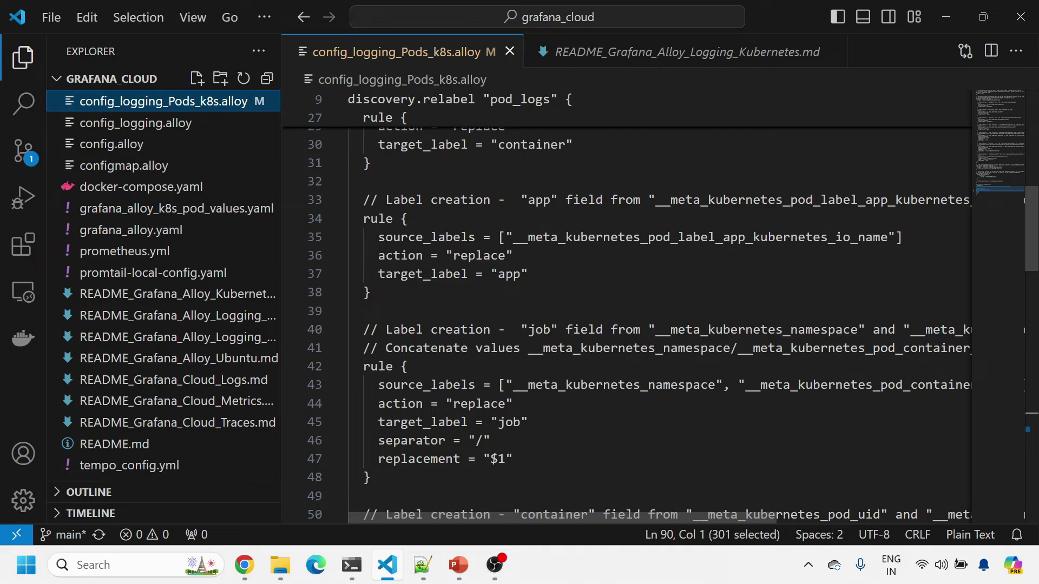
Search the web in a new Chrome tab for "kubernetes logs dashbaords in grafana"
key(alt+Tab)
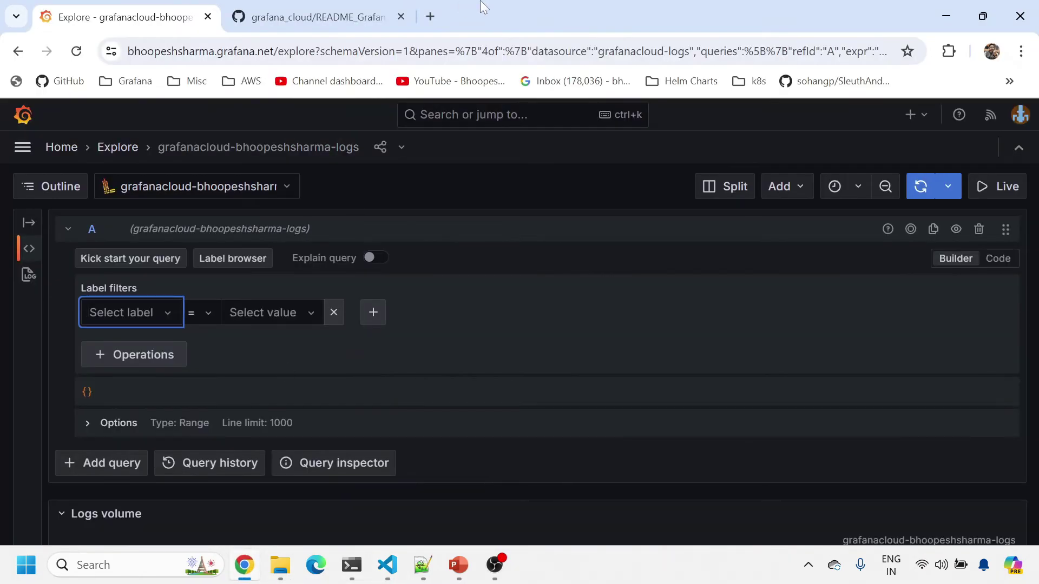
click(429, 15)
text(ki)
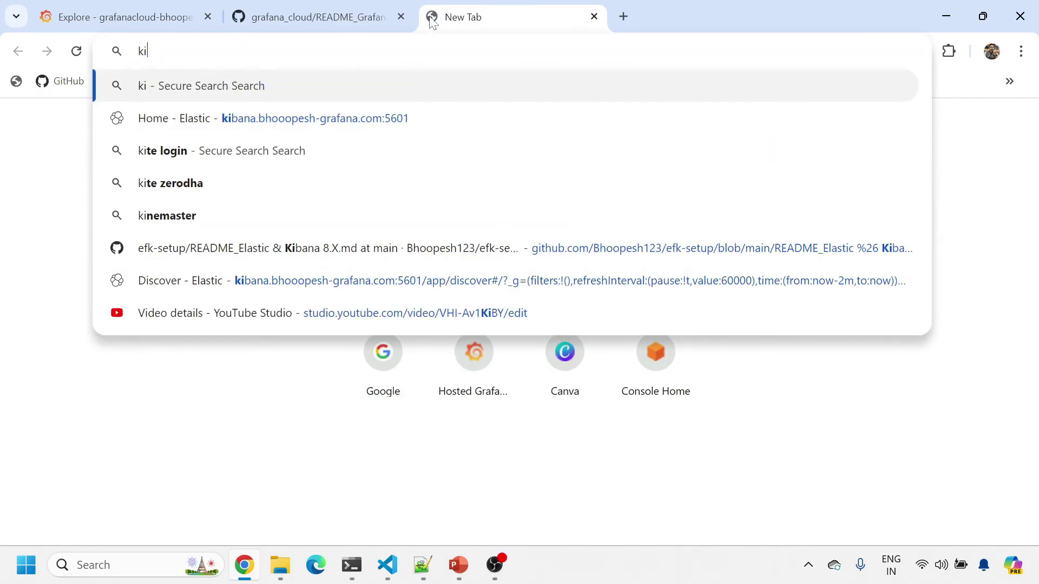
key(BackSpace)
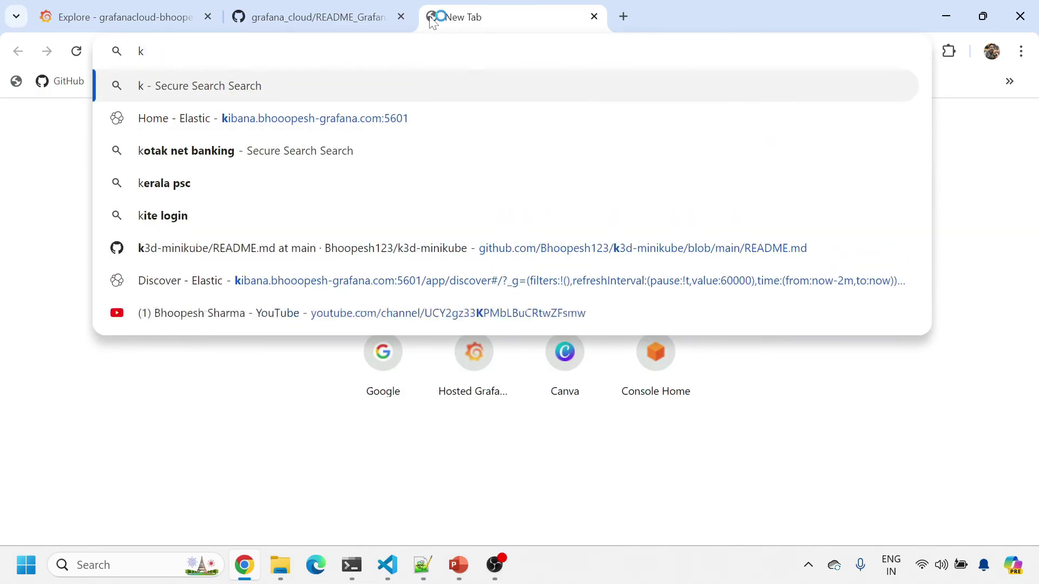
text(uberne)
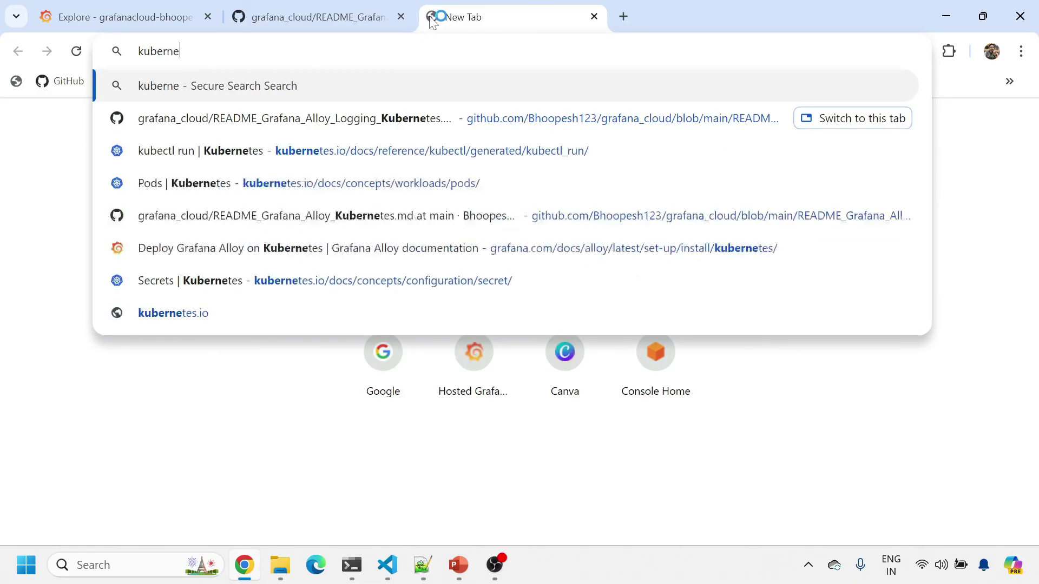
text(tes logs )
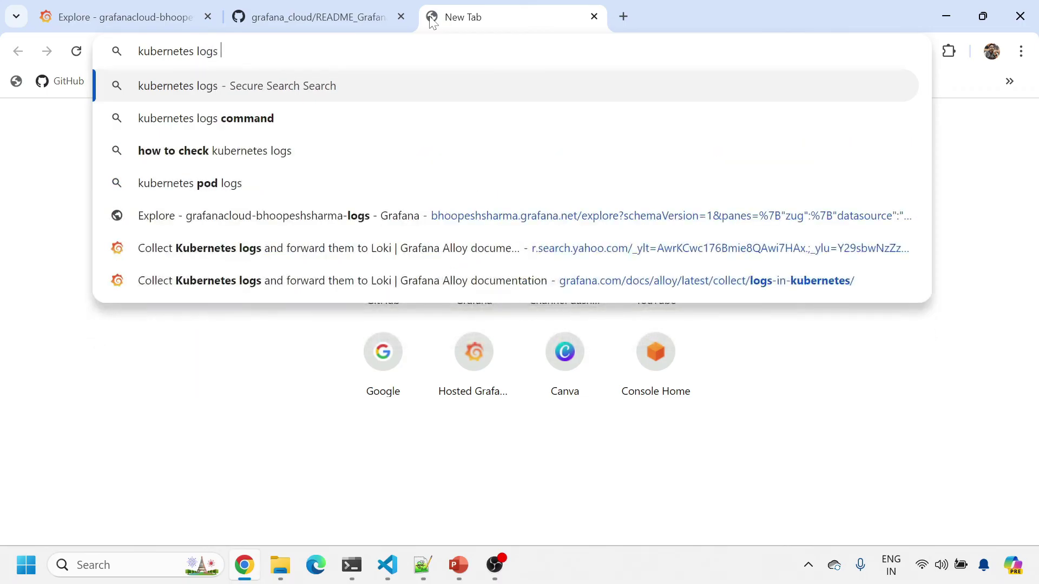
text(dashbaords in grafana)
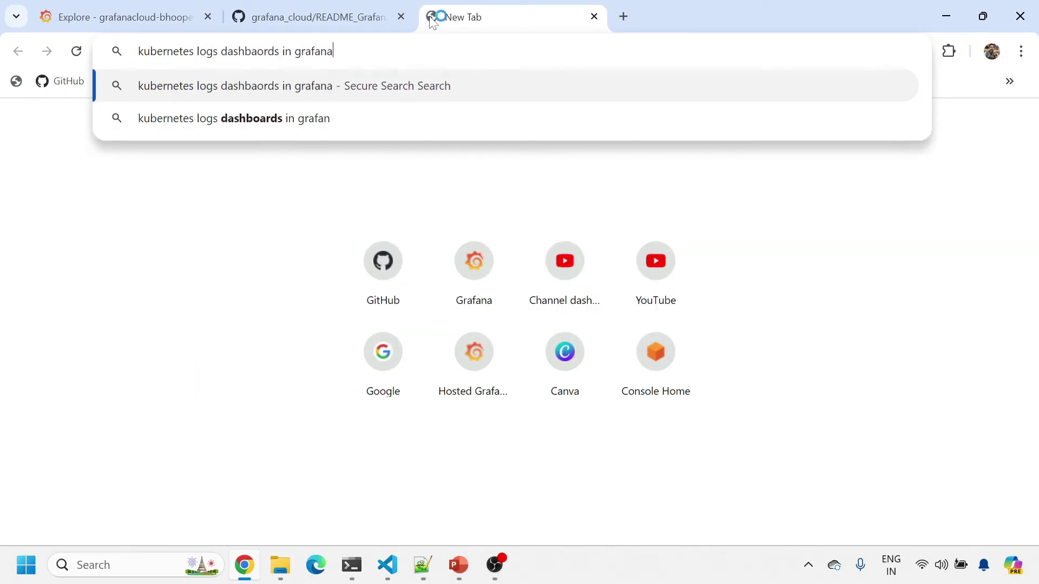
key(Return)
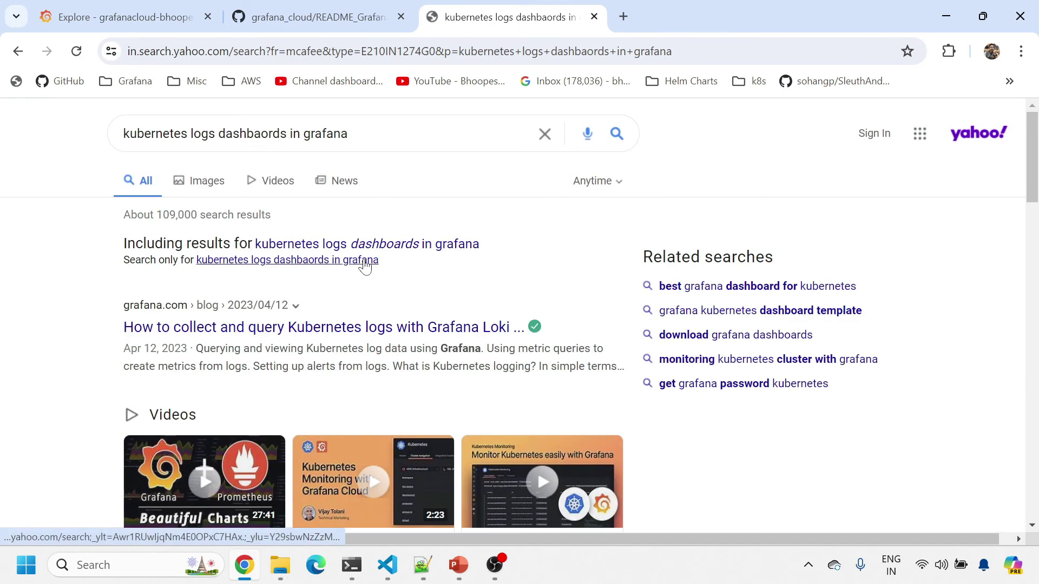
Open the Grafana Labs "Kubernetes Monitoring Dashboard" search result and close the search results tab
scroll(373, 335, down, 5)
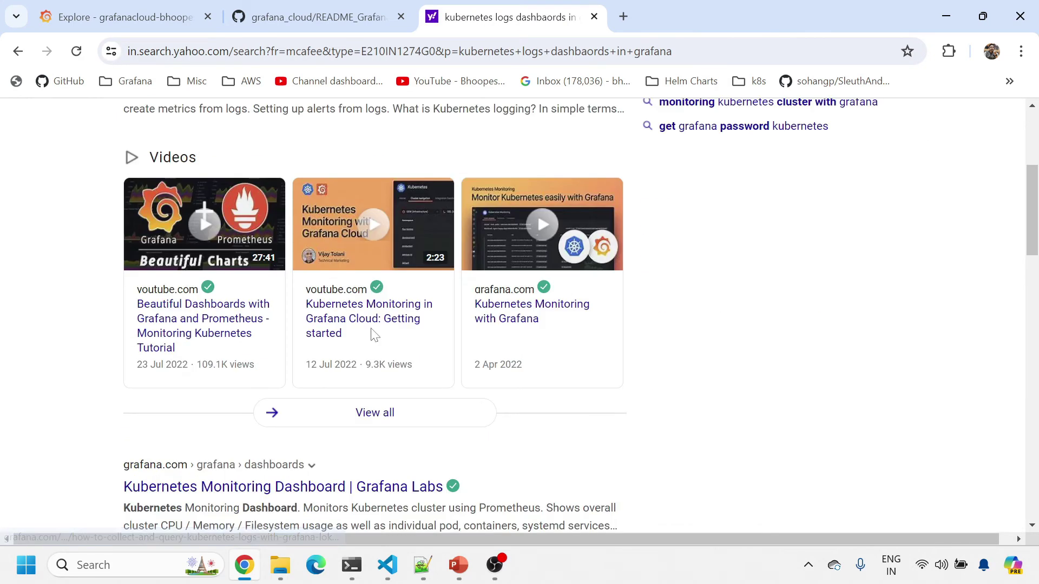
scroll(332, 490, down, 2)
scroll(331, 493, down, 3)
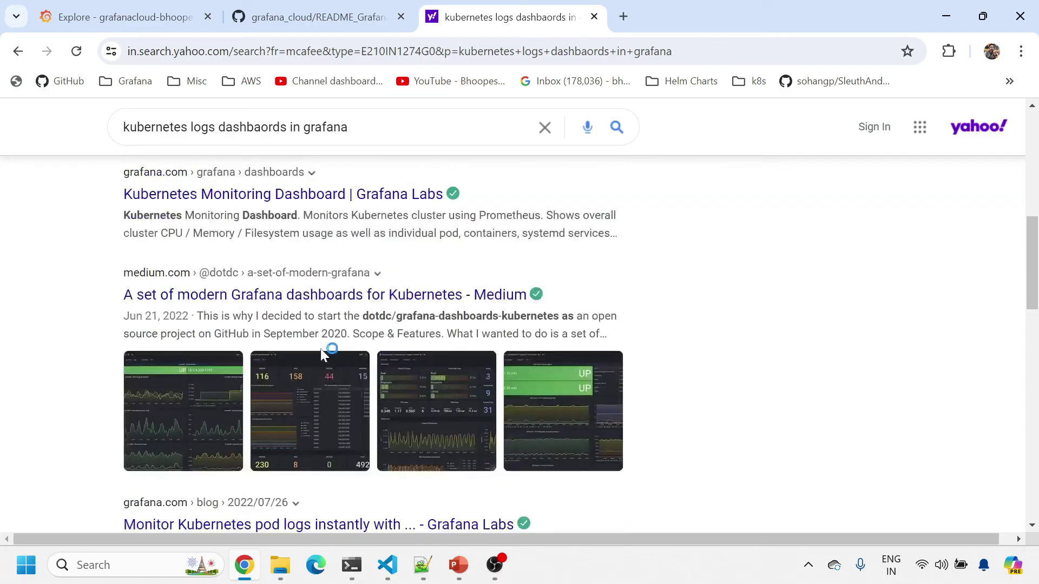
scroll(323, 295, up, 2)
click(319, 276)
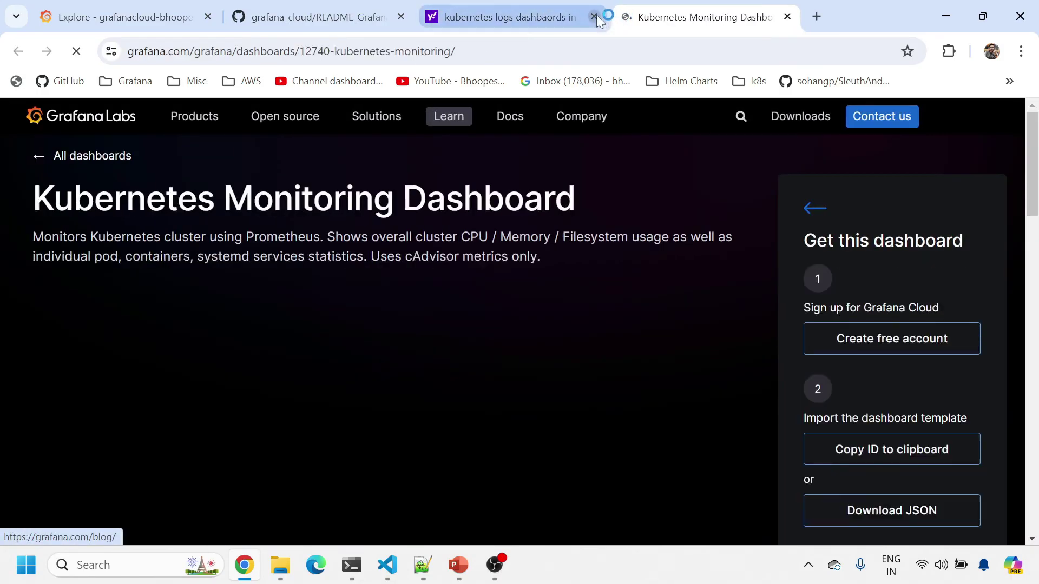
click(594, 17)
Review the Kubernetes Monitoring Dashboard page, including its preview images, data source, dependencies and revisions
scroll(324, 460, down, 5)
scroll(240, 449, down, 15)
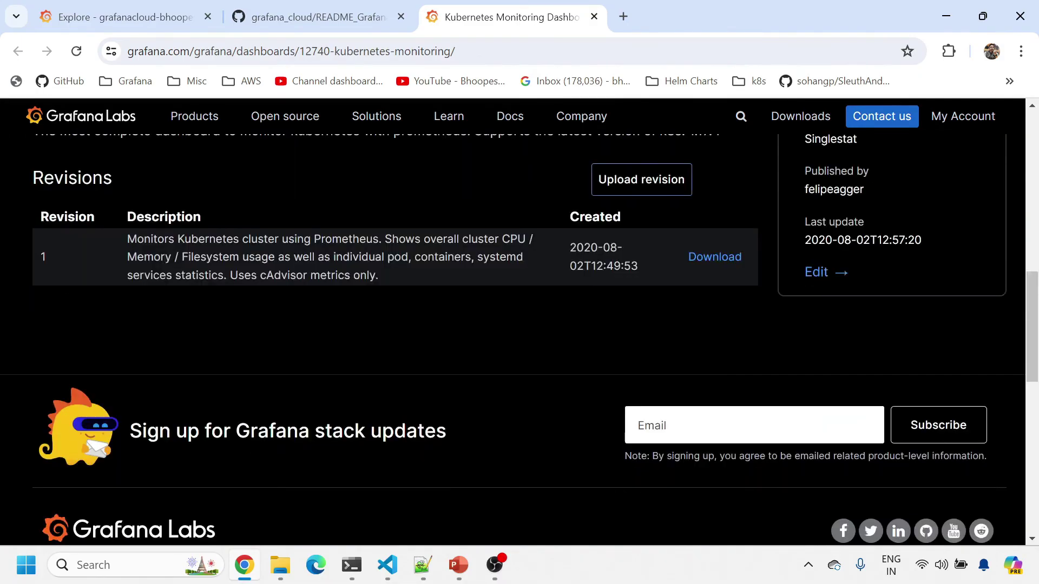
scroll(335, 422, up, 13)
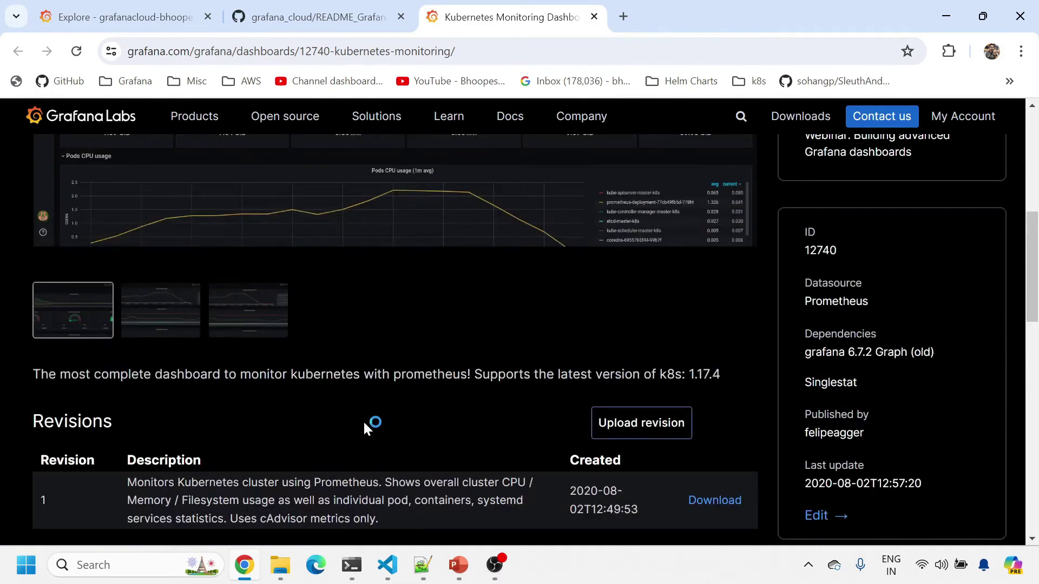
scroll(364, 424, up, 2)
scroll(363, 421, up, 6)
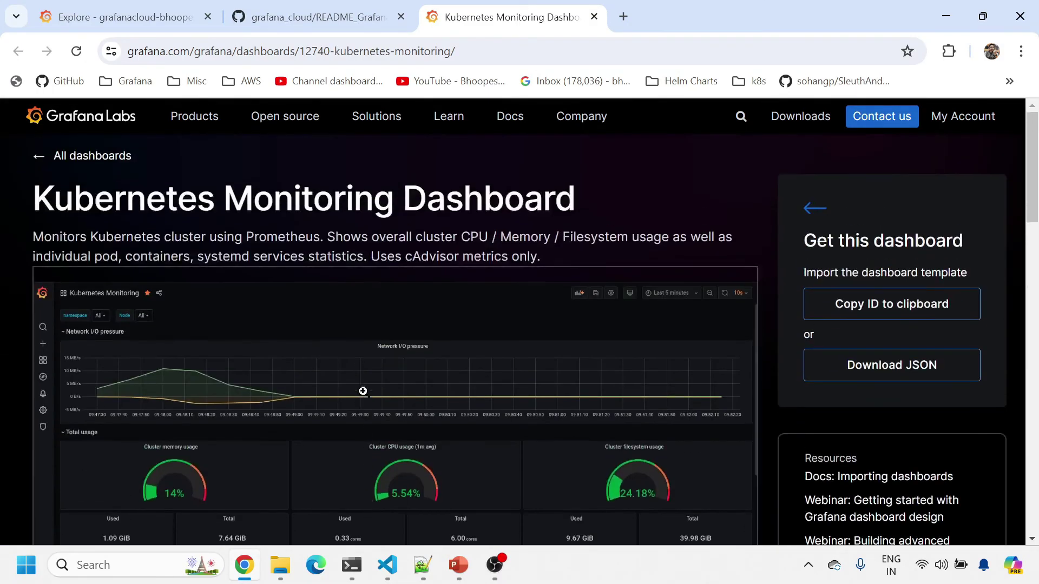
Browse the full Grafana Labs dashboard catalogue and its filters, close that page and return to the Grafana Explore tab
click(110, 157)
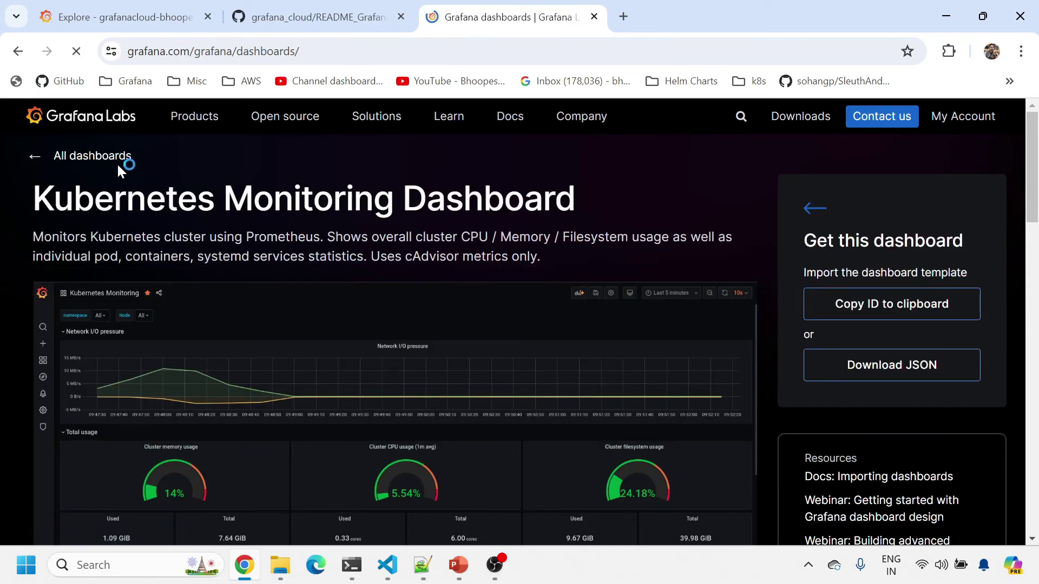
scroll(207, 411, down, 8)
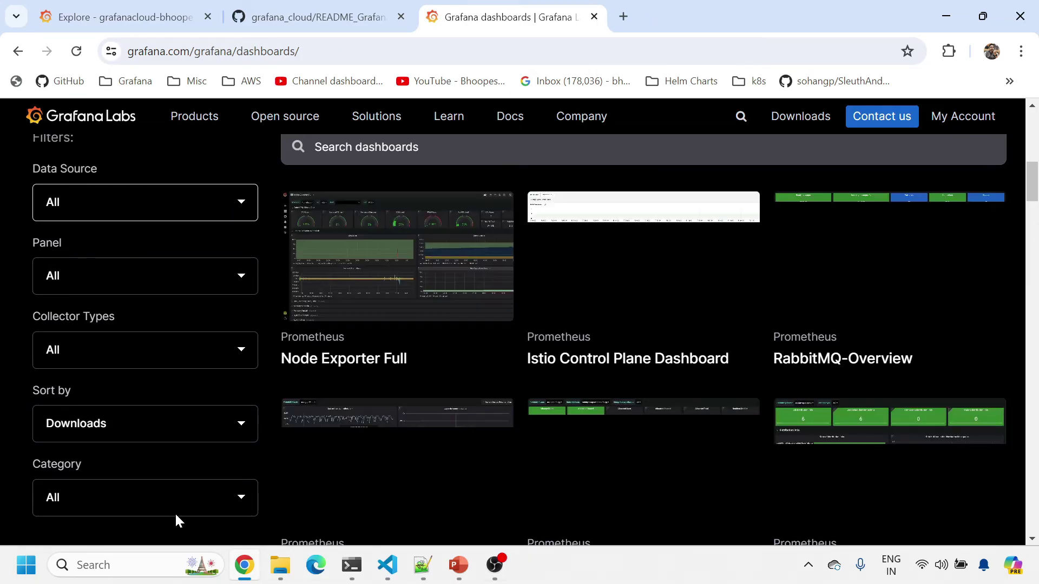
key(ctrl+w)
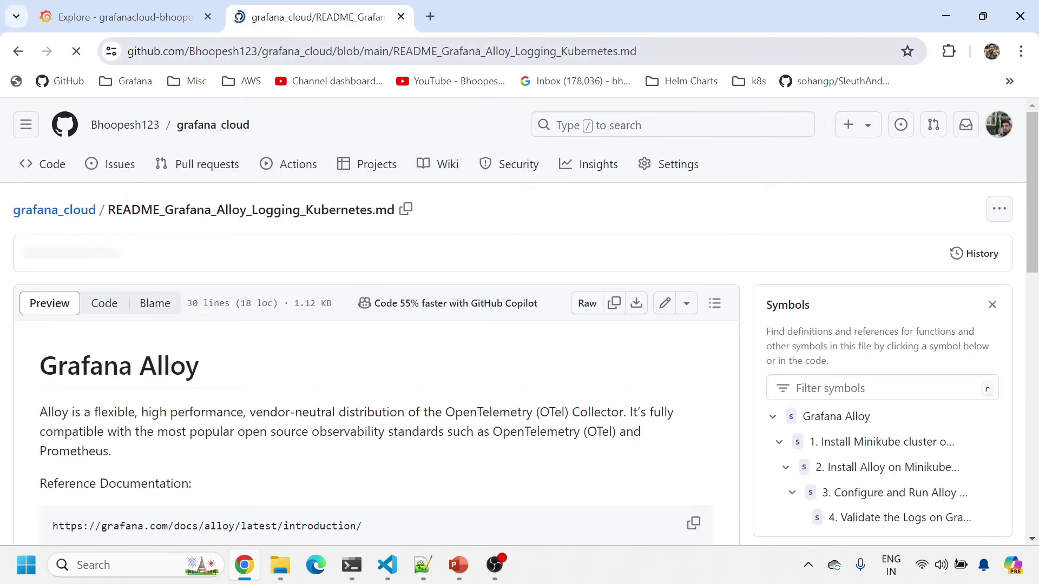
mouse_move(457, 569)
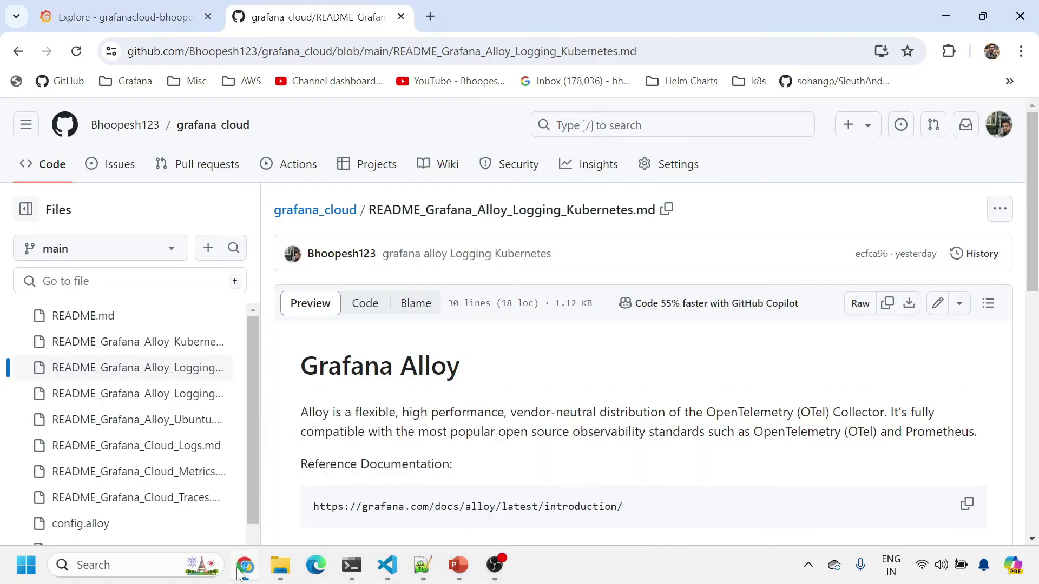
click(116, 16)
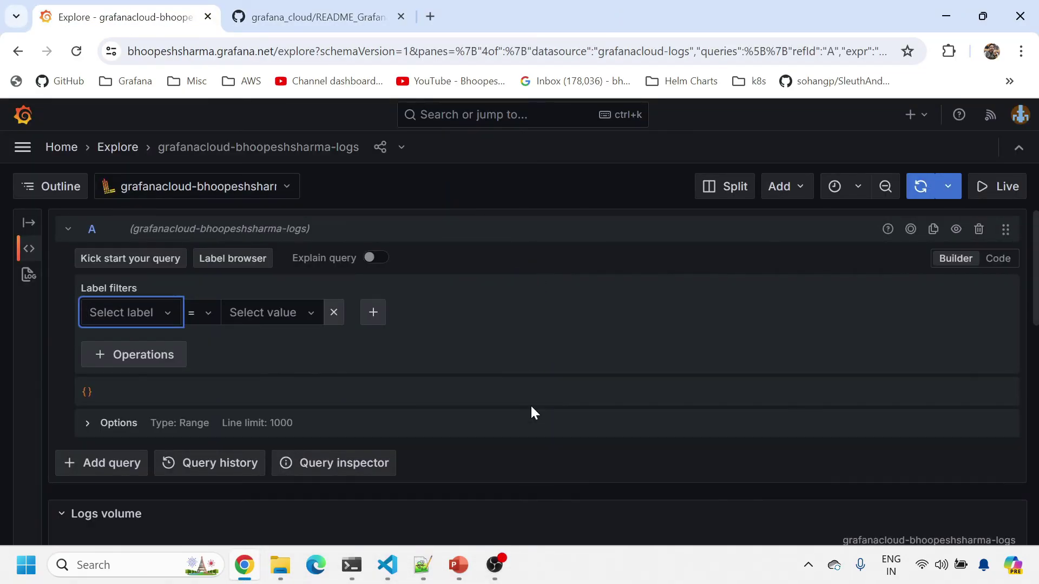
Switch to VS Code and highlight the whole loki.write "grafanacloud" block at the end of config_logging_Pods_k8s.alloy
key(alt+Tab)
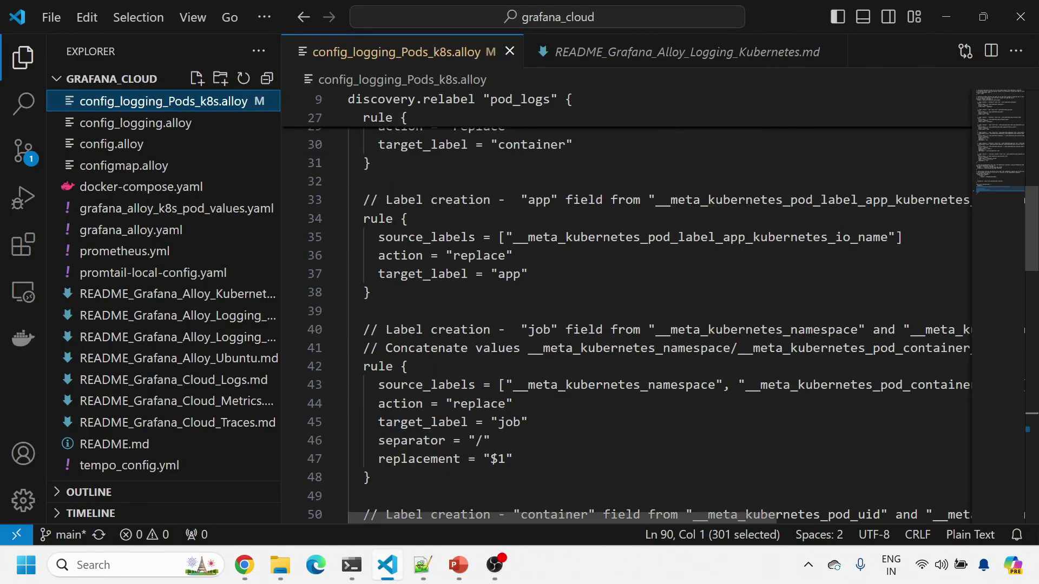
scroll(627, 309, down, 2)
scroll(622, 303, down, 15)
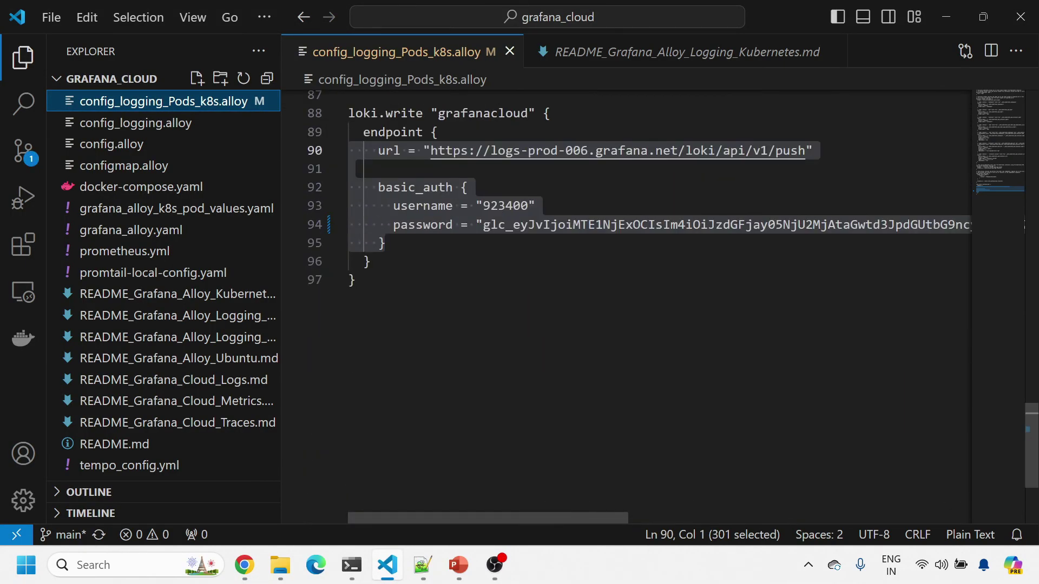
drag(356, 280, 348, 113)
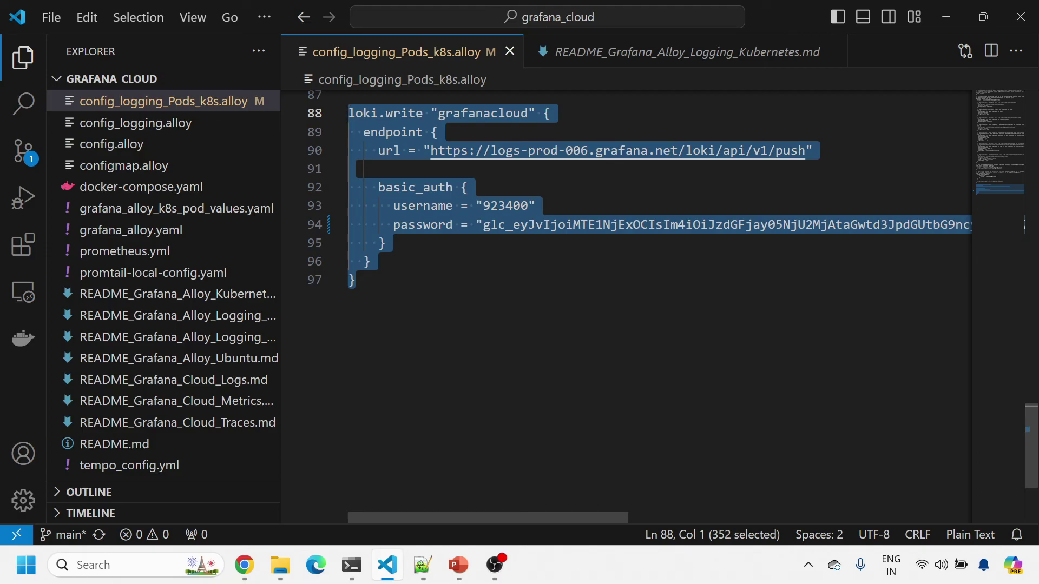
Switch to the PowerPoint slide show and draw pen tick marks beside the Alloy agent installation and Helm configuration steps
click(459, 565)
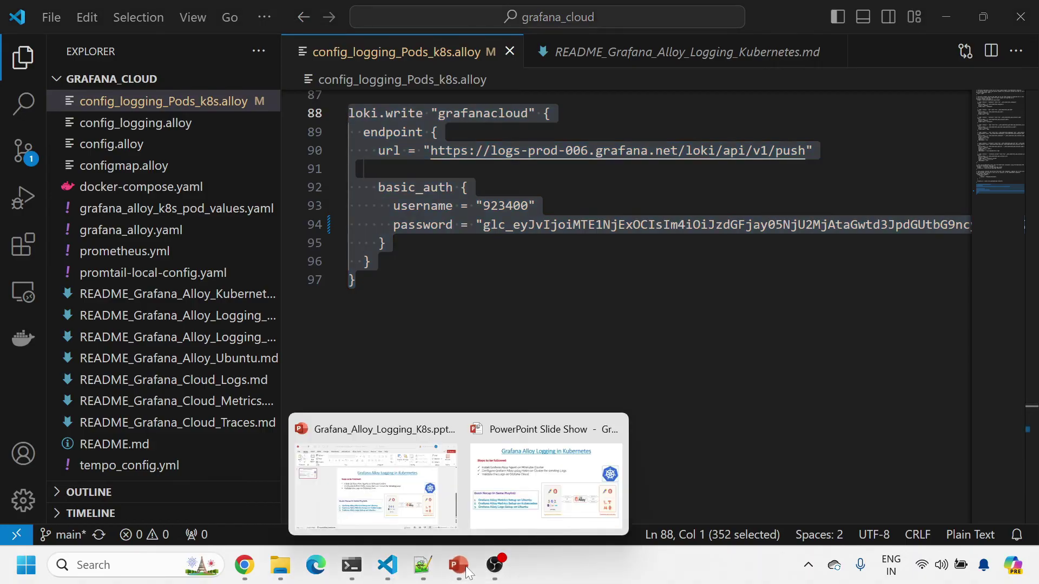
click(511, 494)
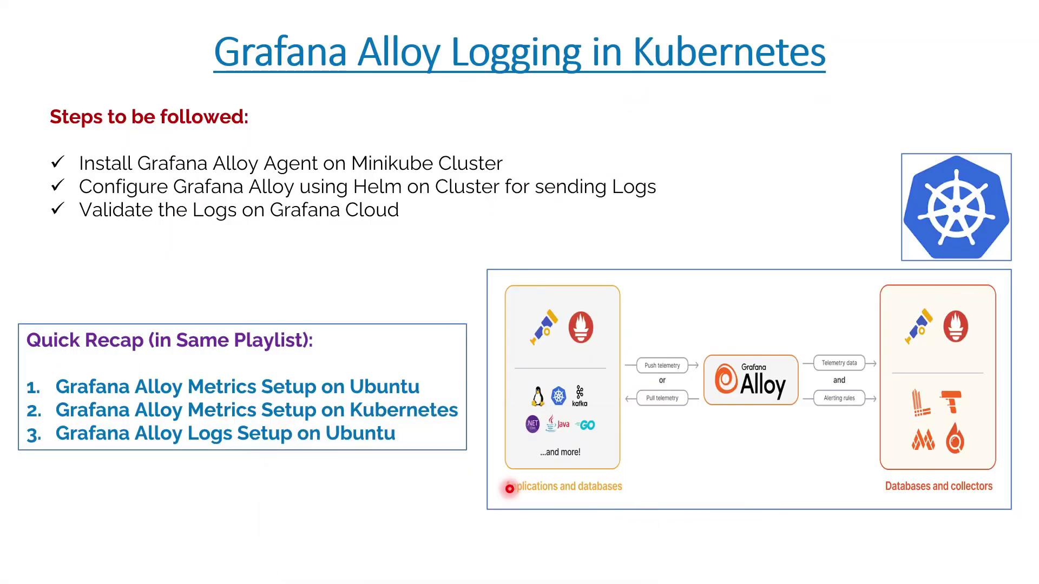
right_click(578, 189)
mouse_move(692, 399)
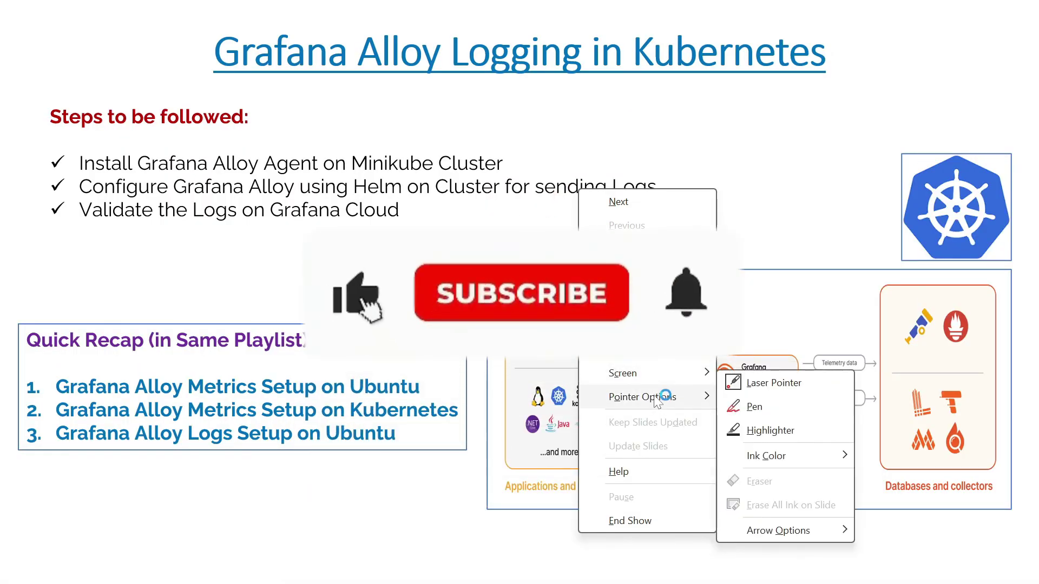
click(754, 406)
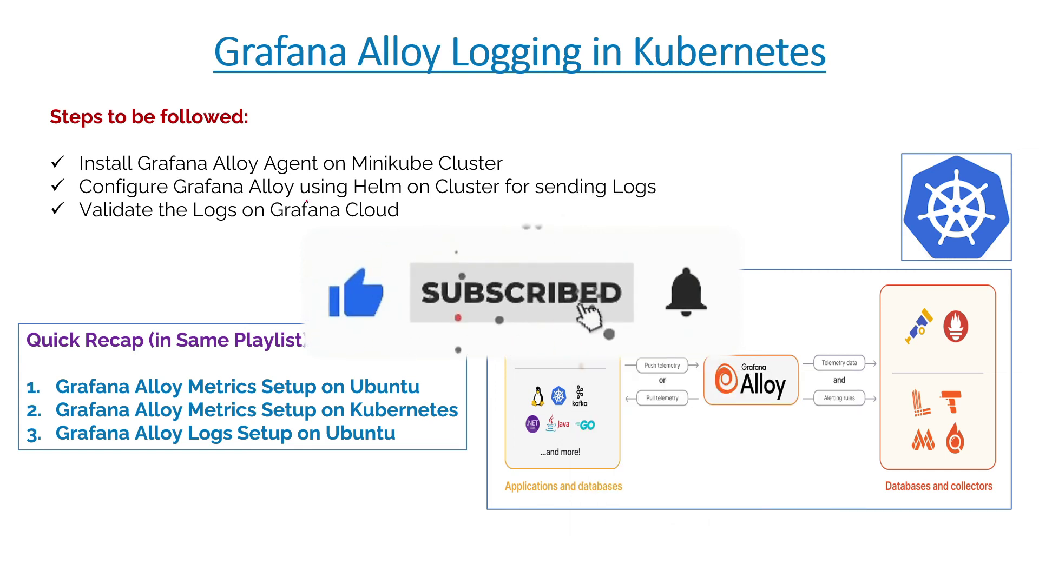
mouse_move(480, 156)
mouse_down()
mouse_move(603, 138)
mouse_move(651, 165)
mouse_move(693, 103)
mouse_up()
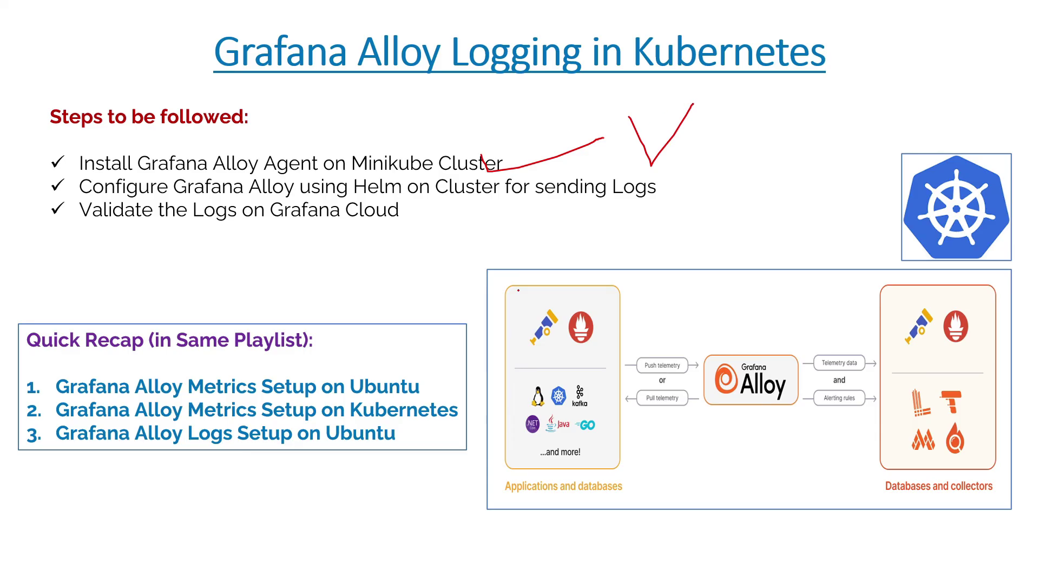
mouse_move(560, 198)
mouse_down()
mouse_move(578, 211)
mouse_move(712, 153)
mouse_move(768, 164)
mouse_move(733, 186)
mouse_move(710, 152)
mouse_up()
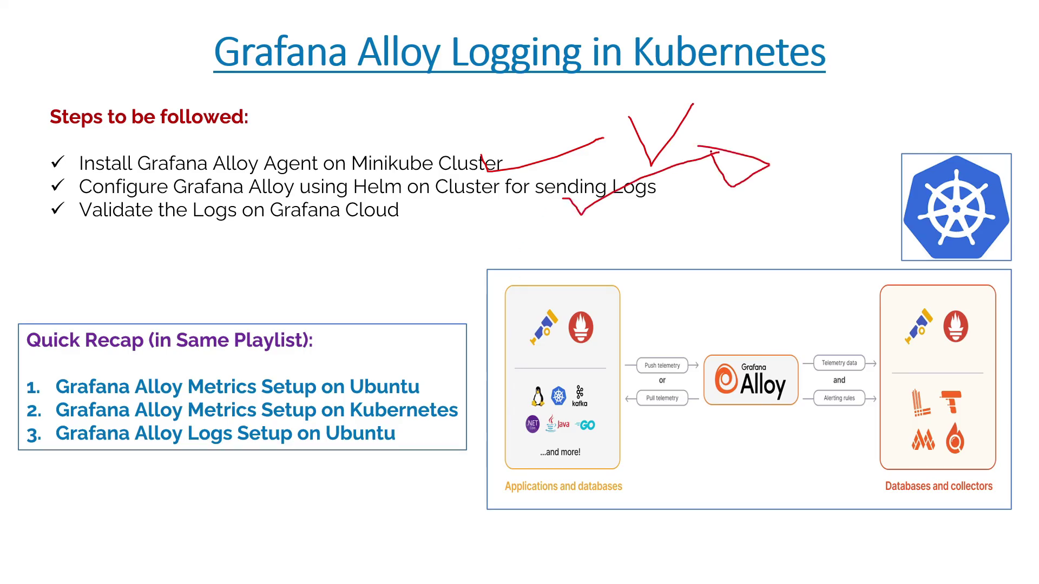